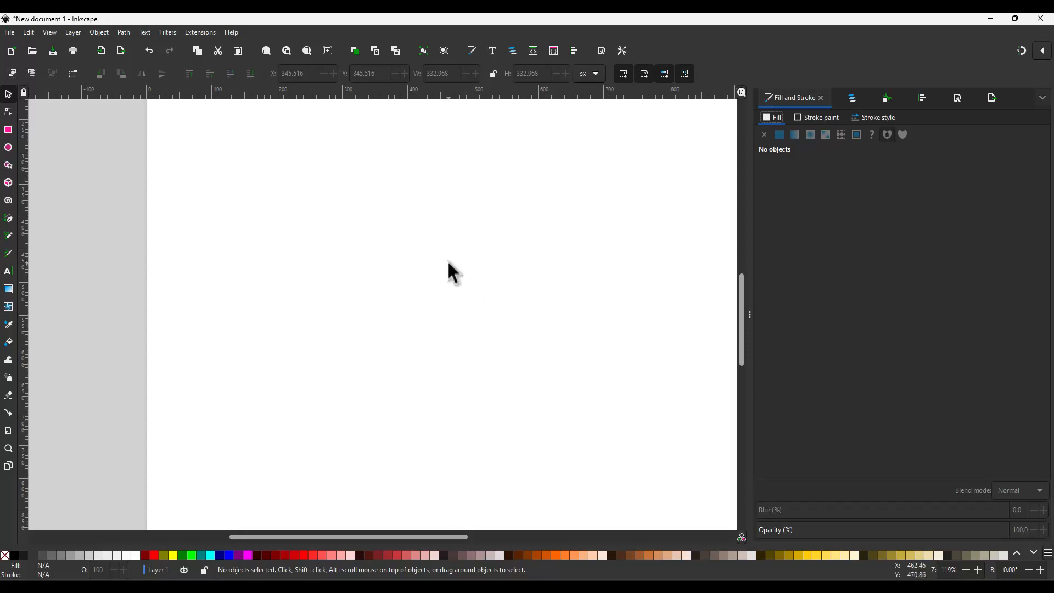
Draw a circle about 217 px in diameter in the upper part of the page
key("e")
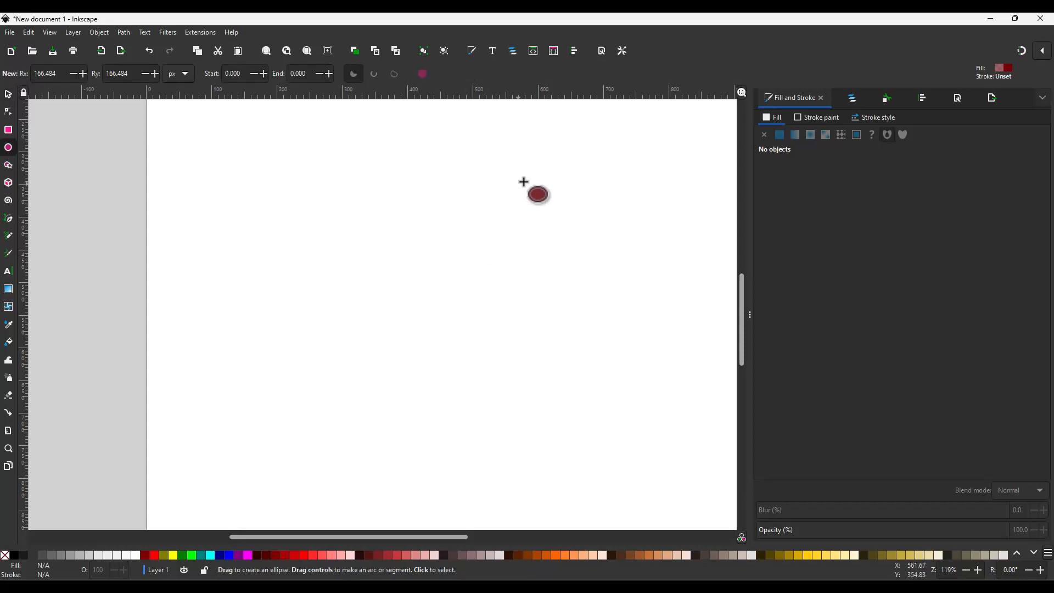
key("ctrl")
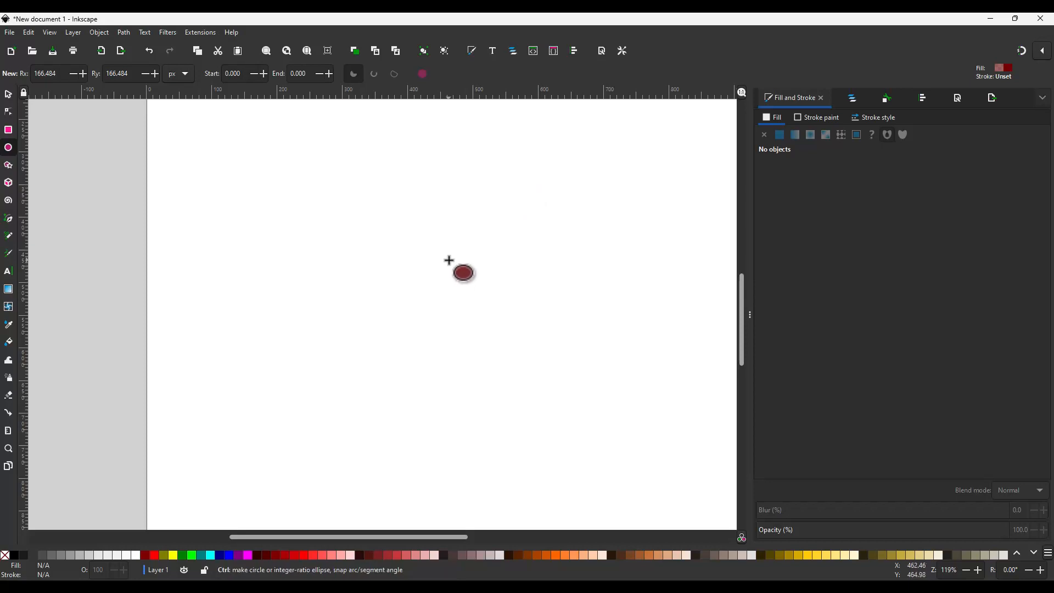
mouse_move(442, 240)
left_mouse_down()
mouse_move(467, 275)
mouse_move(496, 281)
mouse_move(508, 299)
mouse_move(516, 271)
mouse_move(501, 302)
mouse_move(467, 318)
mouse_move(494, 304)
mouse_move(521, 310)
left_mouse_up()
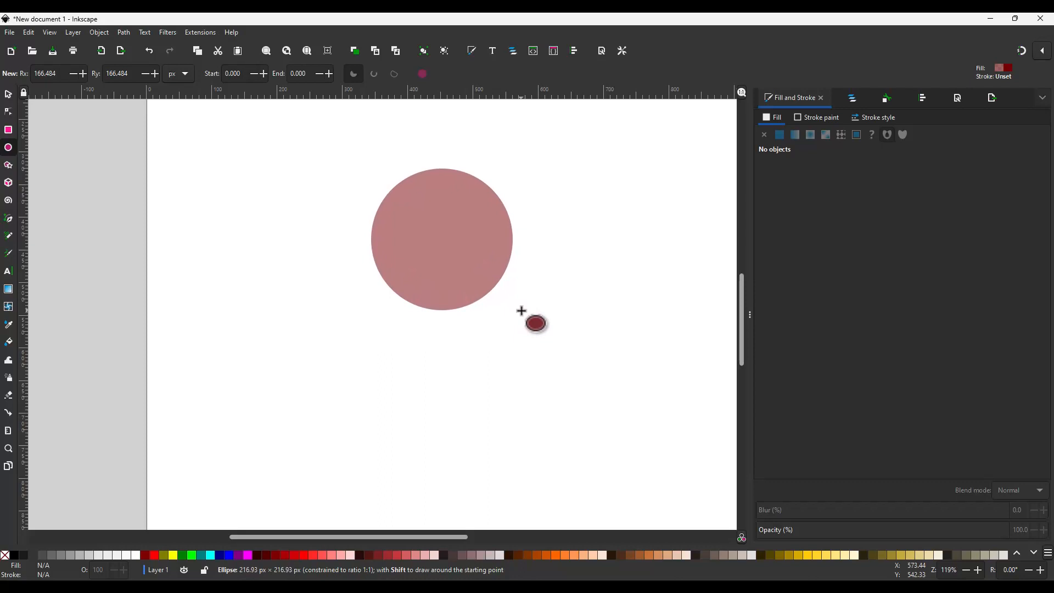
left_click_drag(521, 310, 522, 311)
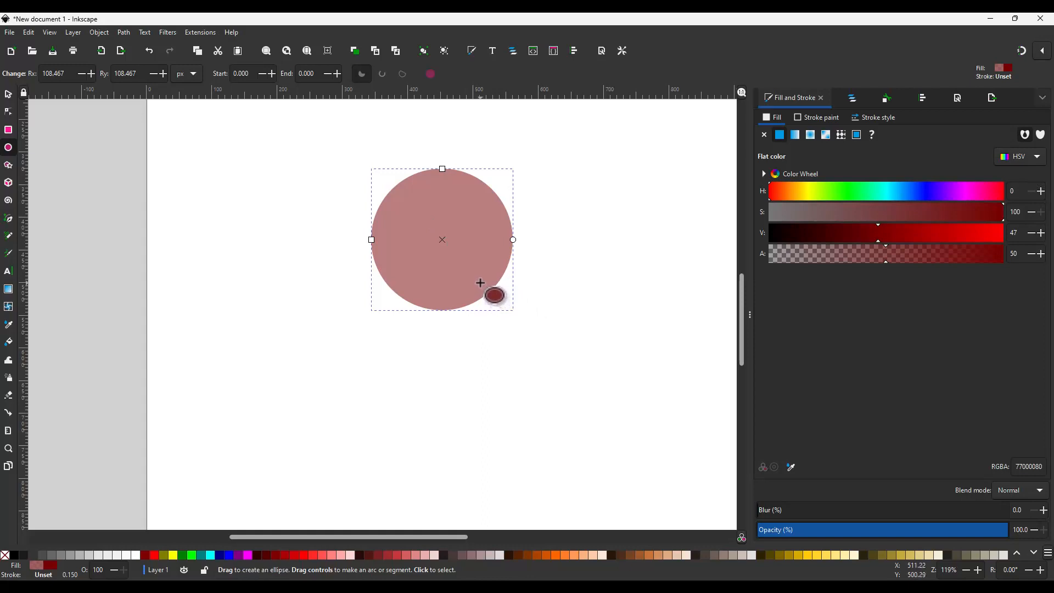
key("s")
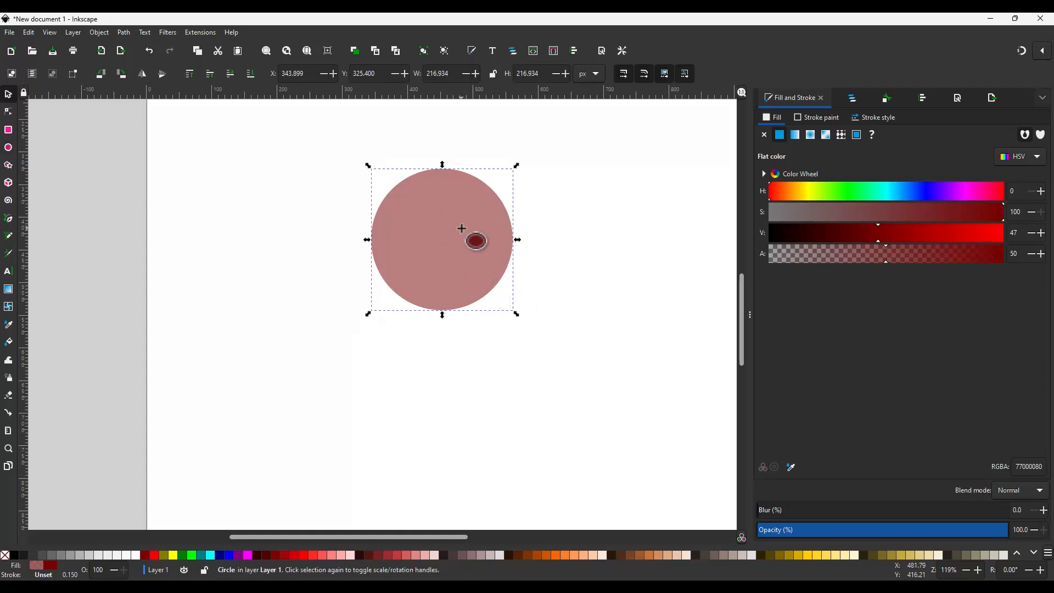
key("ctrl")
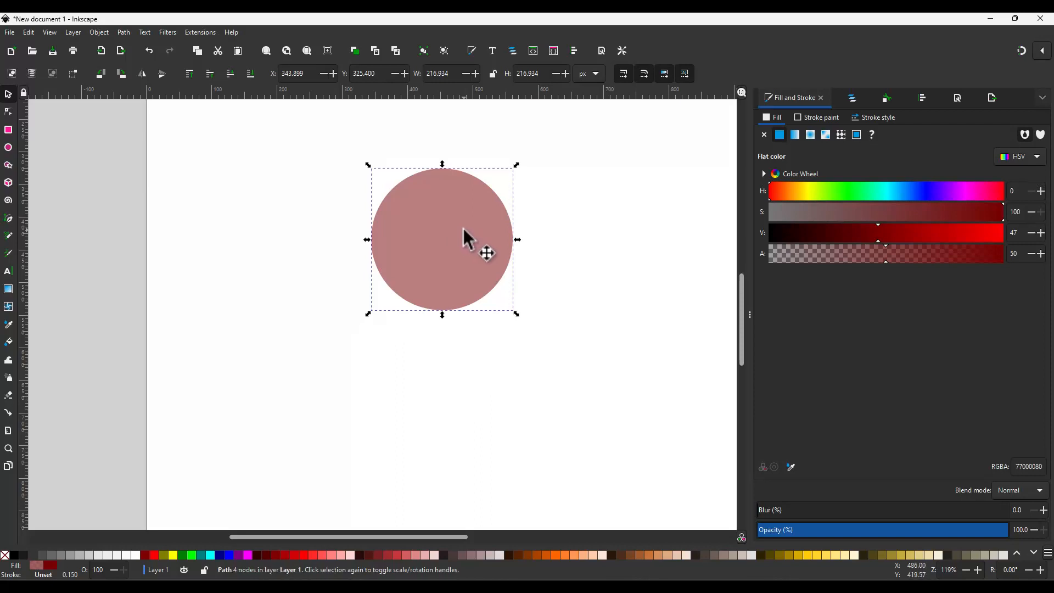
key("n")
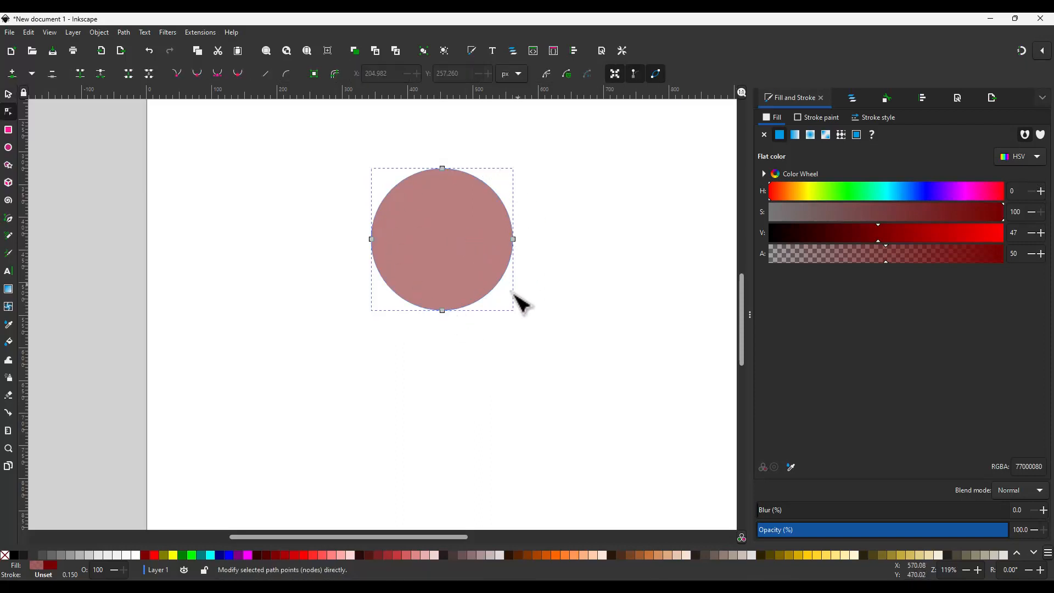
key("ctrl+z")
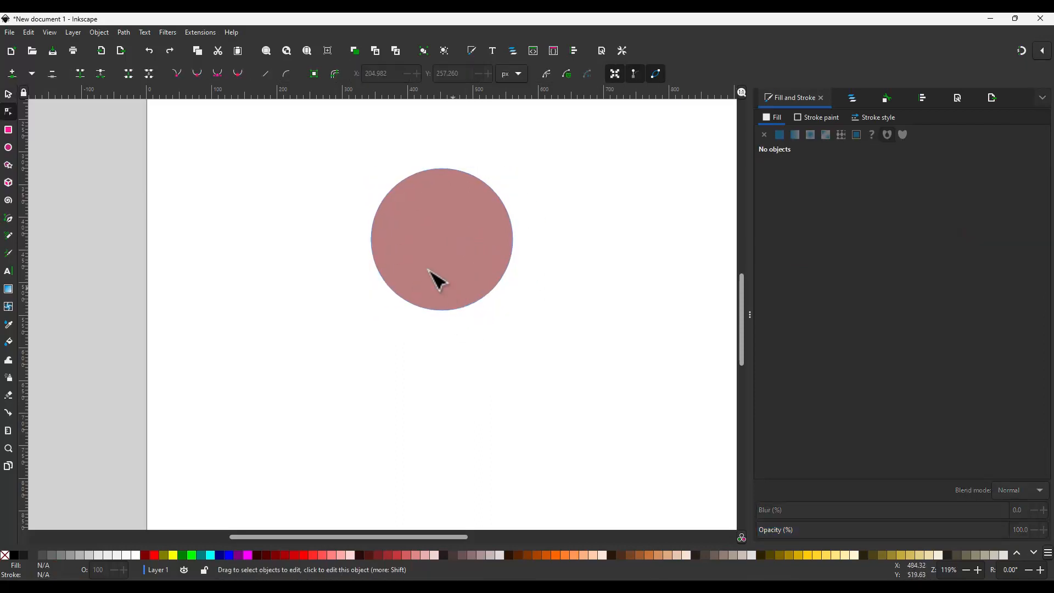
Convert the circle to a path and inspect its nodes for editing
left_click(458, 272)
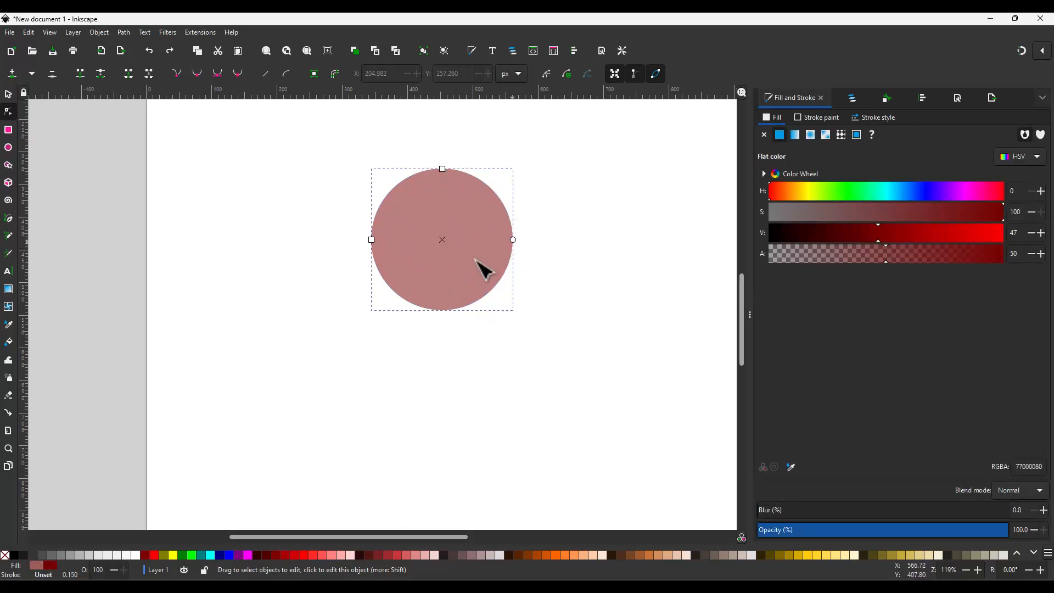
key("ctrl+shift+c")
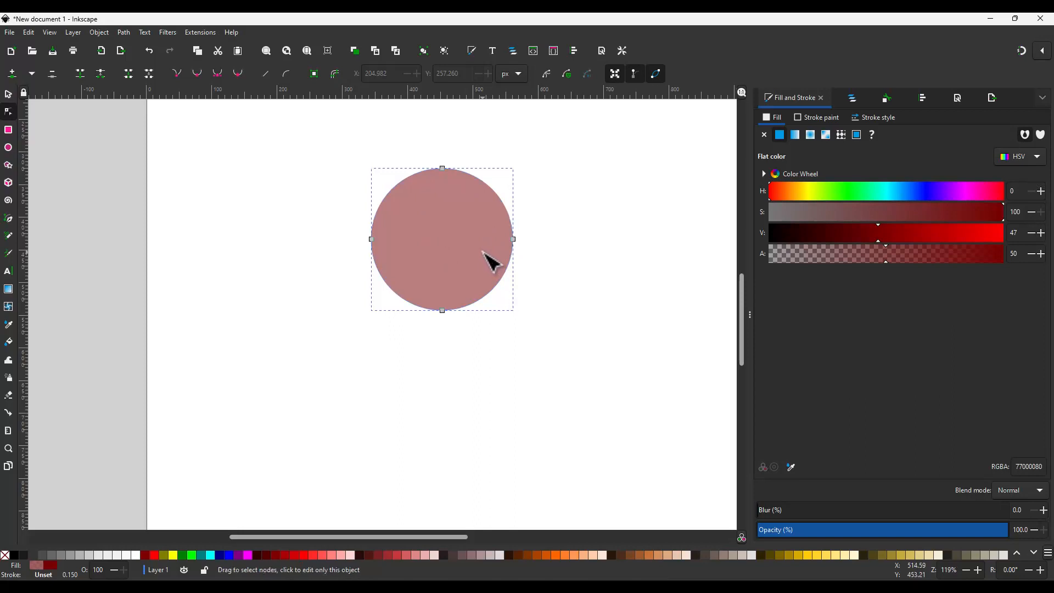
left_click_drag(549, 353, 407, 212)
key("shift+alt+d")
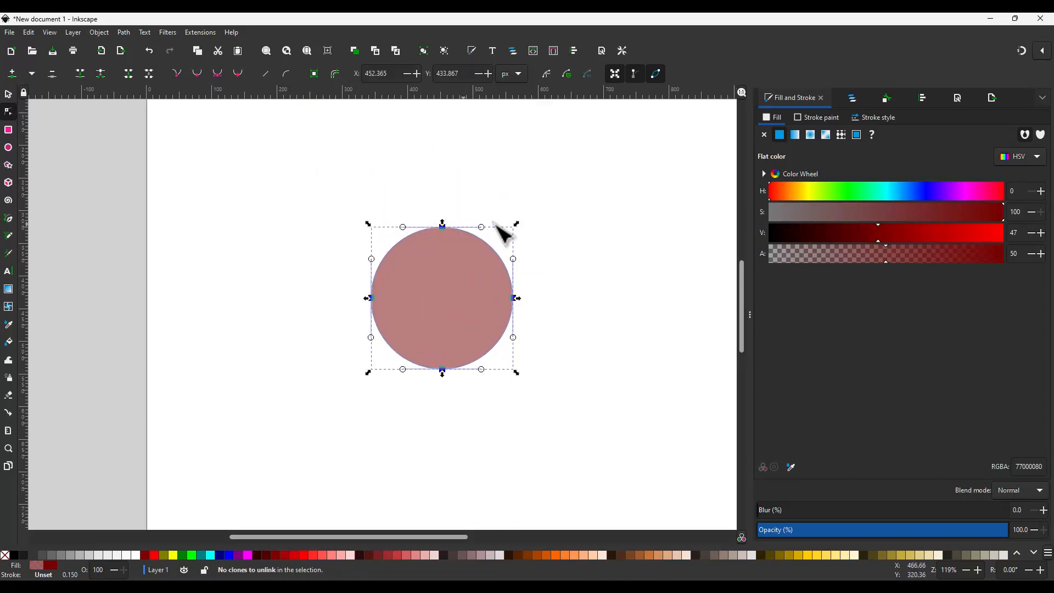
left_click(548, 260)
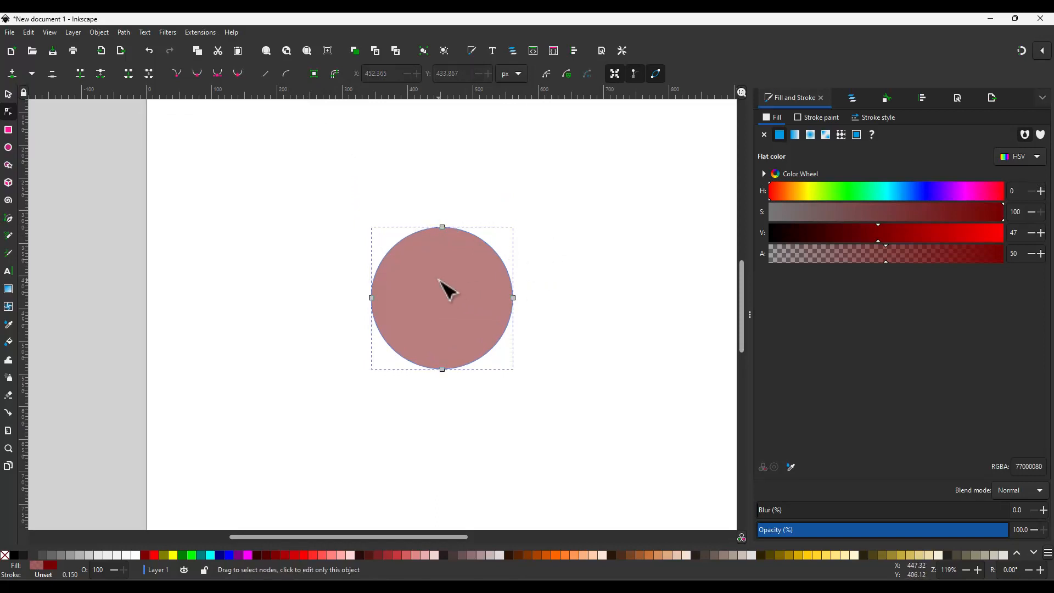
Duplicate the circle path and scale the copy concentrically down to about 202 px
key("s")
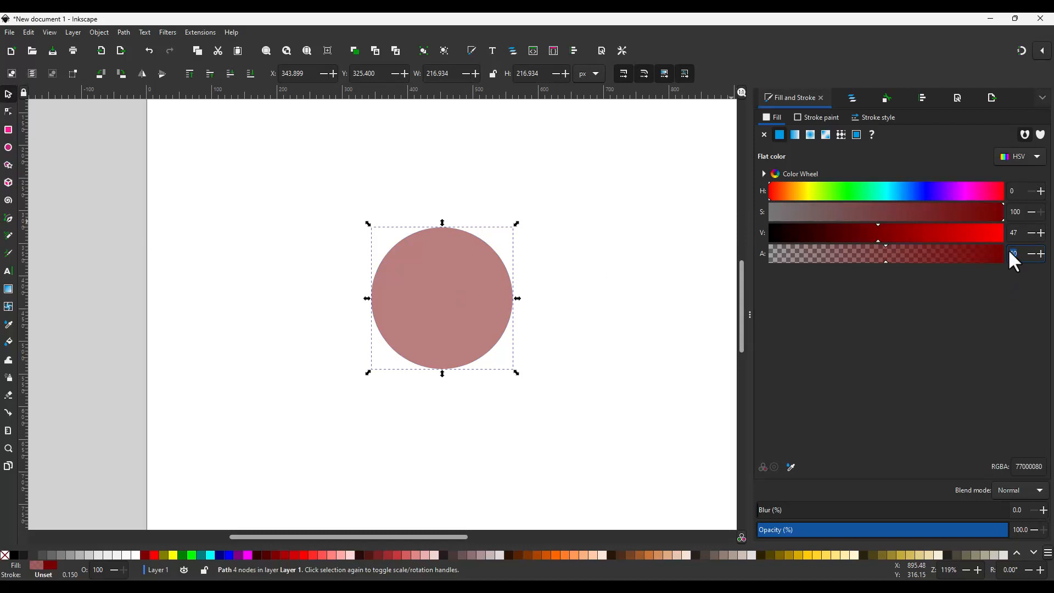
left_click(468, 325)
left_click(468, 325)
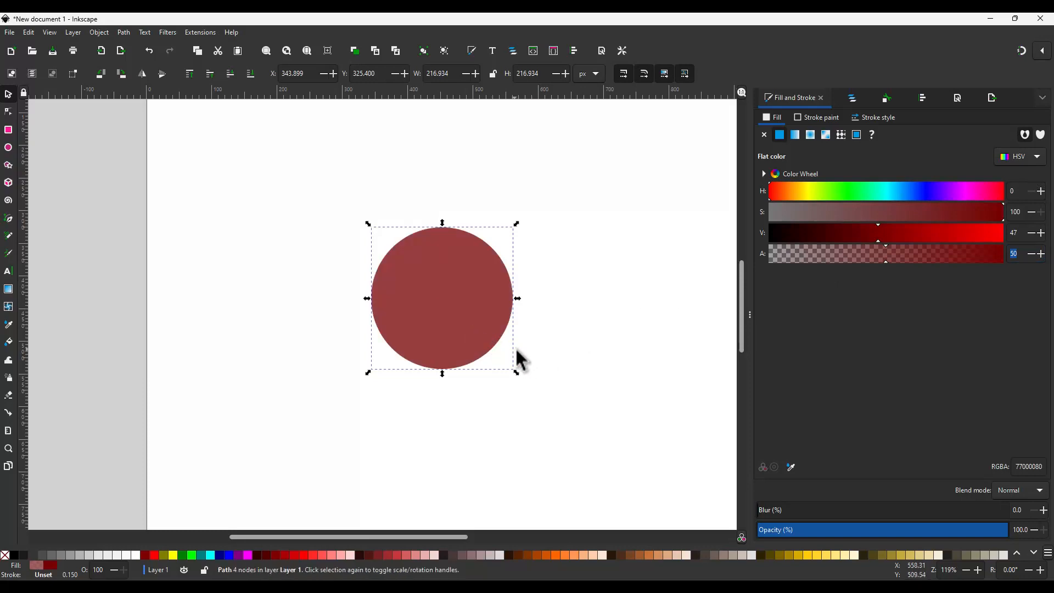
mouse_move(515, 369)
left_mouse_down()
mouse_move(506, 362)
mouse_move(514, 376)
left_mouse_up()
Duplicate the inner circle and scale the copy about its centre down to about 180 px
scroll(503, 355, "up", 6)
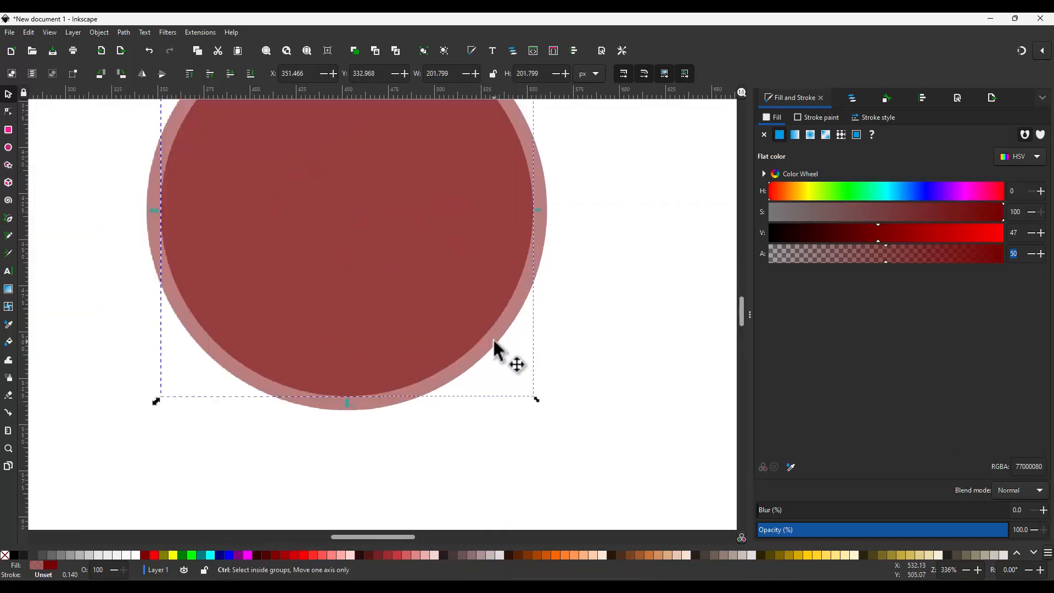
scroll(490, 340, "down", 5)
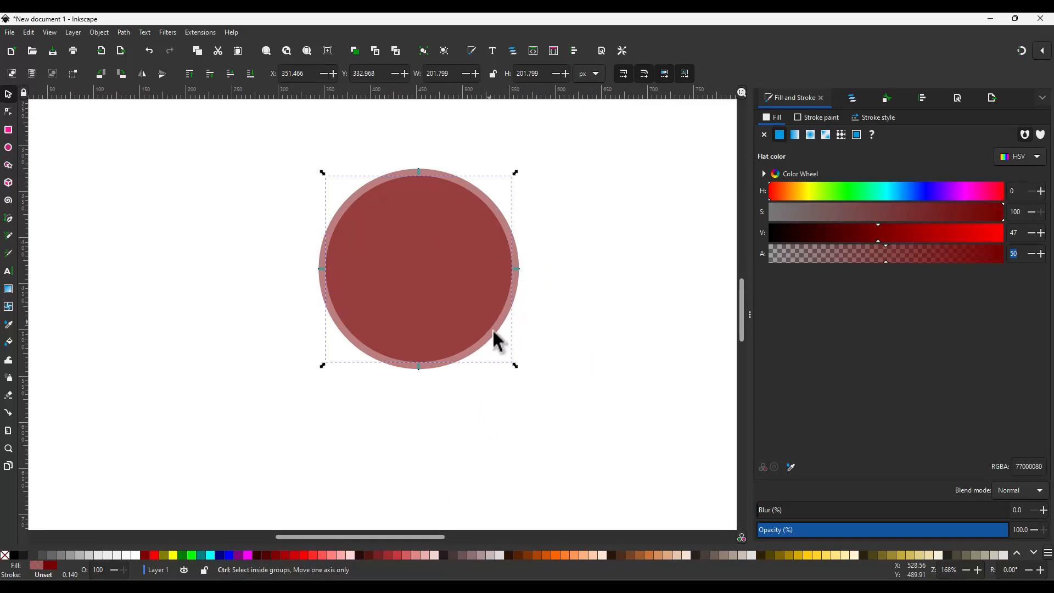
scroll(497, 340, "up", 4)
scroll(489, 341, "down", 4)
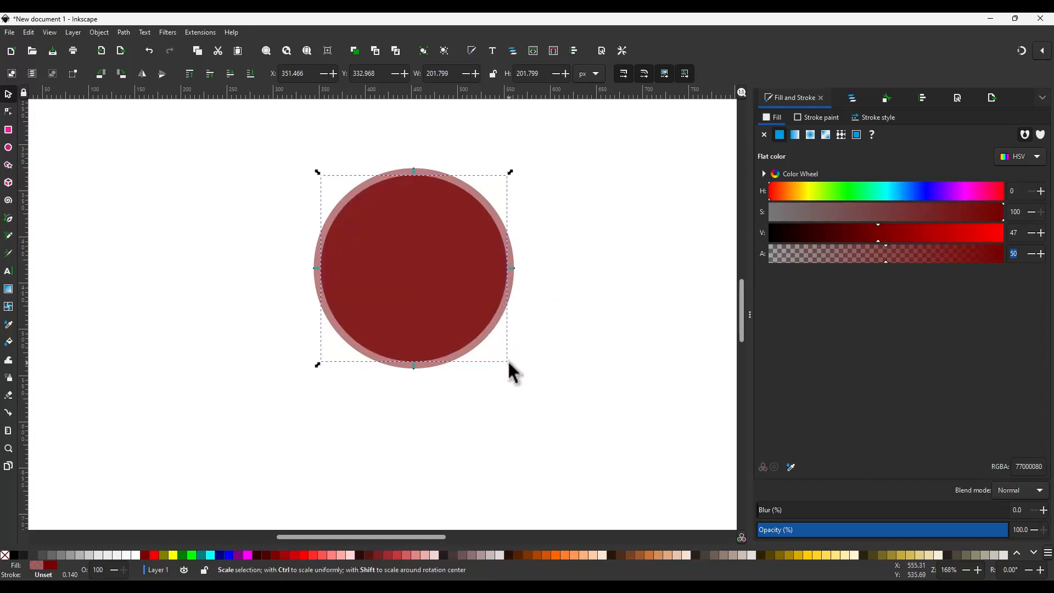
left_click_drag(510, 366, 498, 351)
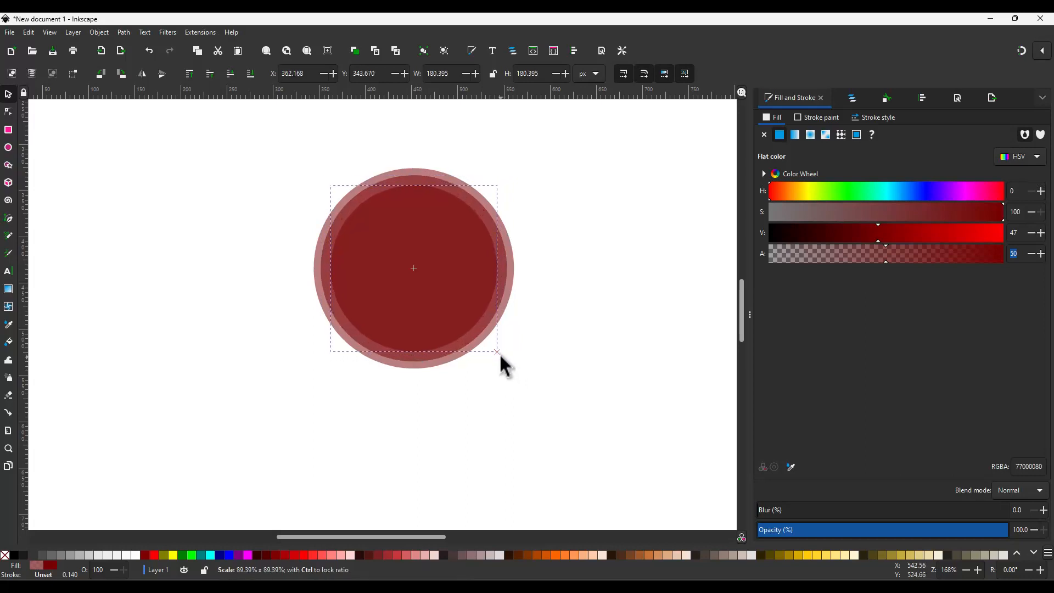
left_click_drag(499, 354, 499, 354)
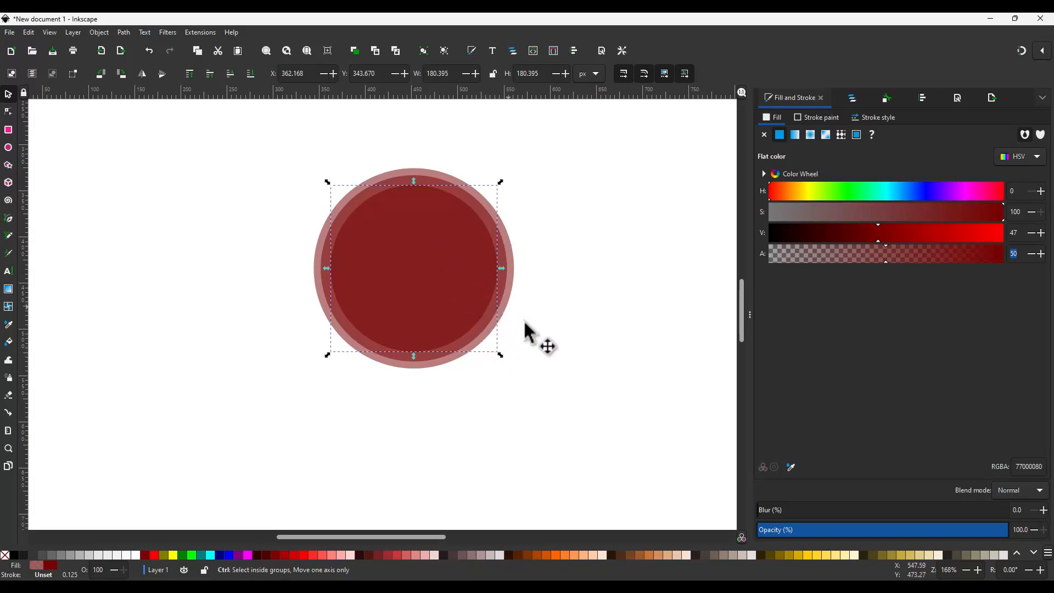
Add a fourth concentric circle by duplicating the smallest one and scaling it down to about 155 px
key("ctrl+d")
left_click_drag(498, 353, 487, 344)
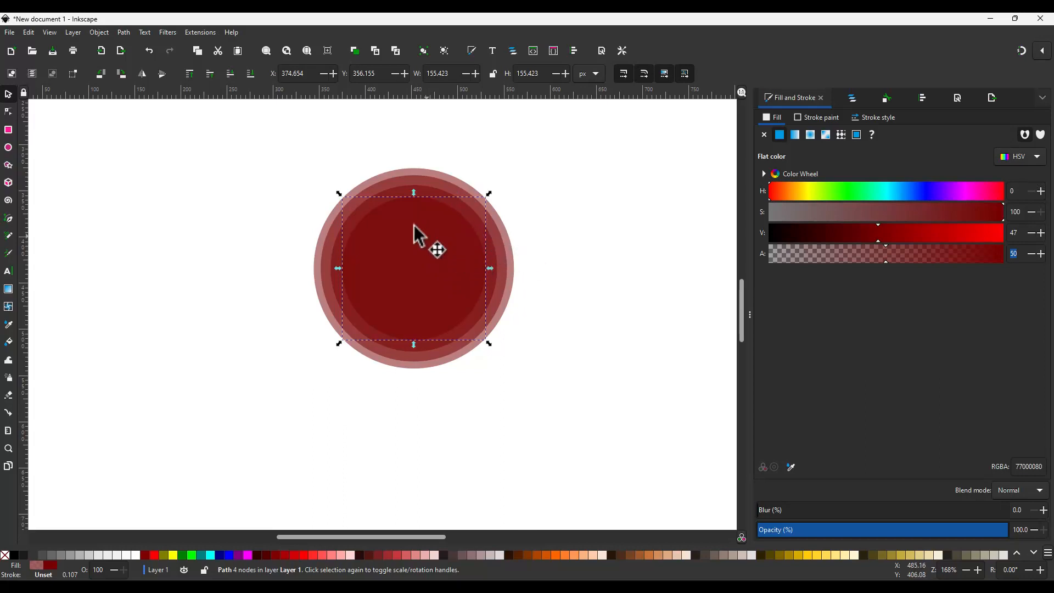
left_click(559, 244)
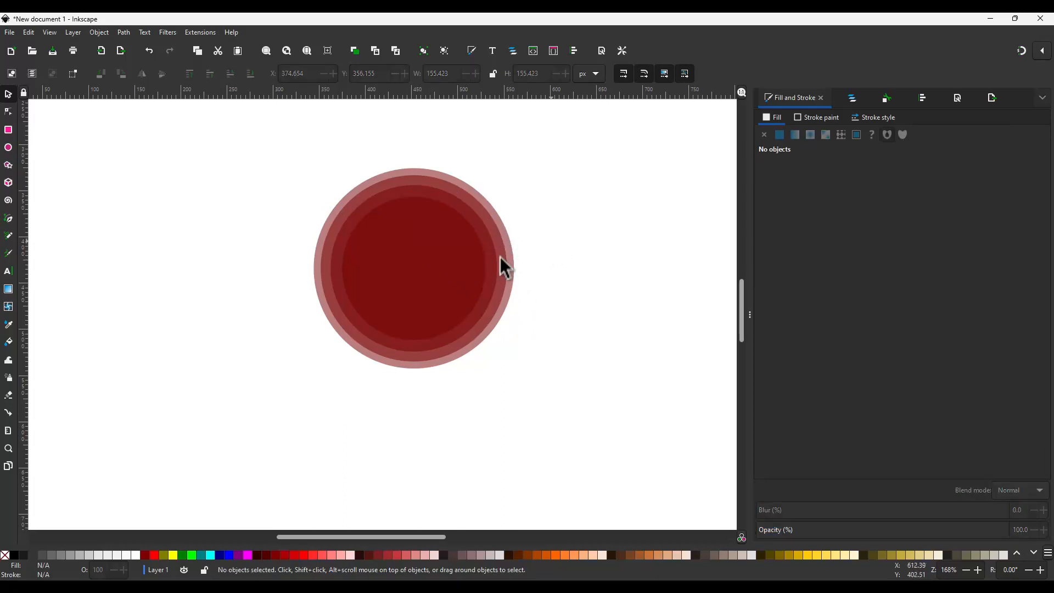
Select all four circle paths and pull their leftmost nodes outward together to about X 224, Y 421 px, forming a teardrop
left_click(460, 251)
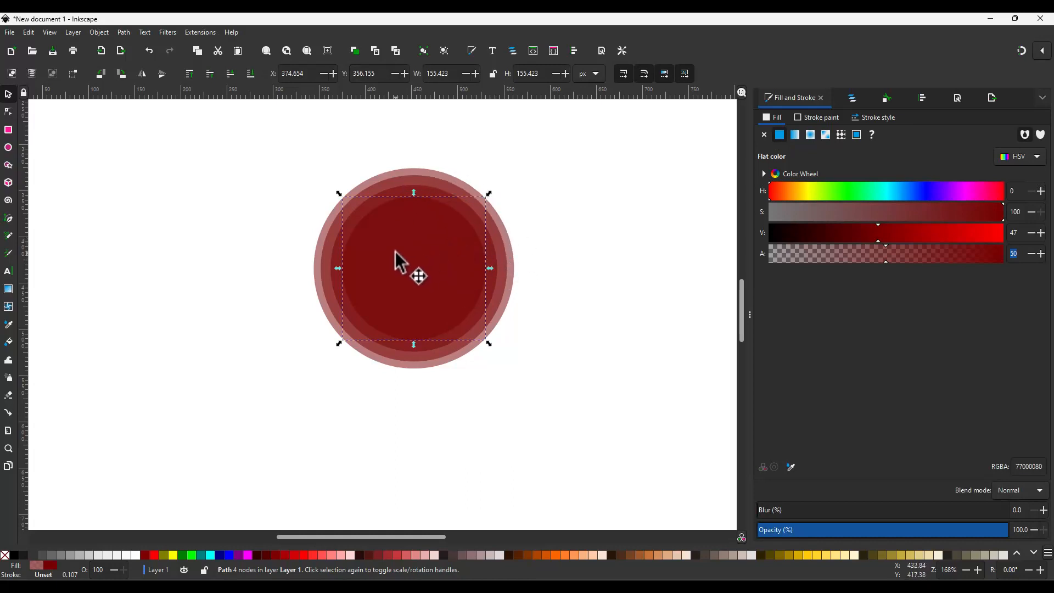
key("n")
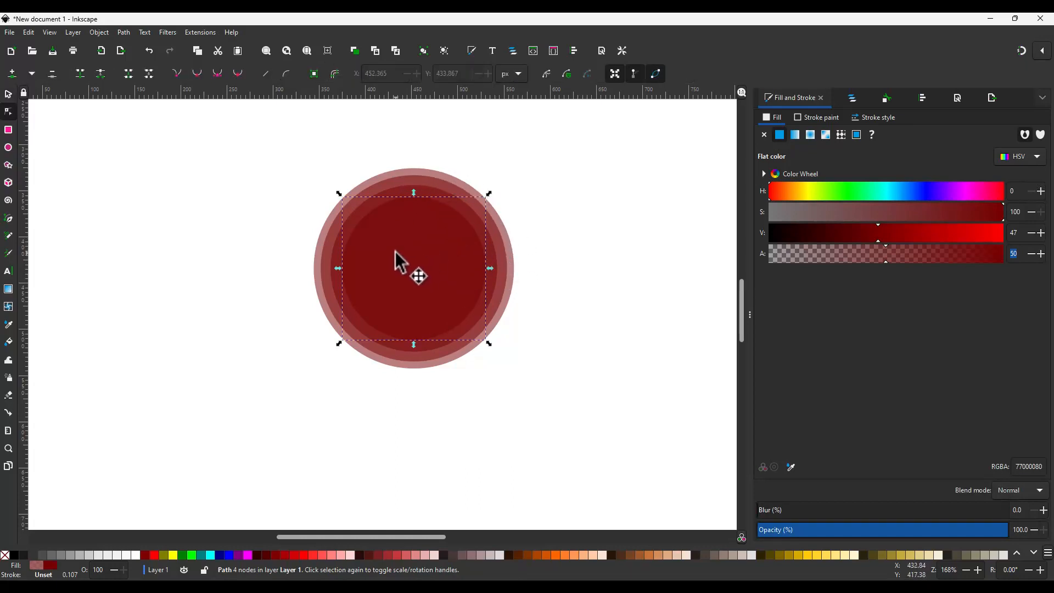
left_click_drag(585, 396, 248, 120)
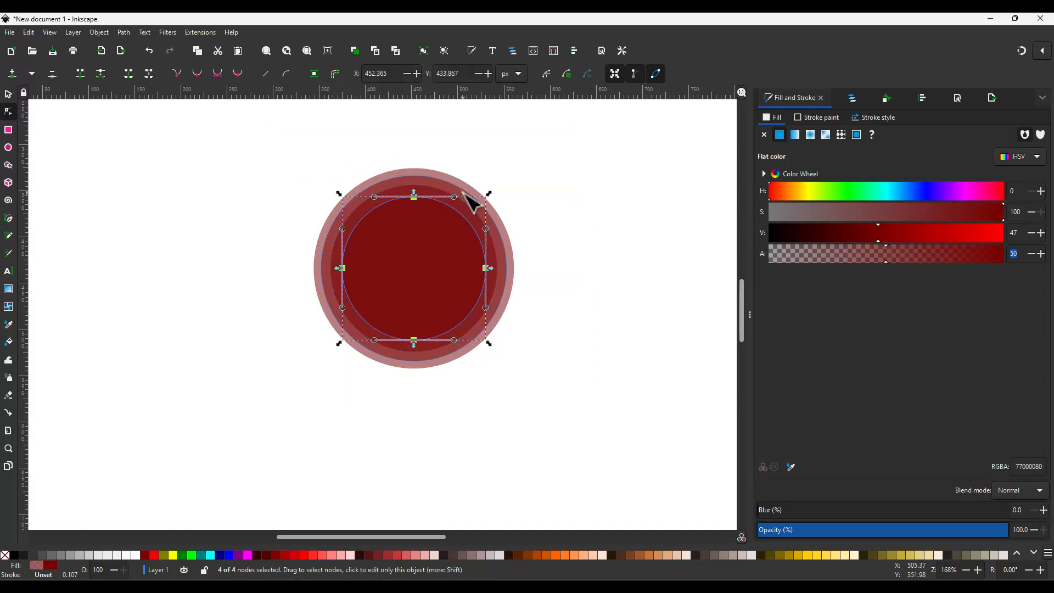
left_click(852, 97)
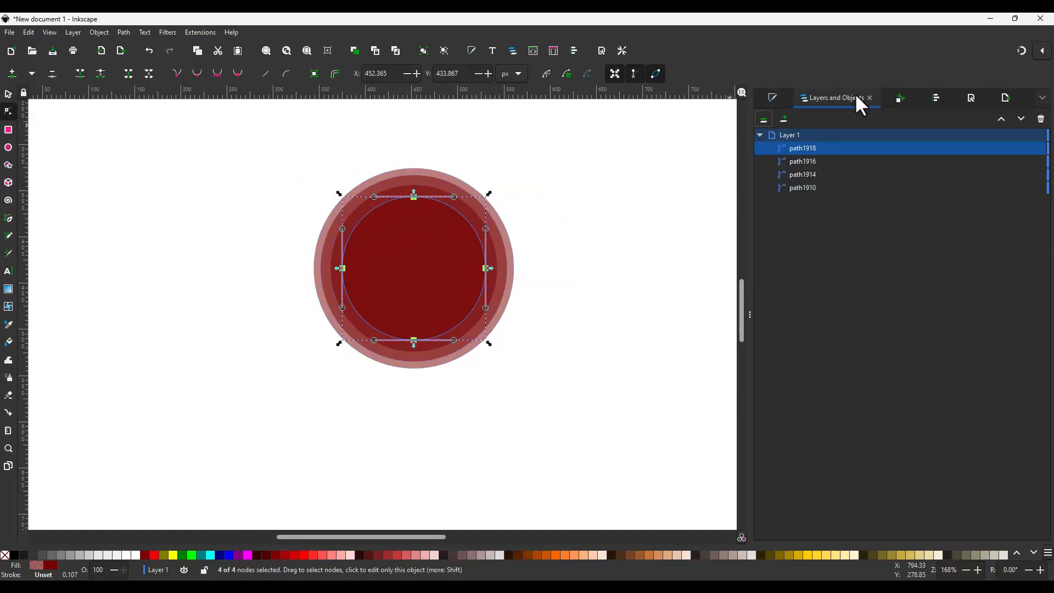
left_click(806, 189, "shift")
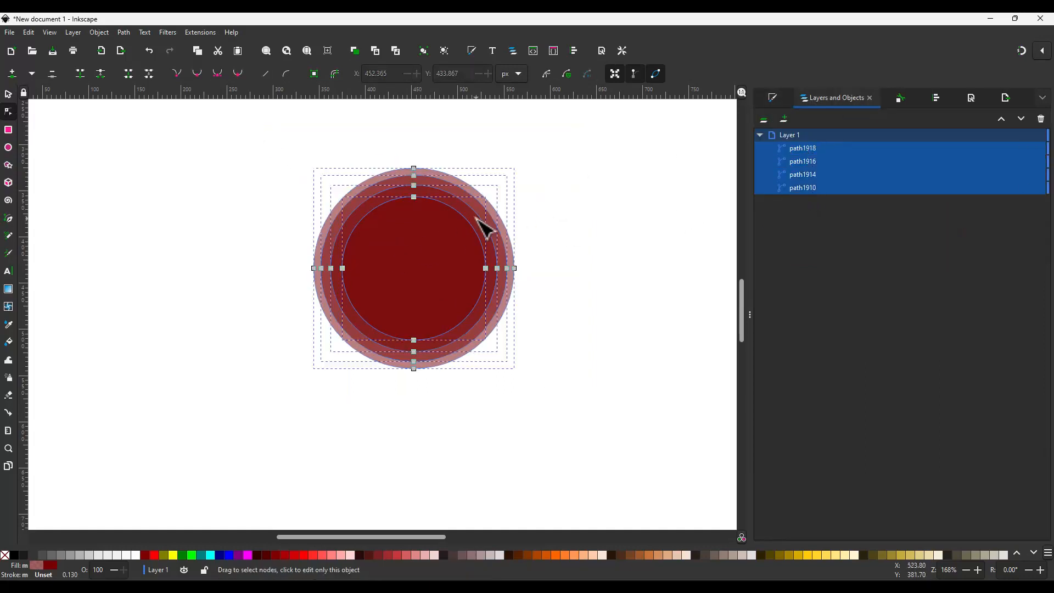
left_click_drag(378, 289, 257, 242)
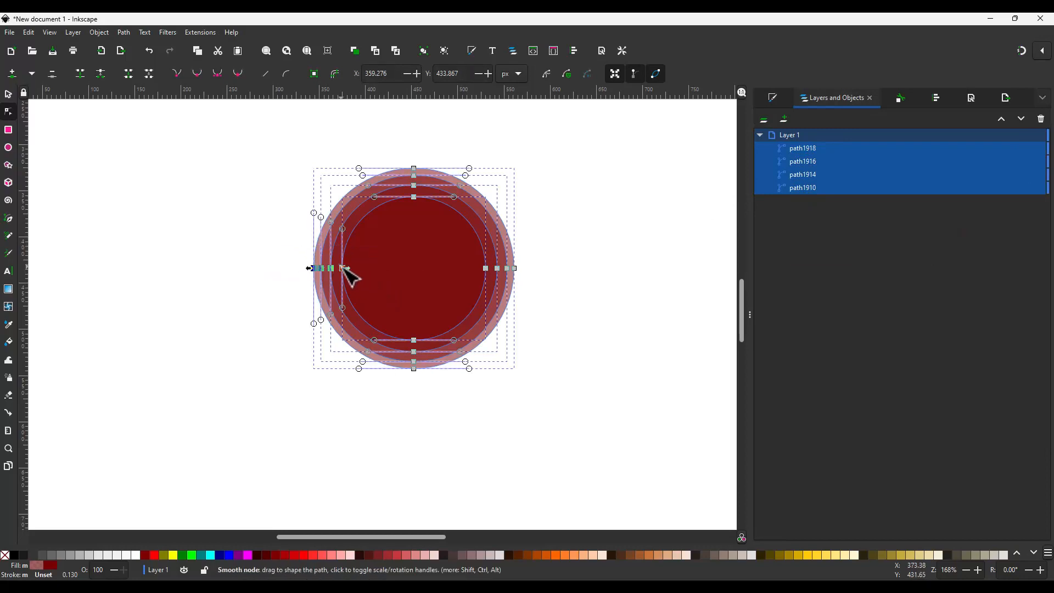
left_click_drag(343, 268, 220, 256)
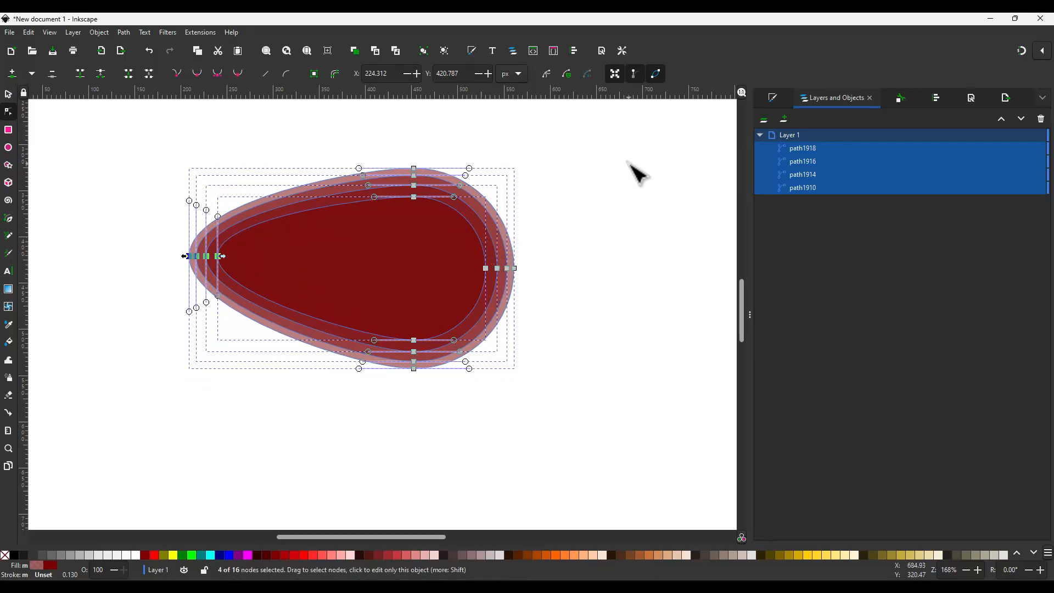
Move the four leftmost nodes together up and inward to about X 244, Y 402 px, leaving all paths deselected
left_click(774, 98)
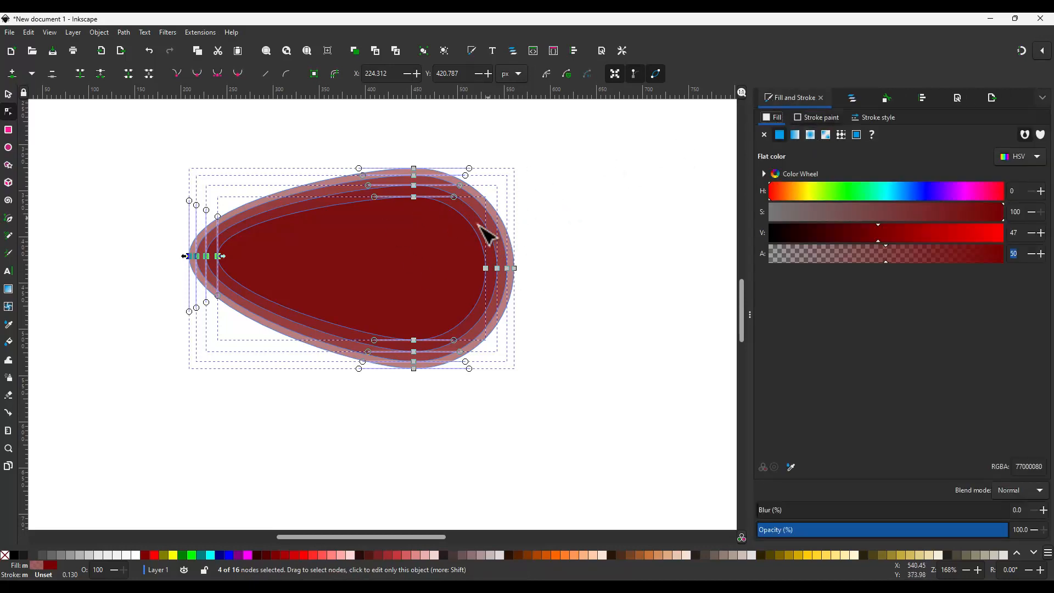
left_click_drag(218, 256, 238, 242)
left_click(540, 224)
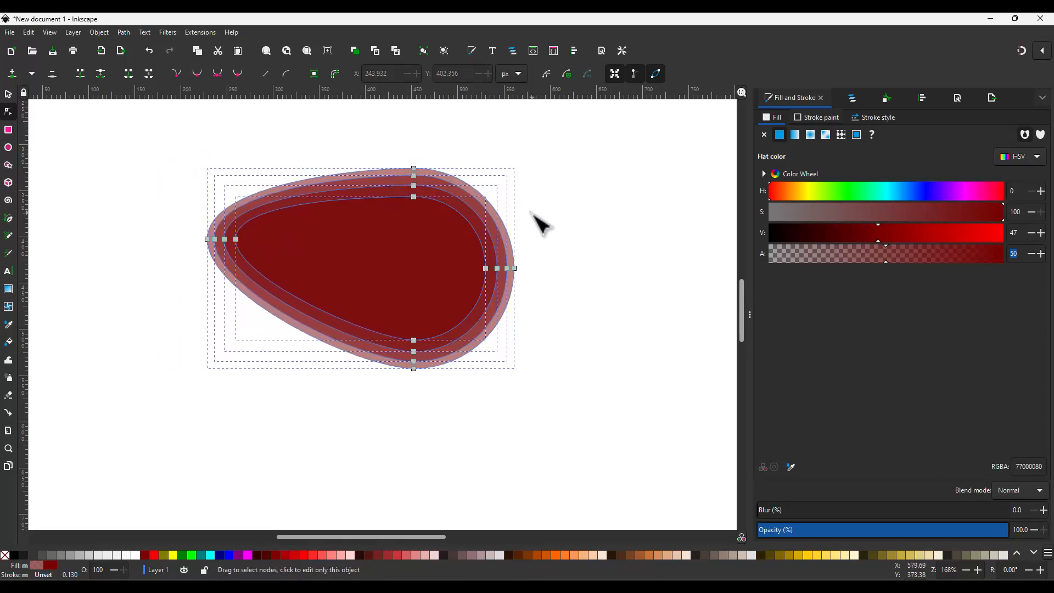
left_click(564, 226)
key("s")
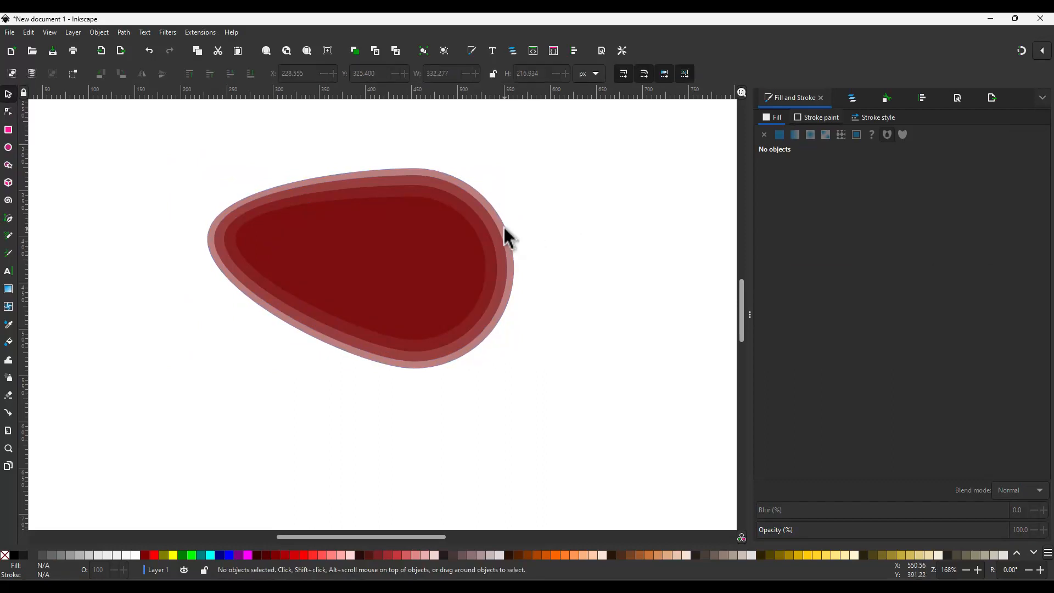
Draw a rectangle about 114 by 111 px to the right of the teardrop and convert it to a path
left_click(504, 228)
key("r")
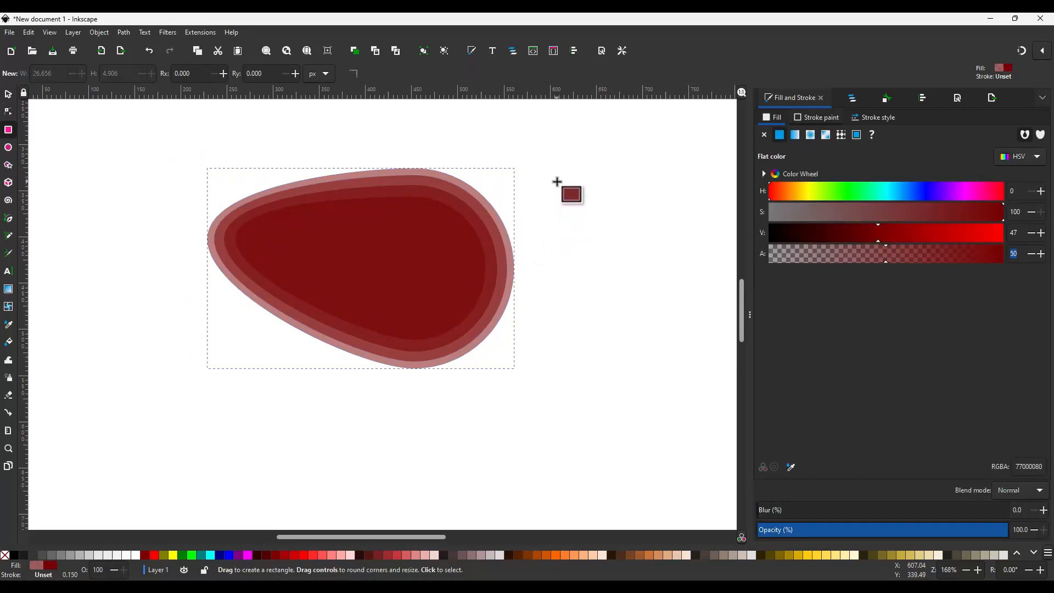
left_click_drag(556, 181, 661, 283)
key("ctrl+shift+c")
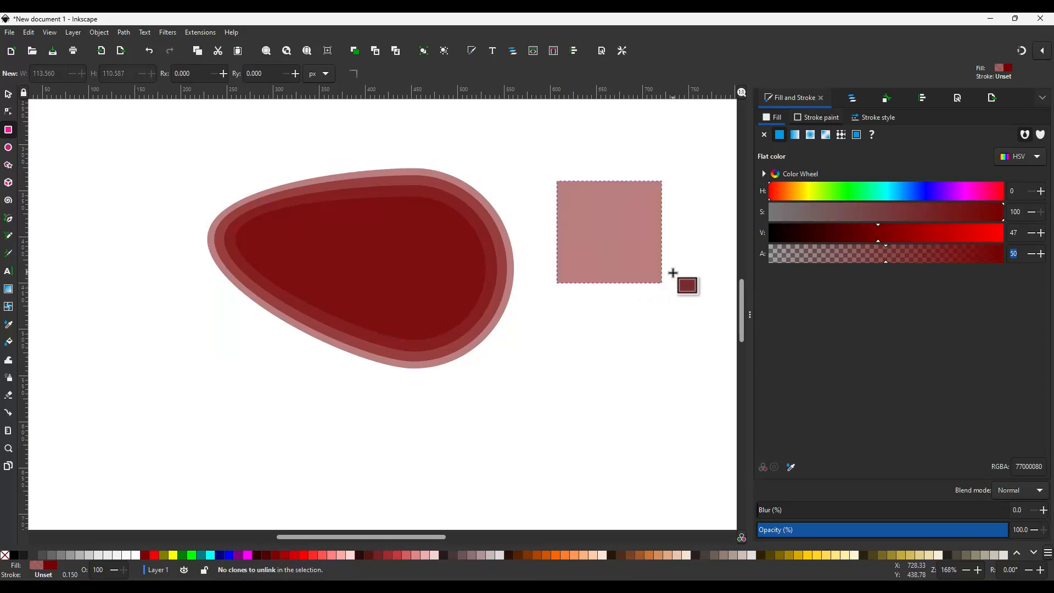
Fill the rectangle with black at 100 alpha and move it so it overlaps the teardrop's right edge
key("s")
type("100")
key("Return")
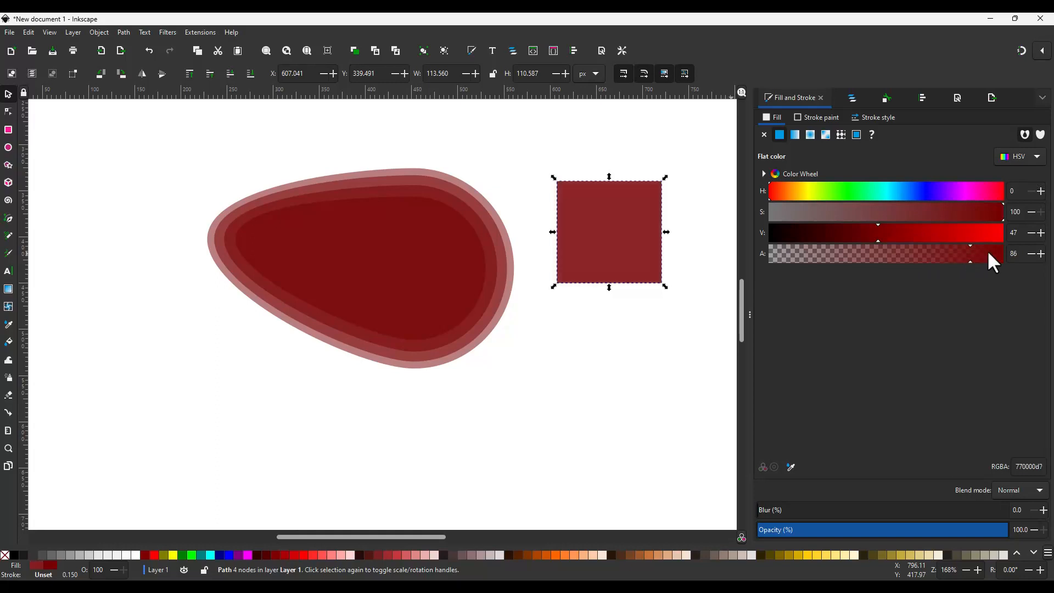
left_click_drag(871, 236, 725, 229)
left_click_drag(608, 233, 518, 237)
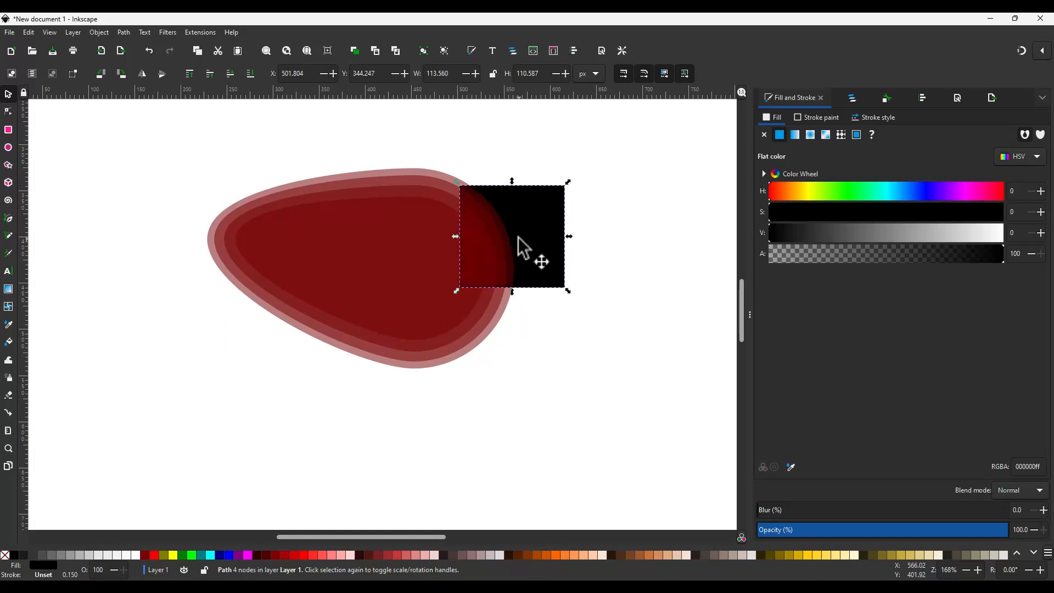
Delete the black rectangle overlapping the teardrop's right edge
left_click(601, 152)
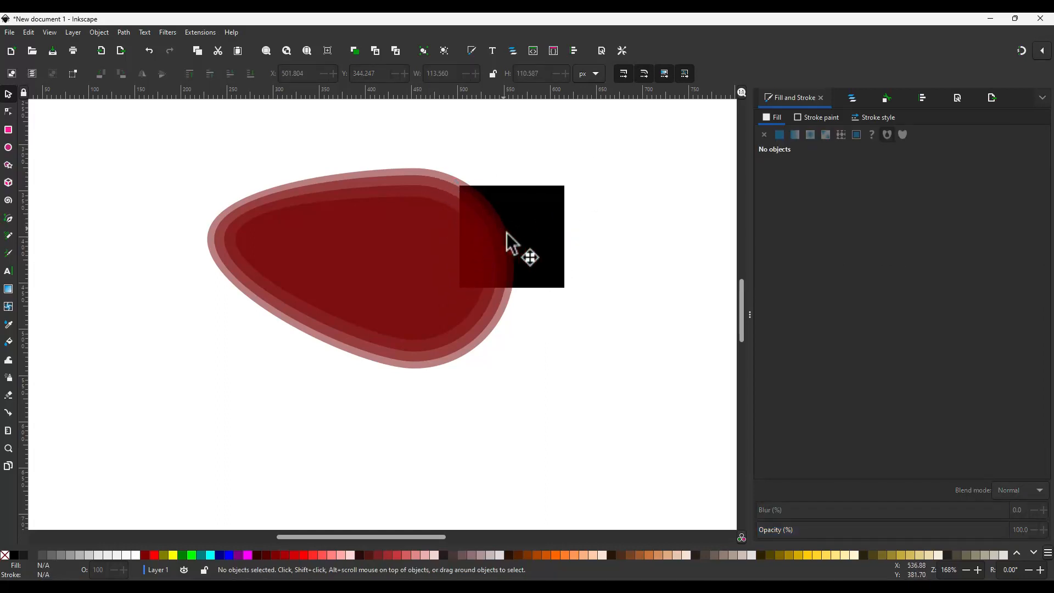
left_click(534, 219)
key("Delete")
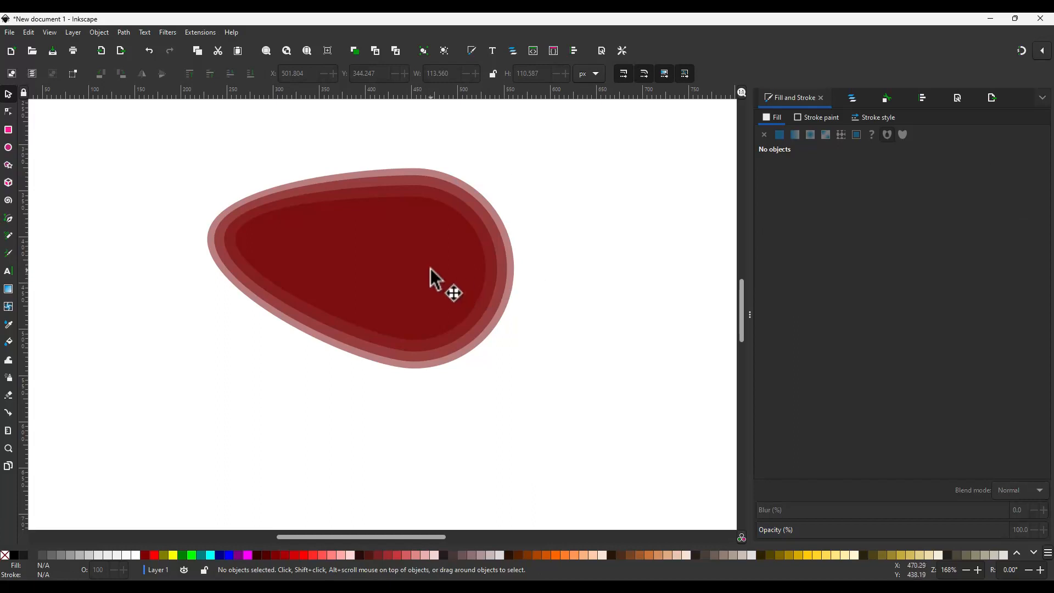
Duplicate path1914 and subtract the copy from path1910 with Difference, cutting the outermost teardrop into a ring
left_click(851, 97)
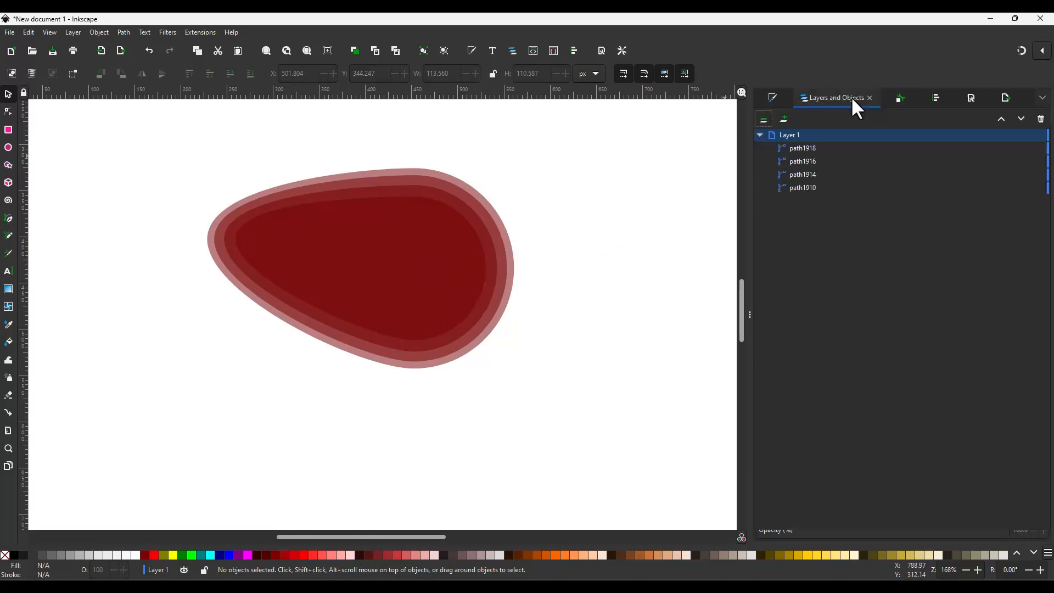
left_click(810, 188)
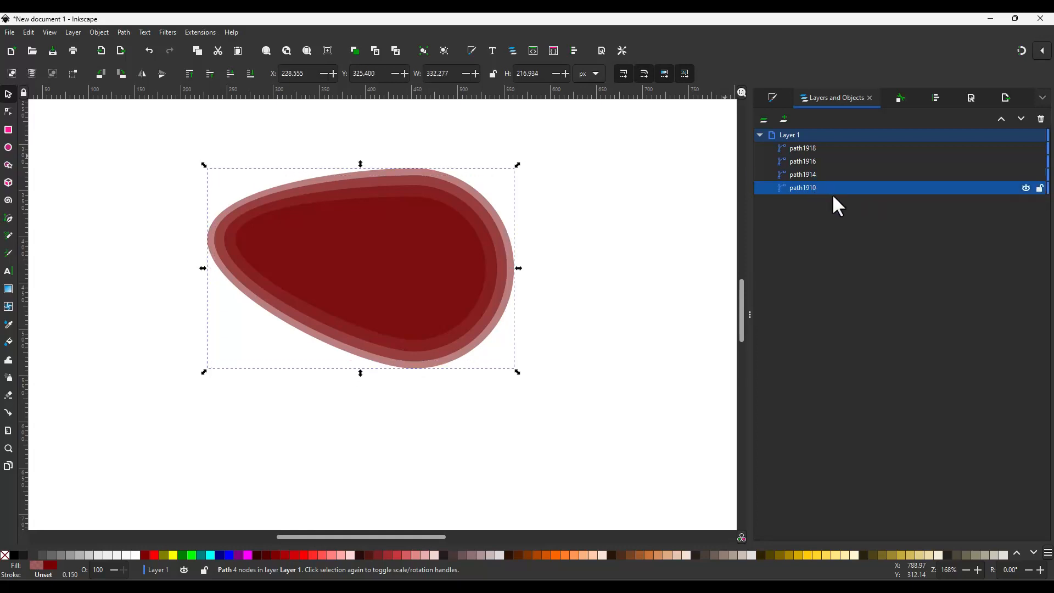
left_click(812, 174)
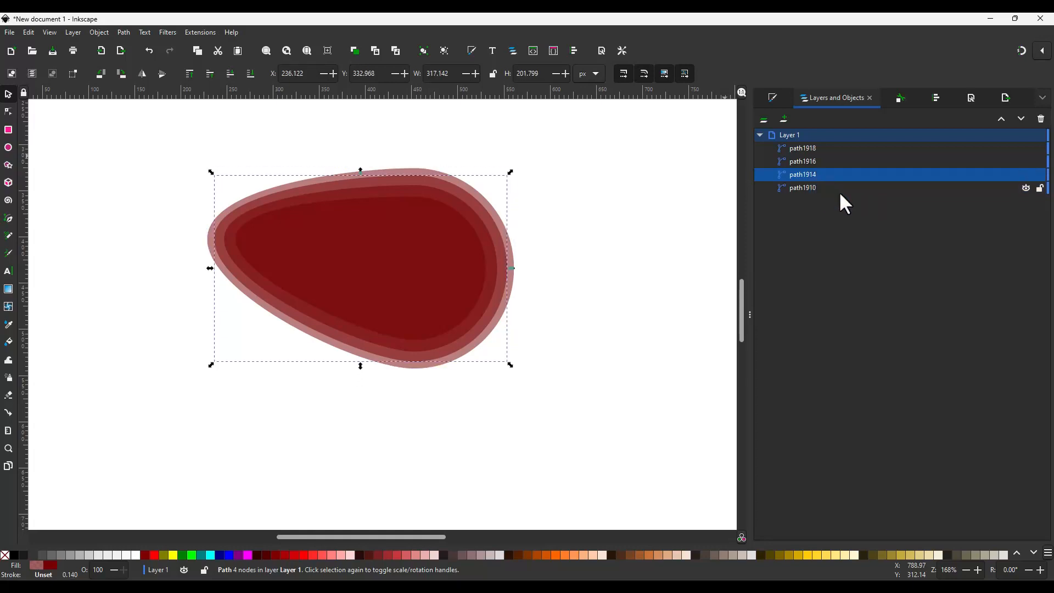
key("ctrl+d")
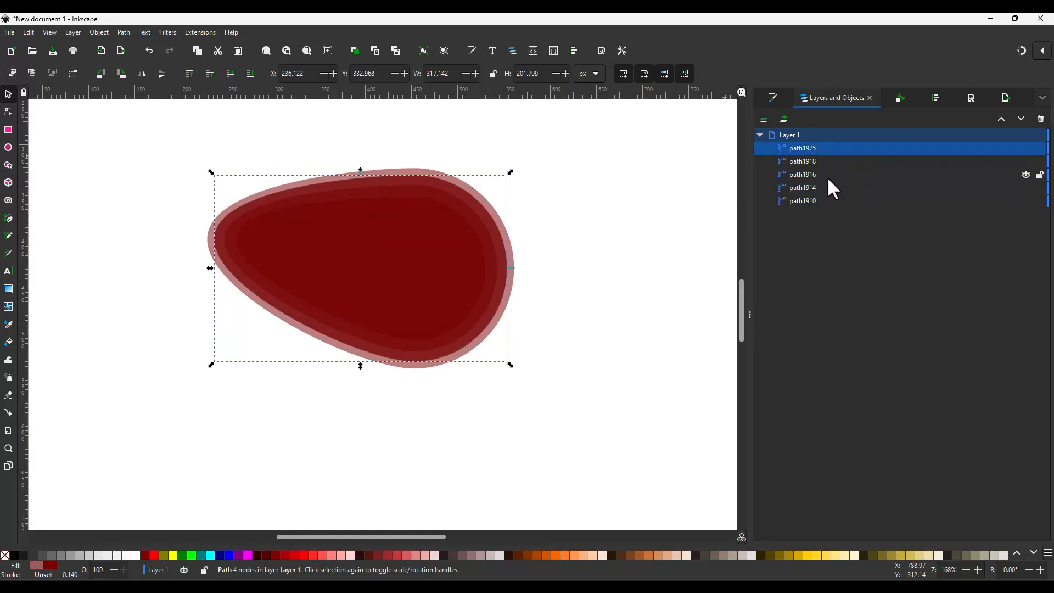
left_click(809, 201, "shift")
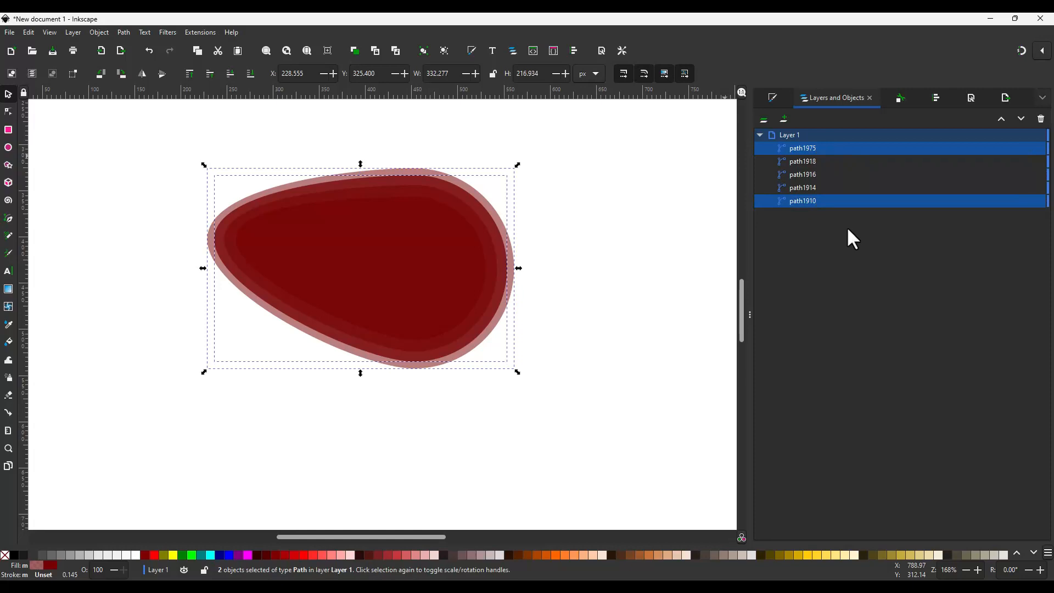
key("ctrl+minus")
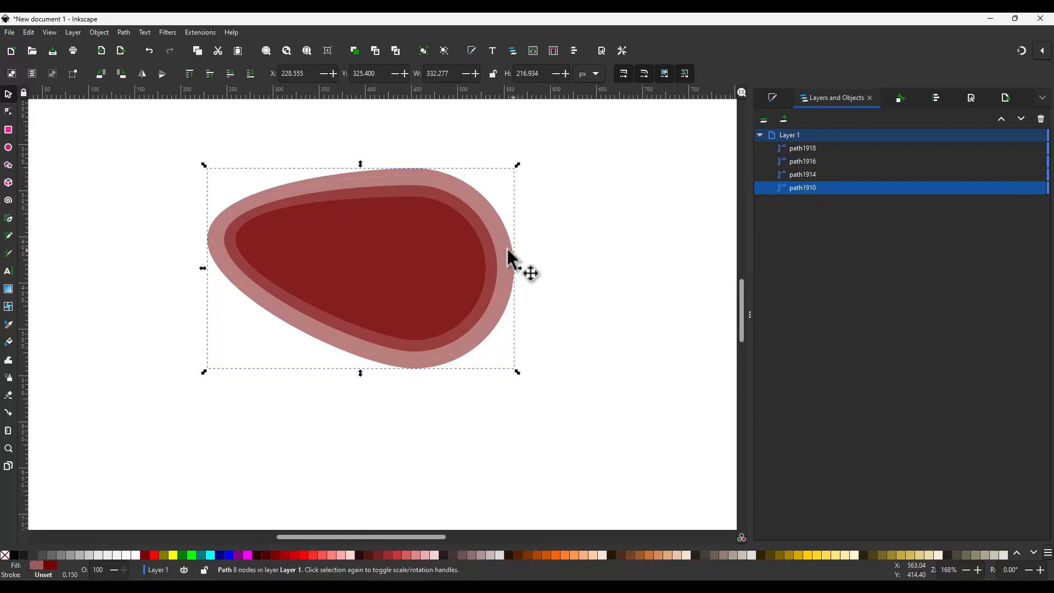
Move the outermost ring aside to inspect its cutout, undo the move, and display the ring's nodes
left_click_drag(508, 249, 647, 238)
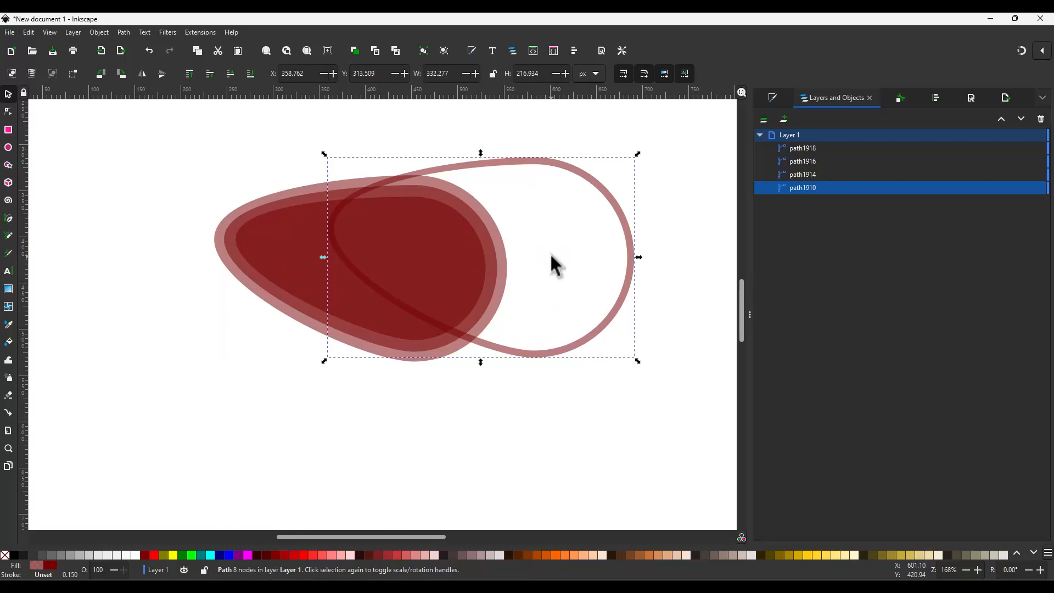
key("ctrl")
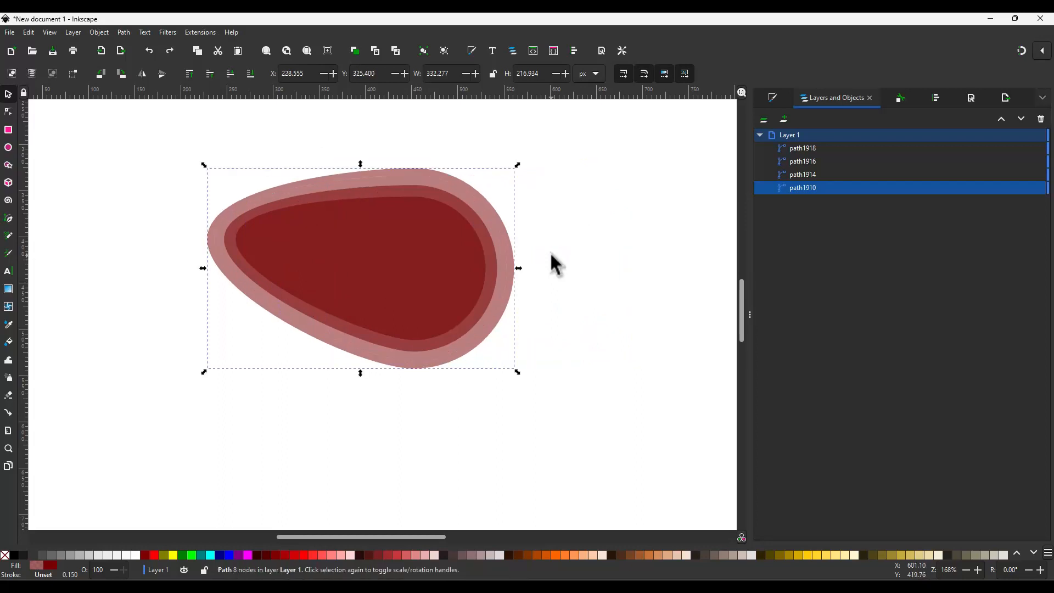
key("n")
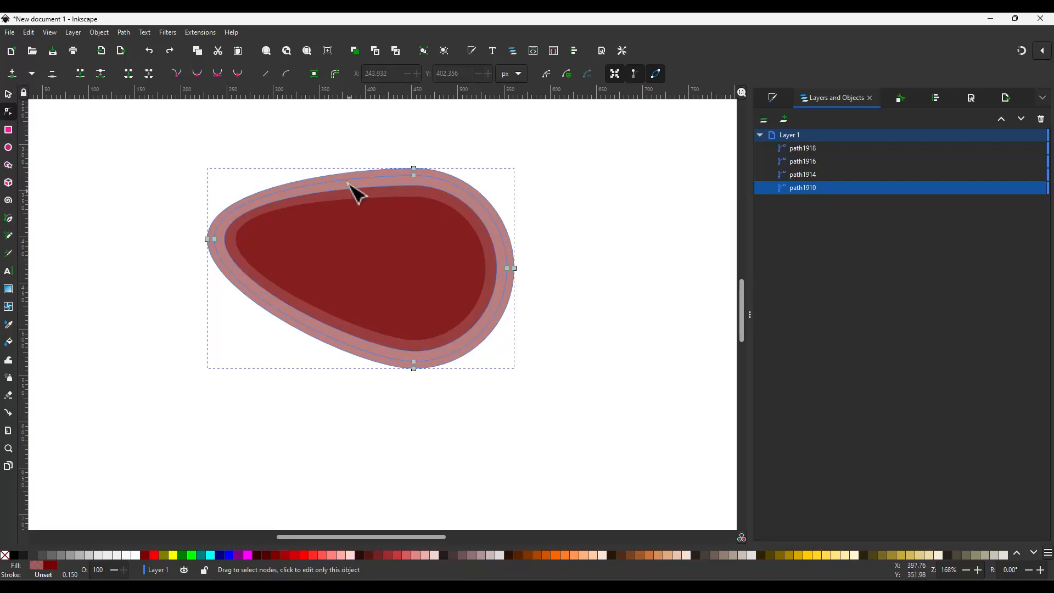
Duplicate path1916 and subtract the copy from path1914 with Difference, cutting the second teardrop into a ring
left_click(817, 162)
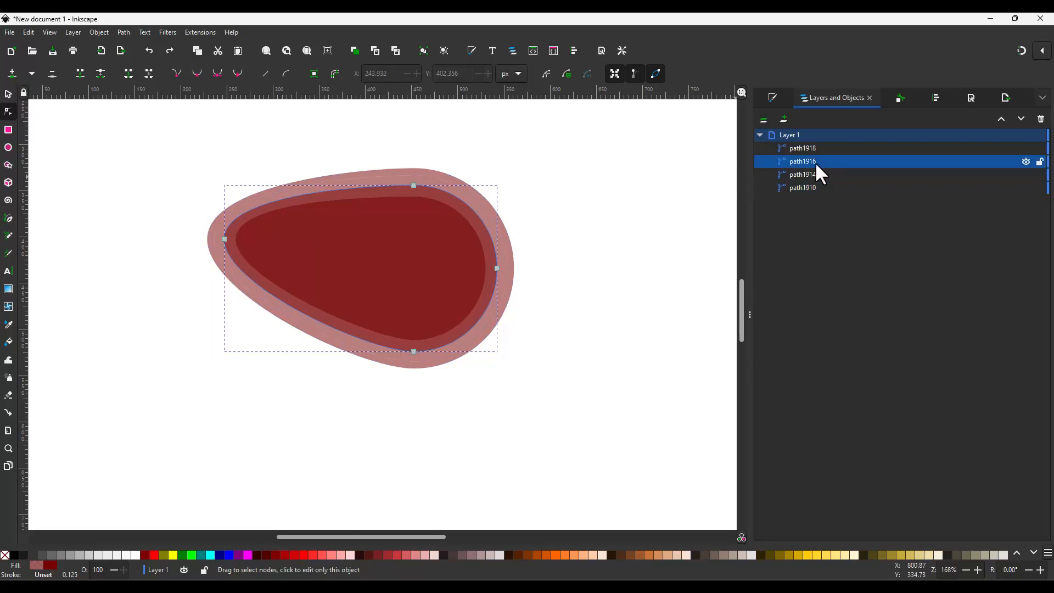
left_click(809, 175)
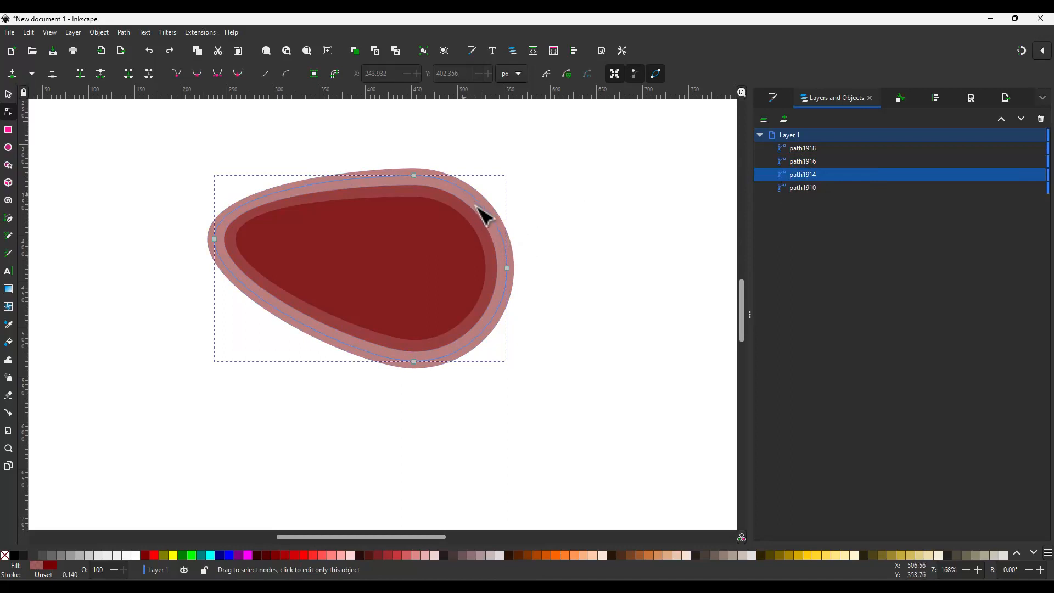
left_click(805, 163)
key("ctrl+alt+v")
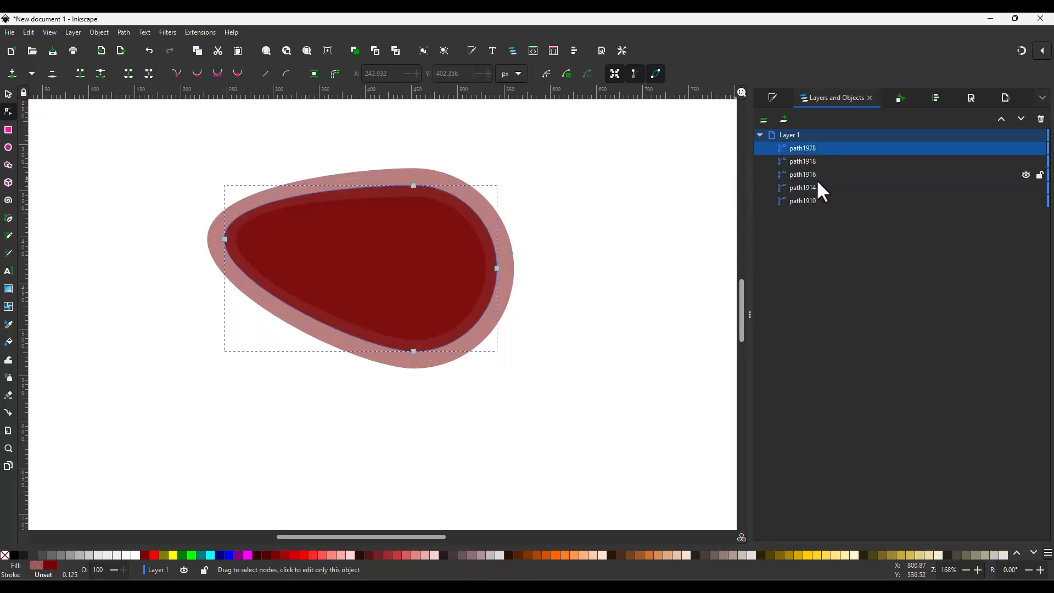
left_click(806, 187, "ctrl")
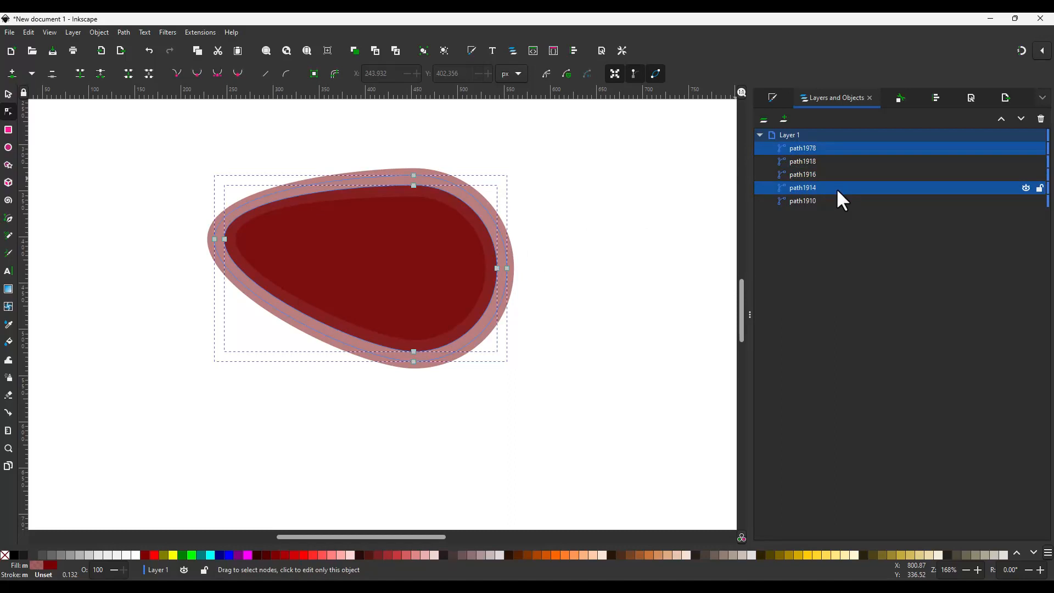
key("ctrl+minus")
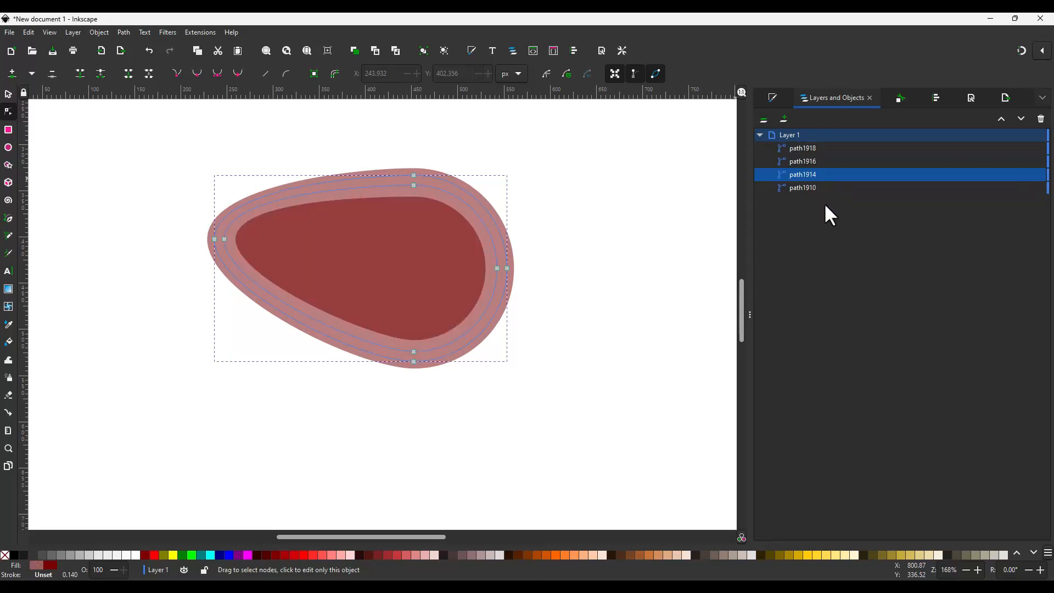
Duplicate the innermost path1918 and subtract the copy from path1916 with Difference, cutting the third teardrop into a ring
left_click(810, 149)
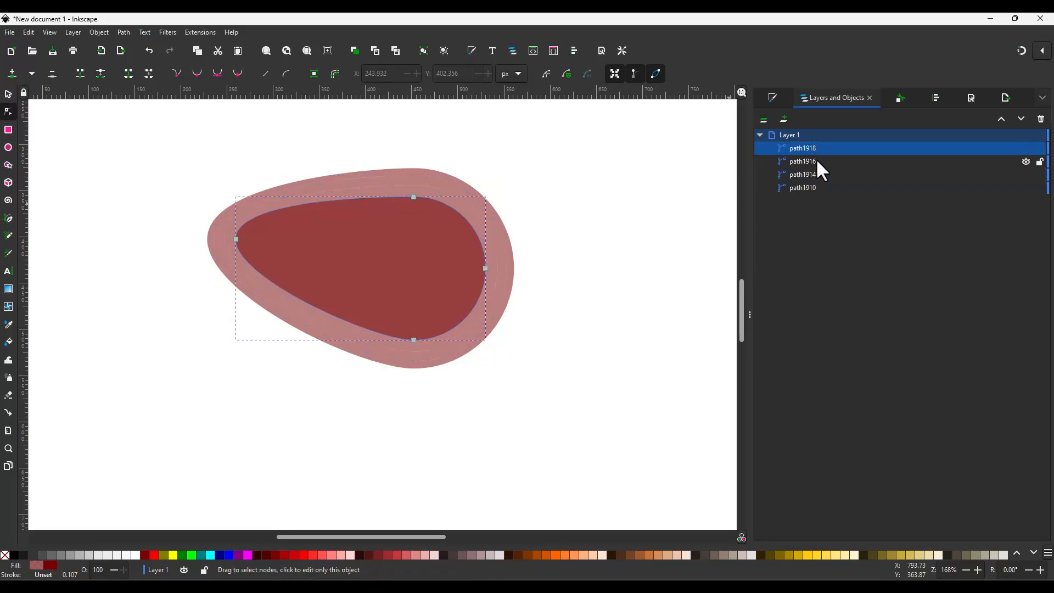
key("ctrl+d")
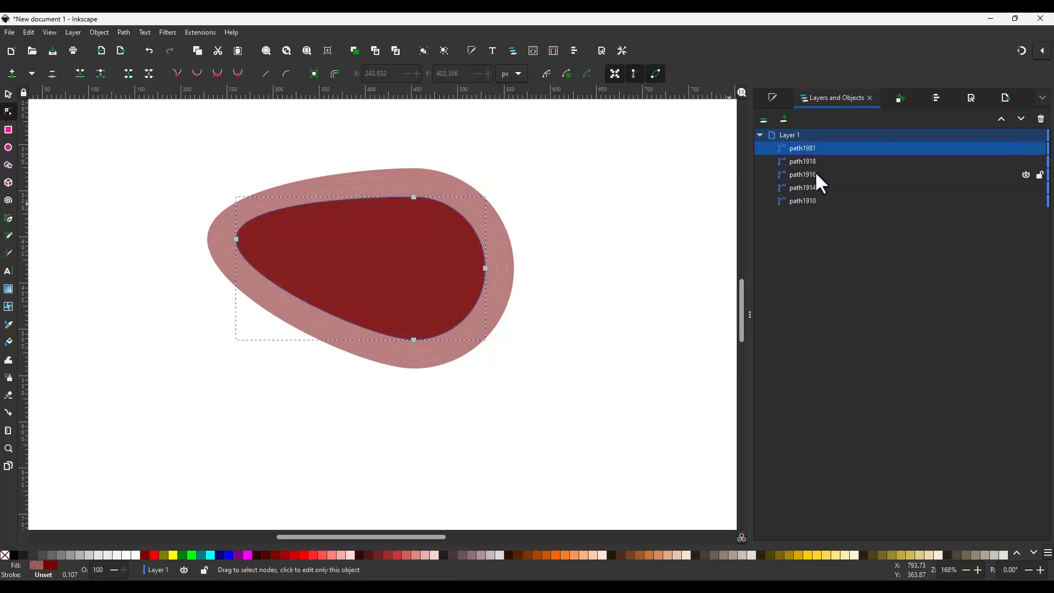
left_click(817, 175, "ctrl")
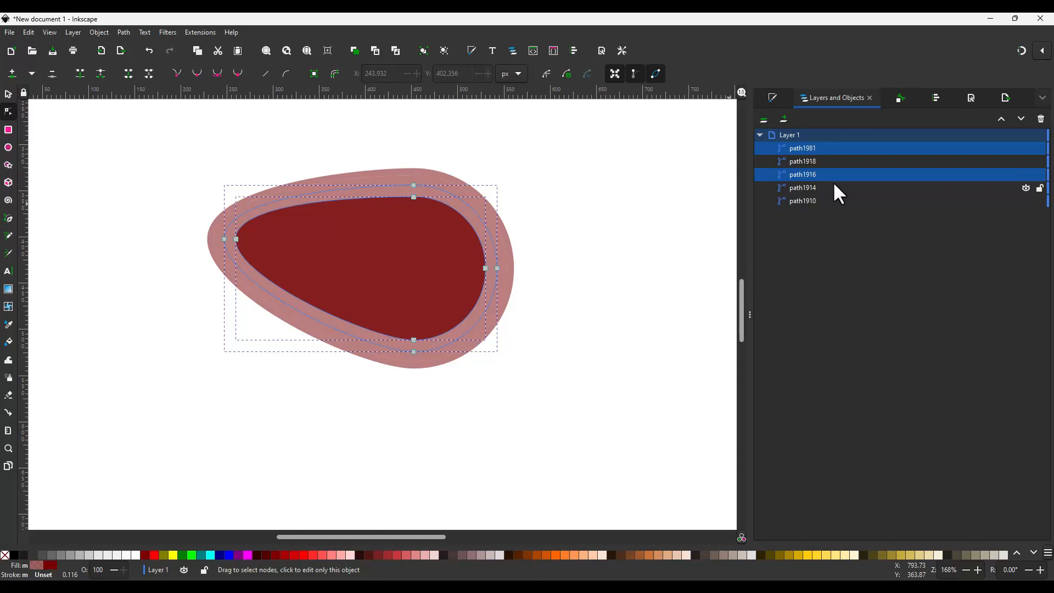
key("ctrl+minus")
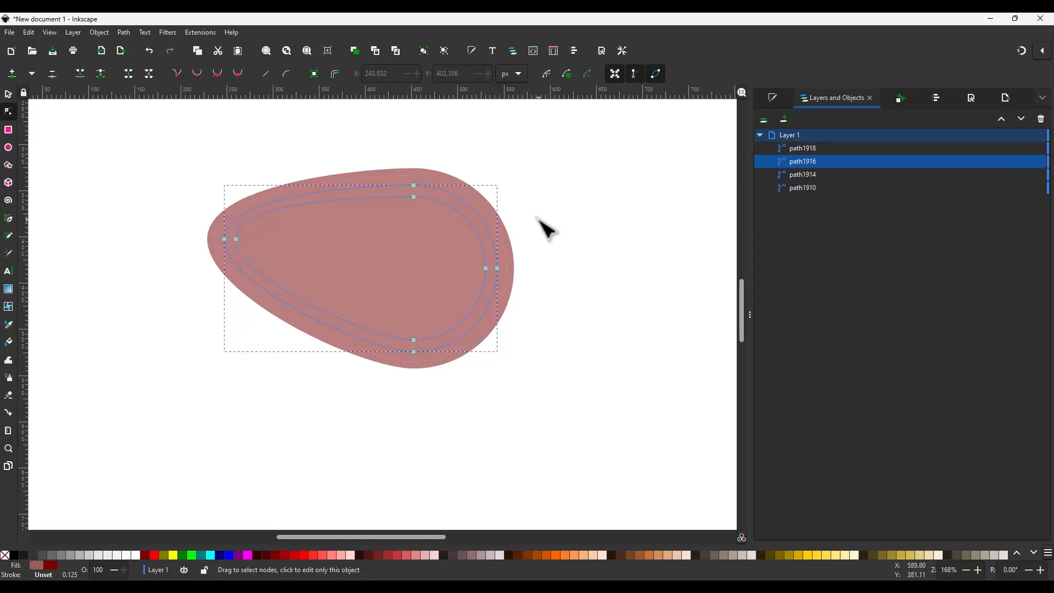
Select all four paths for node editing and add a node on path1916's upper-left segment at about X 373, Y 348 px
key("s")
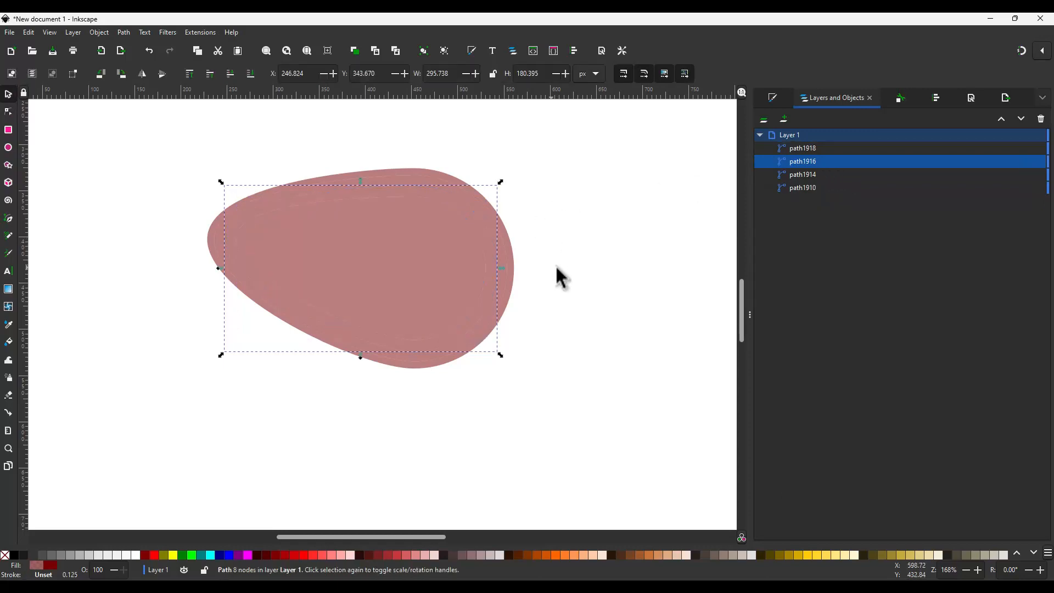
left_click(813, 150)
left_click(811, 186, "shift")
key("n")
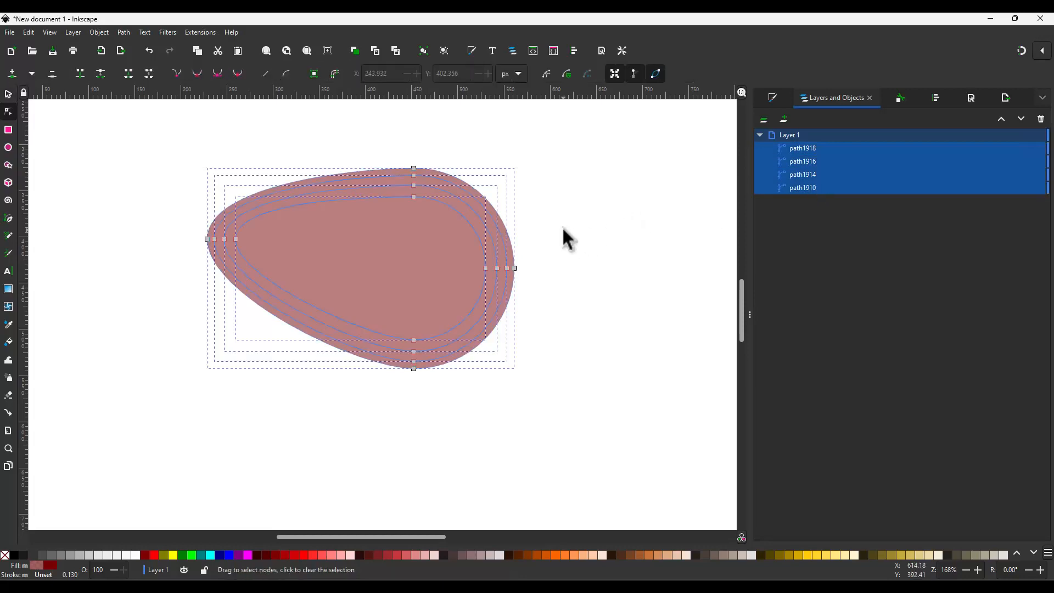
left_click(343, 191)
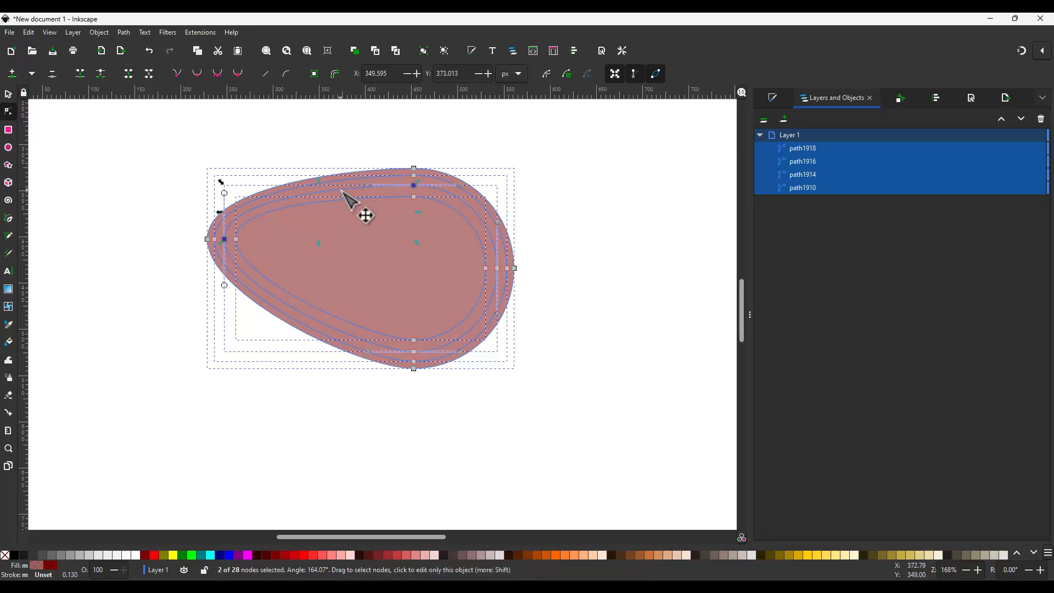
Set the fill alpha of all four paths to 100 and deselect them
left_click(773, 99)
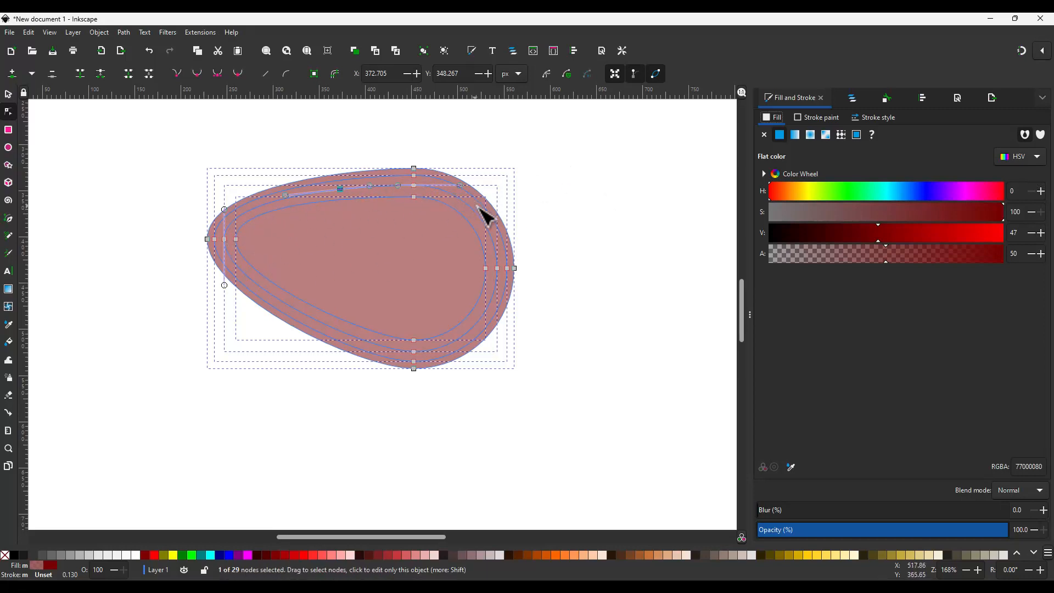
left_click(591, 213)
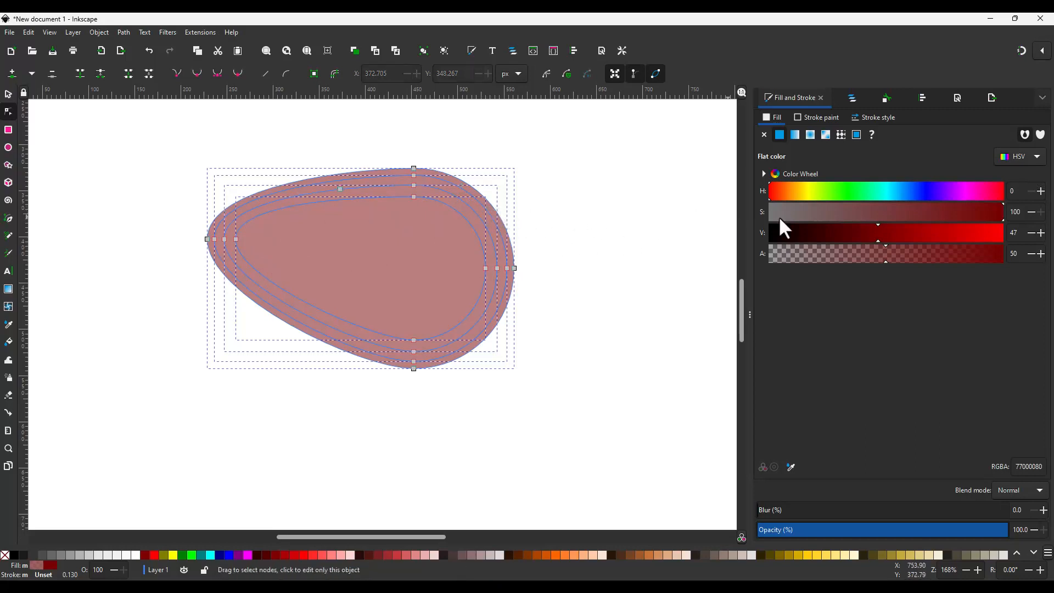
left_click_drag(886, 258, 1009, 255)
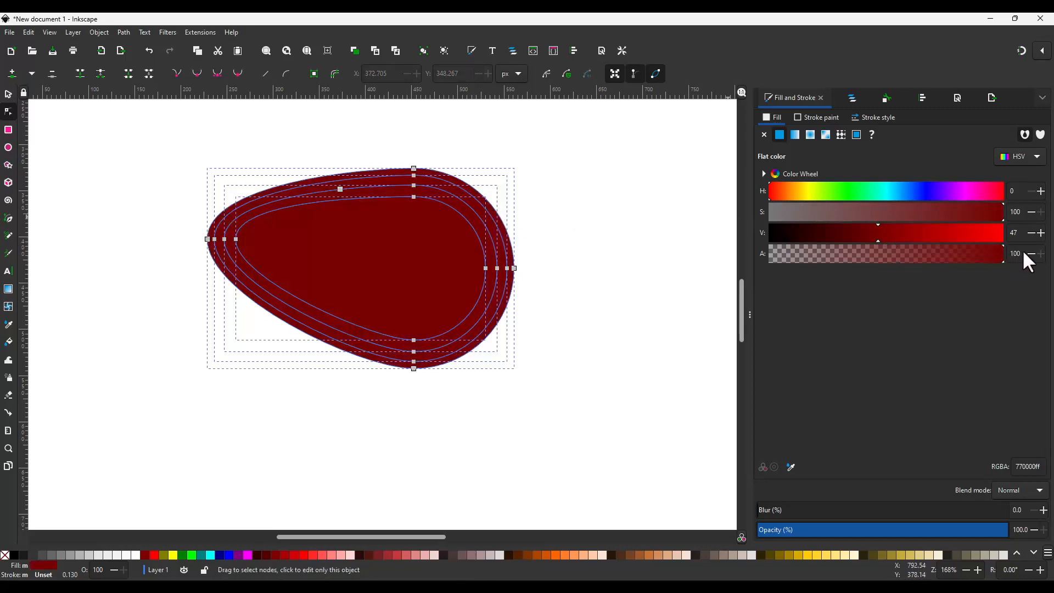
left_click(582, 262)
key("s")
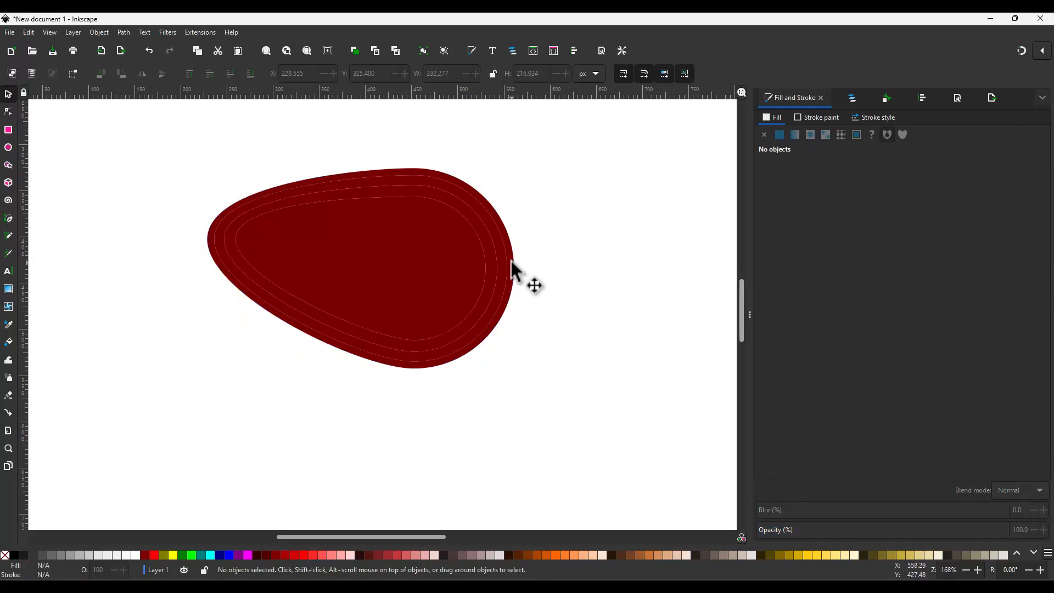
Darken the fills of all three rings, lowering the outermost ring's HSV value to about 25 and the innermost ring's to about 26
left_click(514, 263)
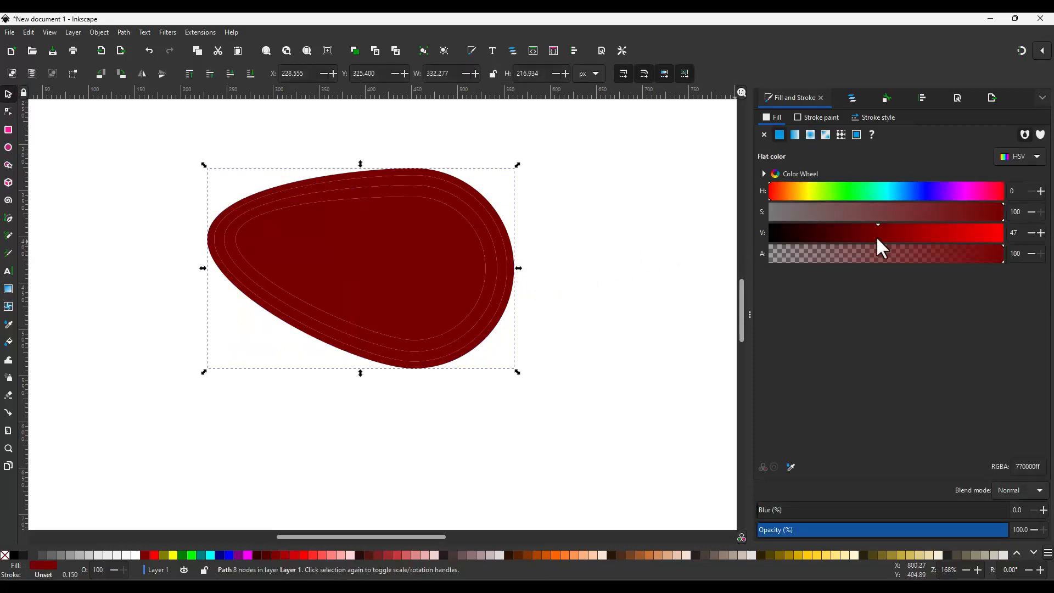
left_click_drag(877, 239, 823, 233)
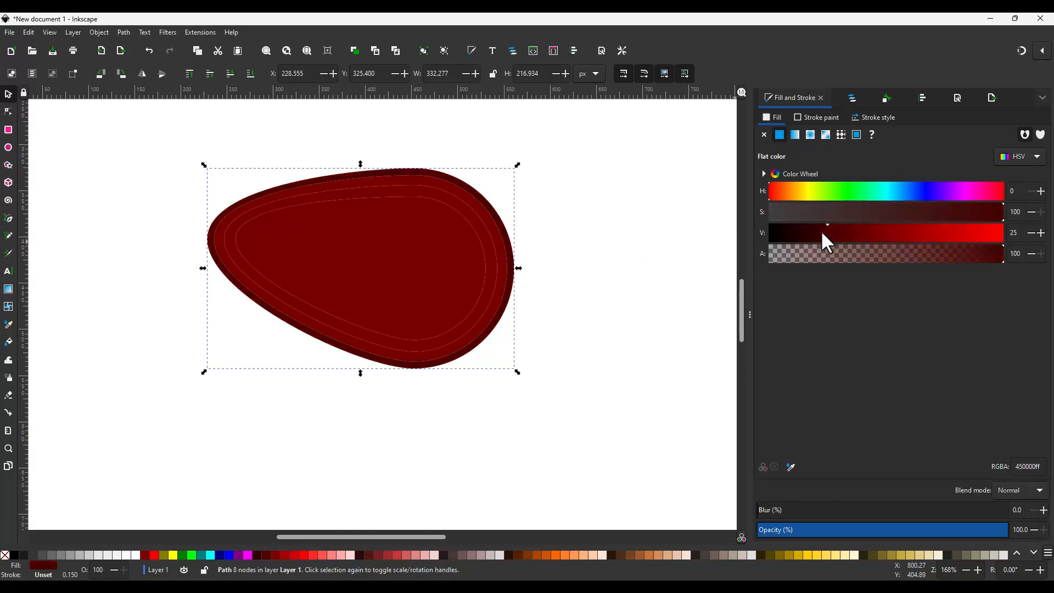
key("ctrl+z")
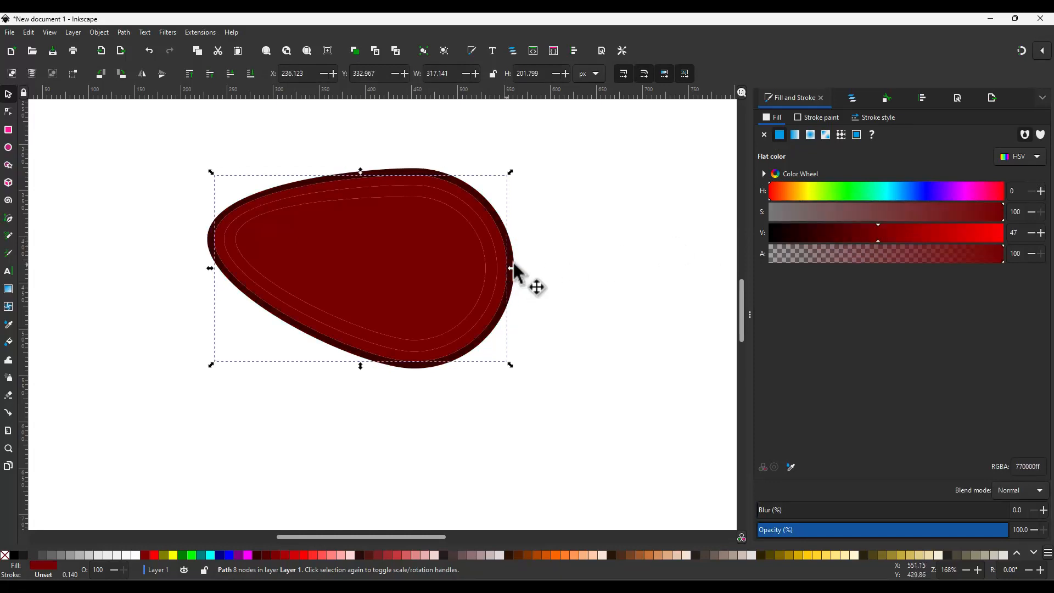
left_click_drag(873, 236, 835, 231)
key("ctrl+z")
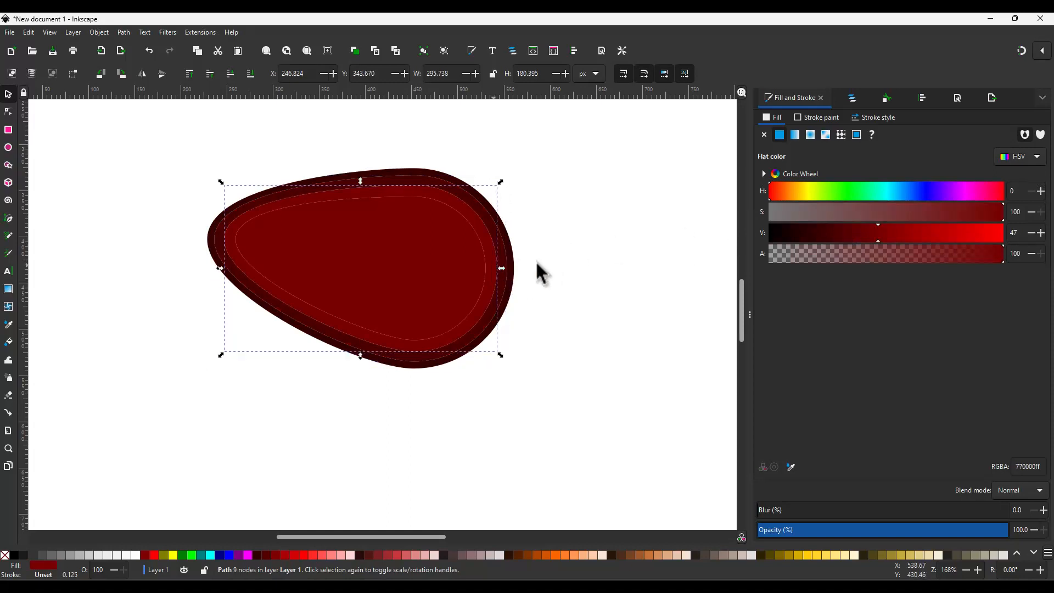
left_click_drag(874, 240, 830, 237)
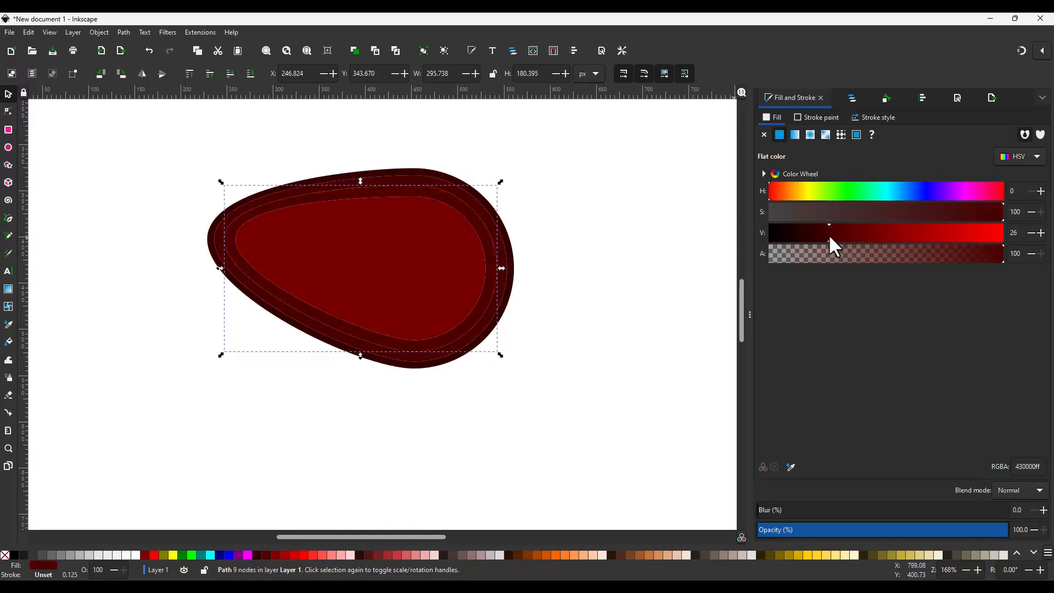
left_click(578, 241)
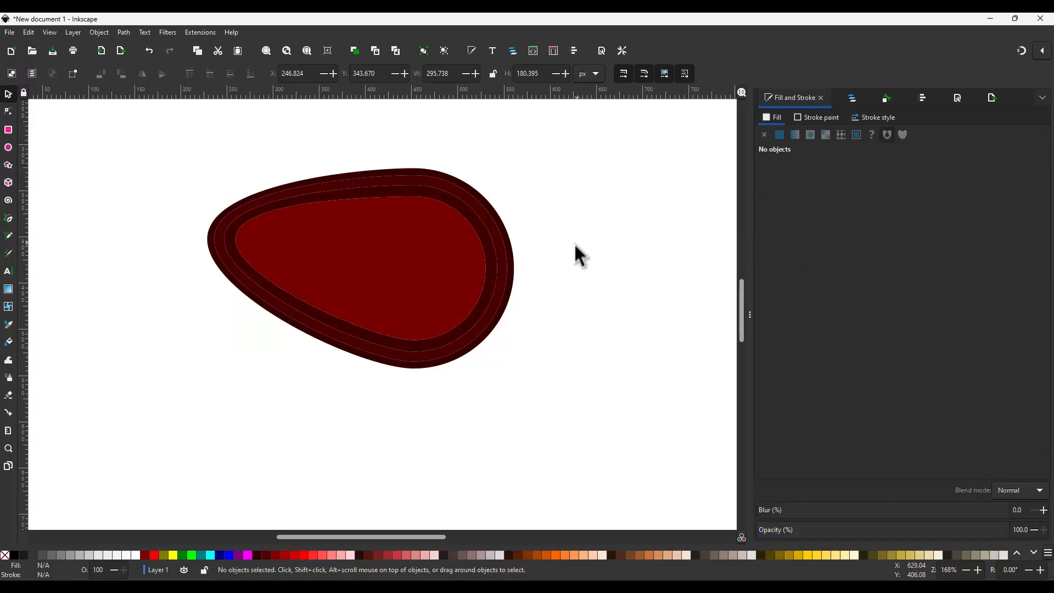
Darken the middle ring's fill further to an HSV value of about 16 and deselect it
left_click(500, 254)
left_click(500, 254)
left_click_drag(833, 241, 805, 237)
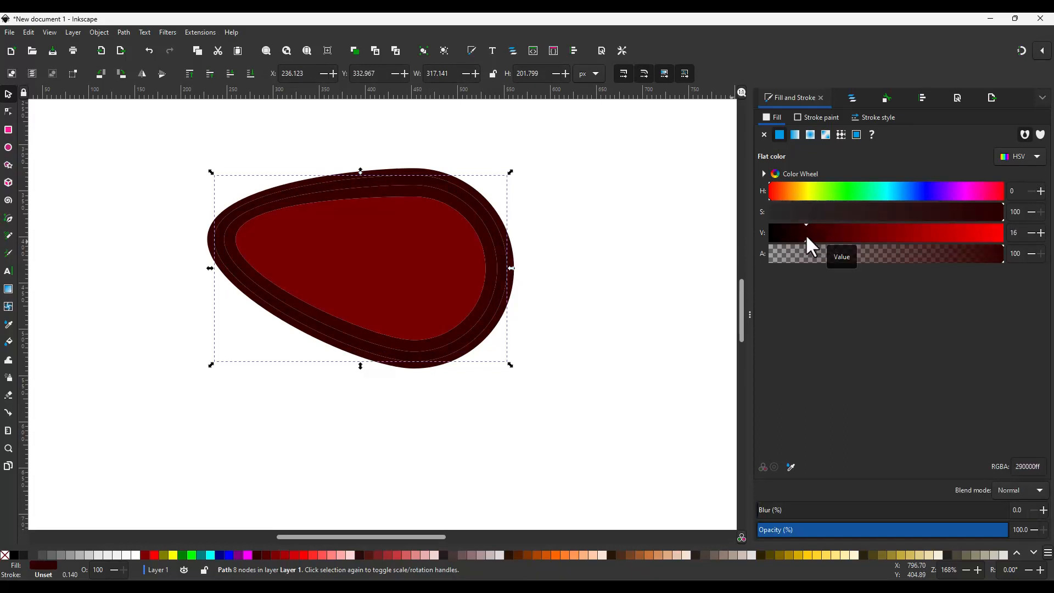
left_click(599, 254)
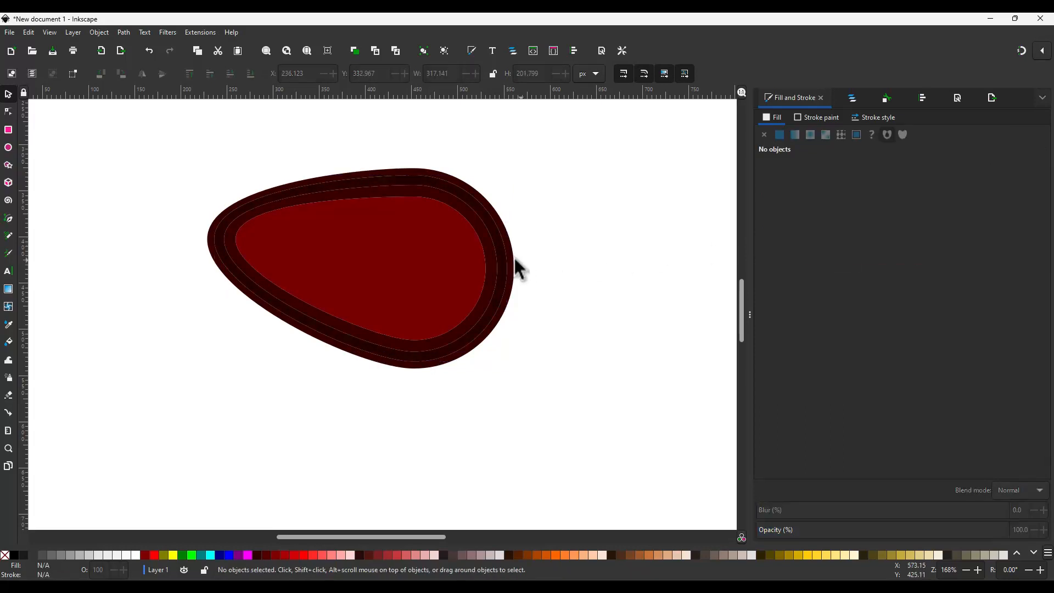
Select all four paths for node editing and move their left tip nodes together down to about X 258, Y 490 px
left_click(496, 254)
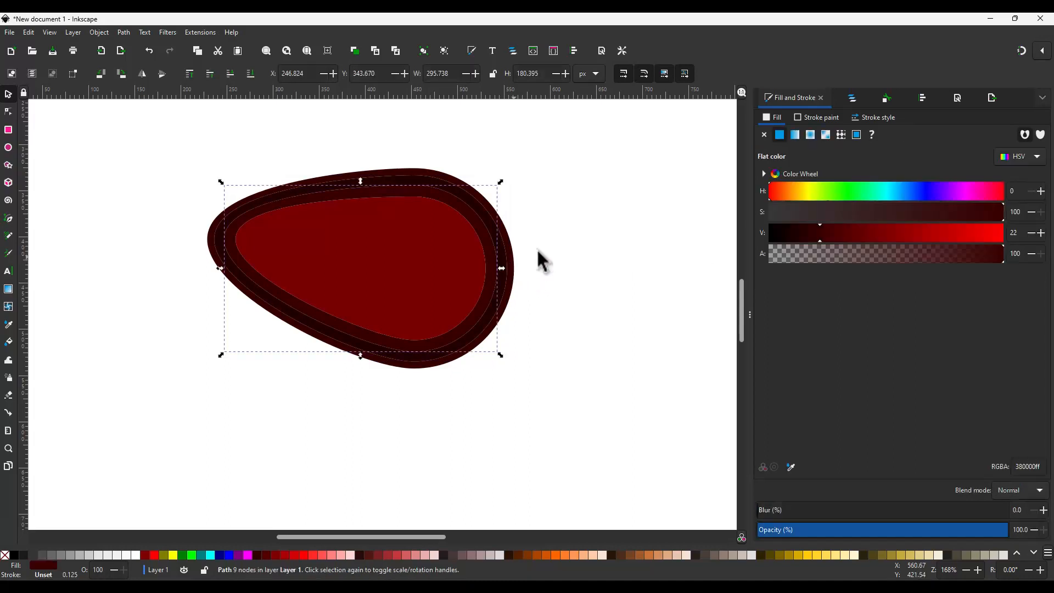
left_click(593, 254)
left_click_drag(590, 390, 148, 128)
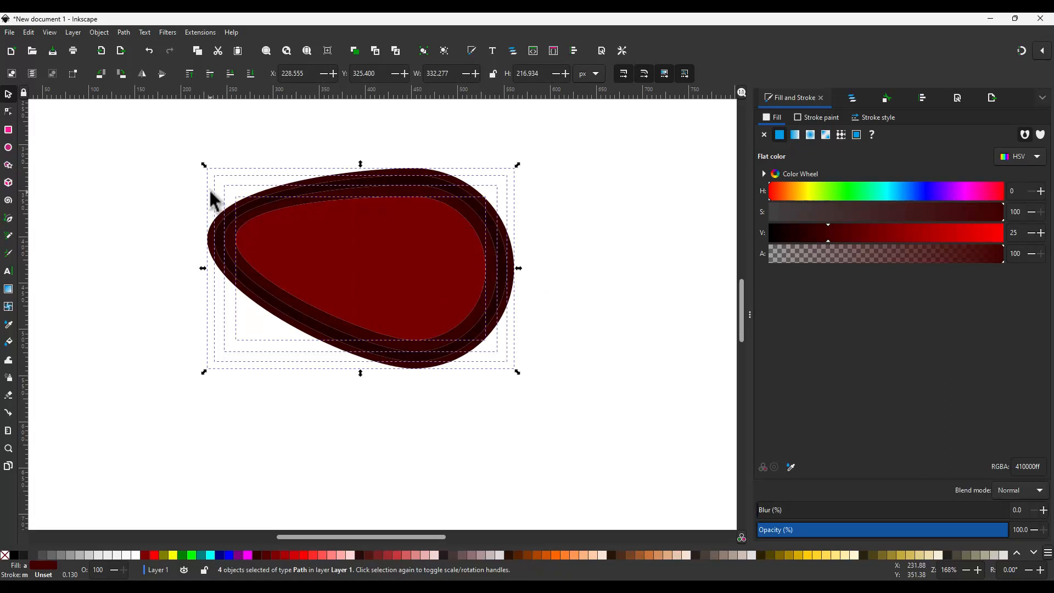
key("n")
left_click_drag(271, 251, 185, 233)
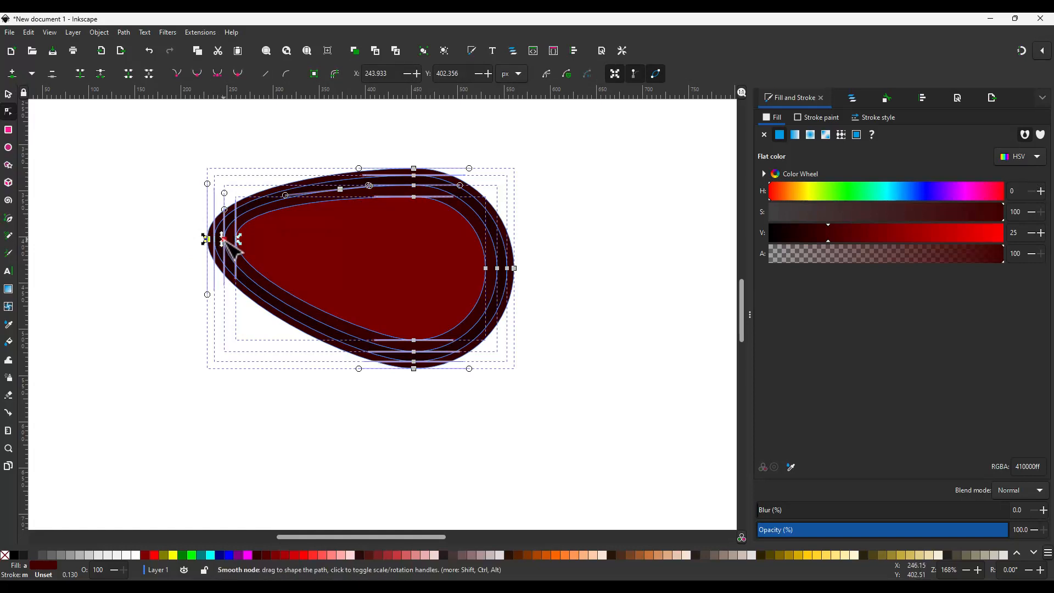
left_click_drag(225, 239, 237, 321)
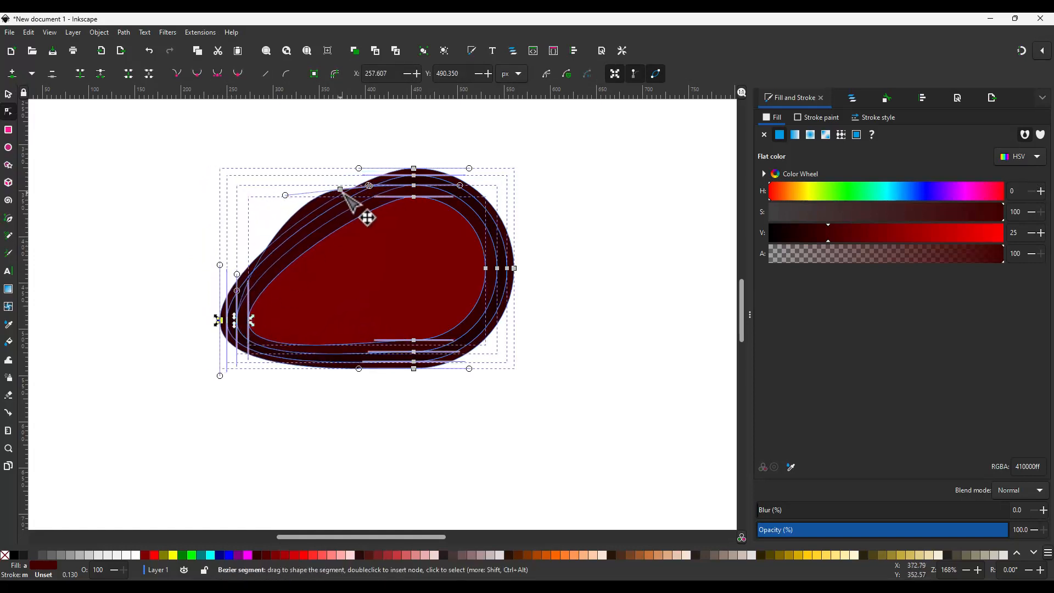
Select only the innermost ring and move its added upper-left node inward to about X 381, Y 368 px
left_click(303, 144)
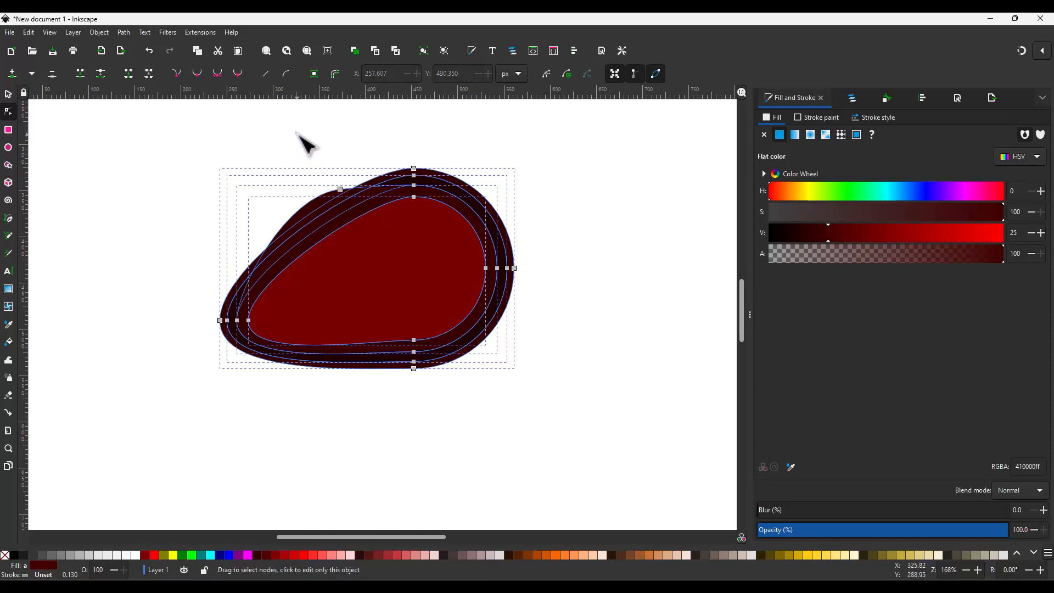
left_click(299, 132)
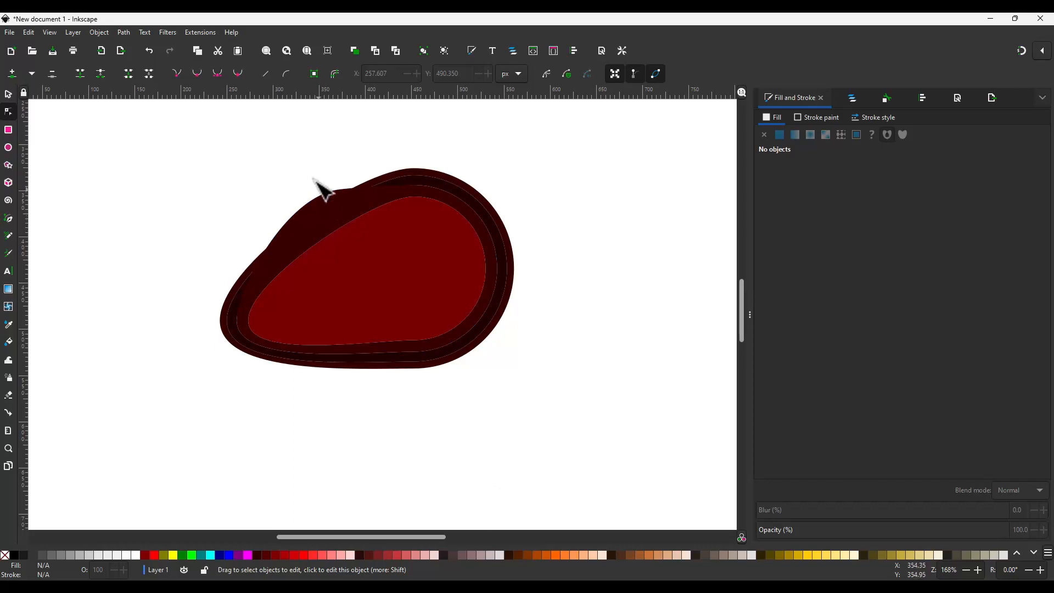
left_click(327, 219)
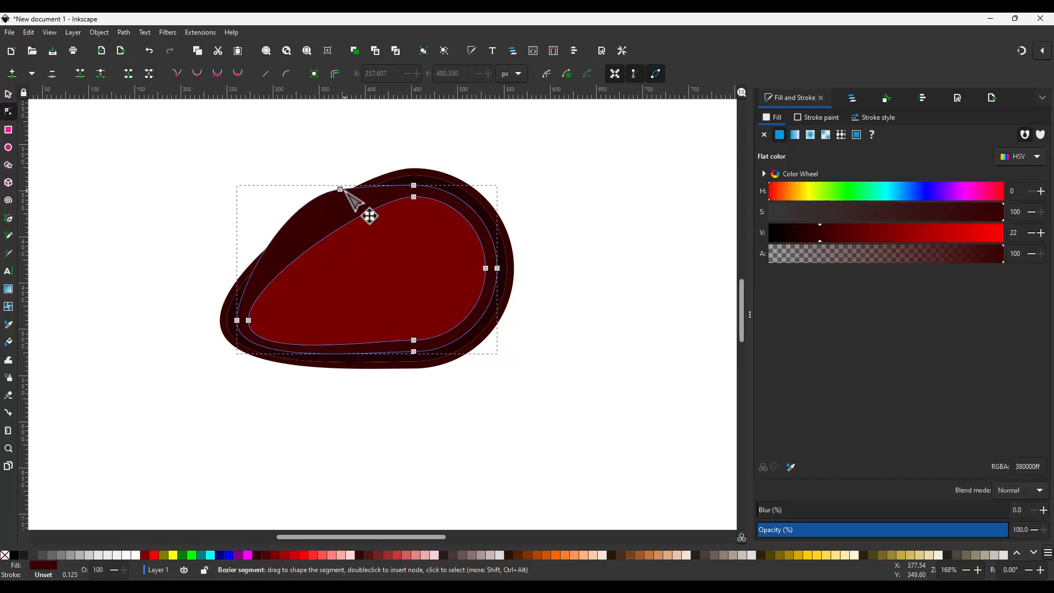
left_click_drag(341, 189, 348, 205)
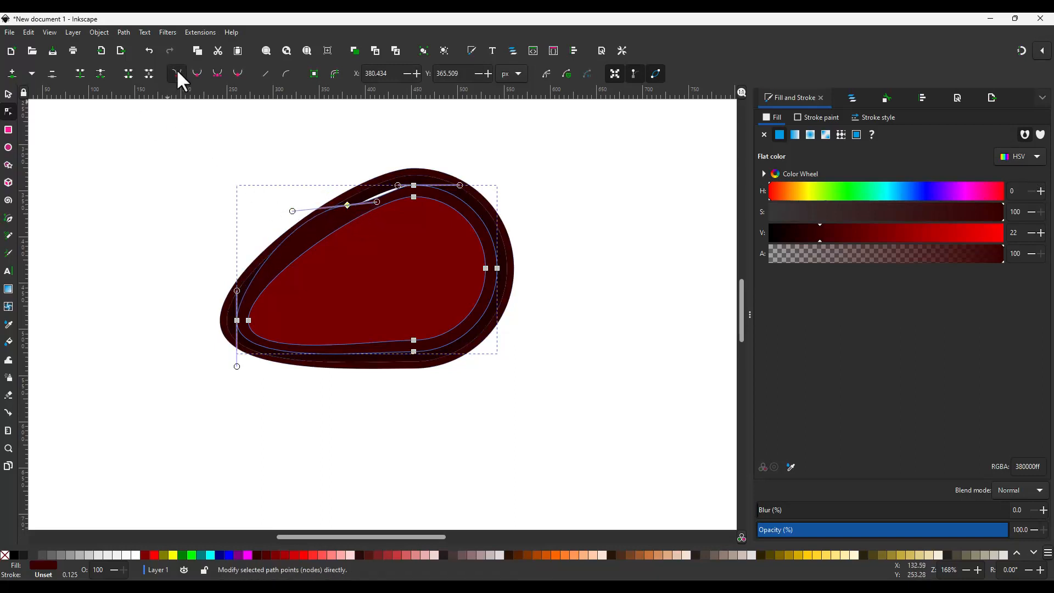
scroll(352, 202, "up", 2)
key("ctrl+a")
left_click_drag(351, 197, 350, 202)
key("ctrl+z")
left_click(278, 147)
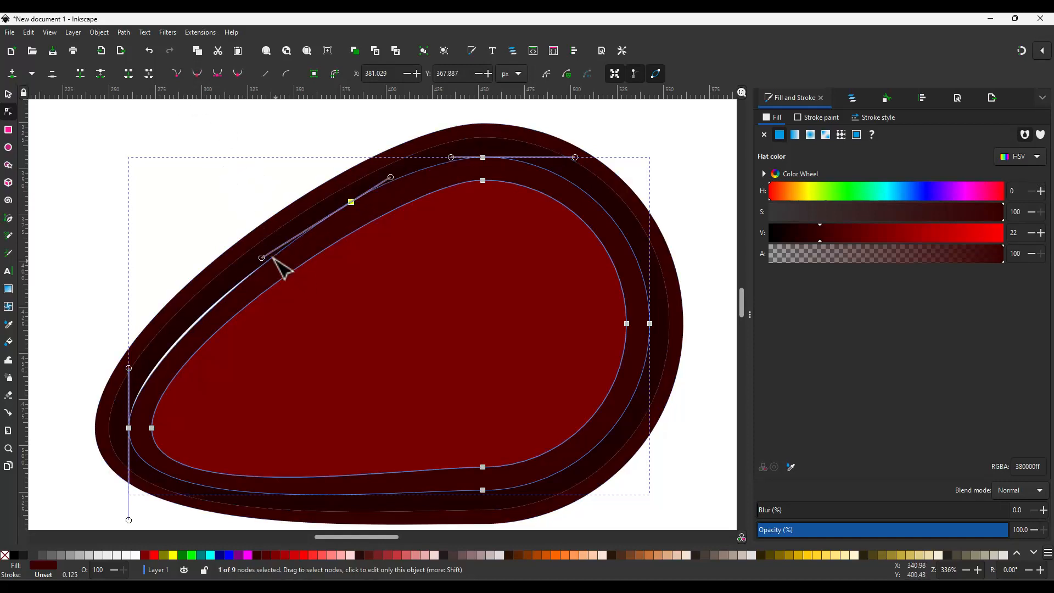
Extend that node's lower-left handle to about 70 px at 150° to even out the ring, and deselect the path
left_click_drag(261, 256, 242, 265)
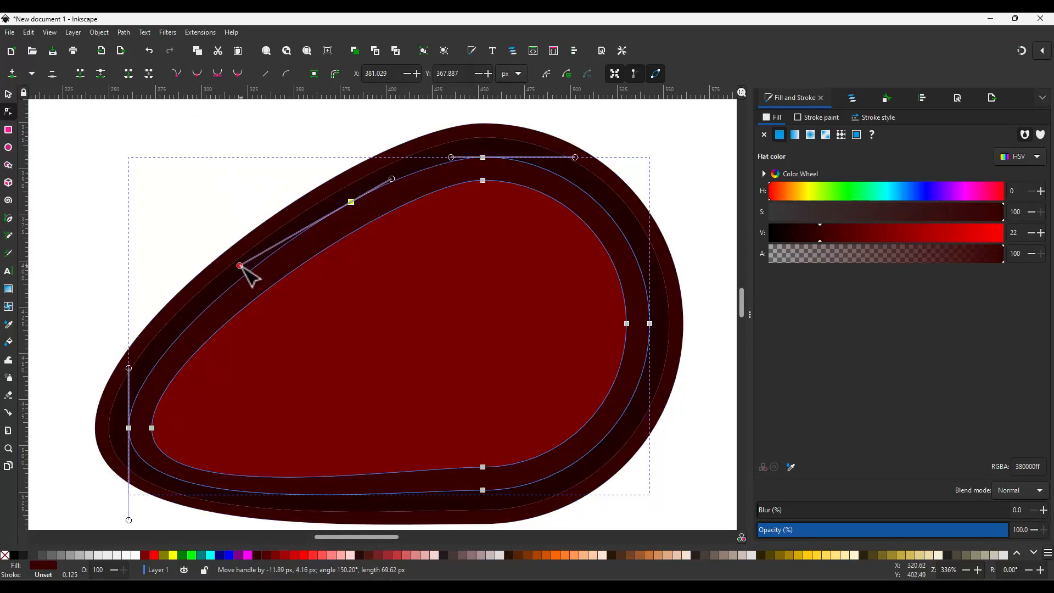
left_click(237, 191)
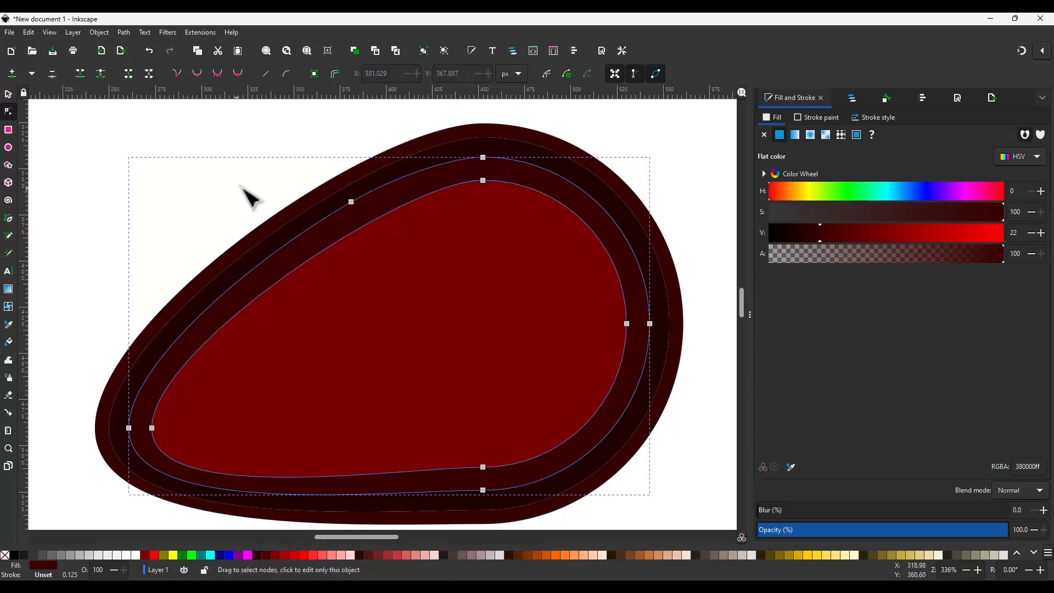
left_click(245, 195)
scroll(400, 219, "down", 3)
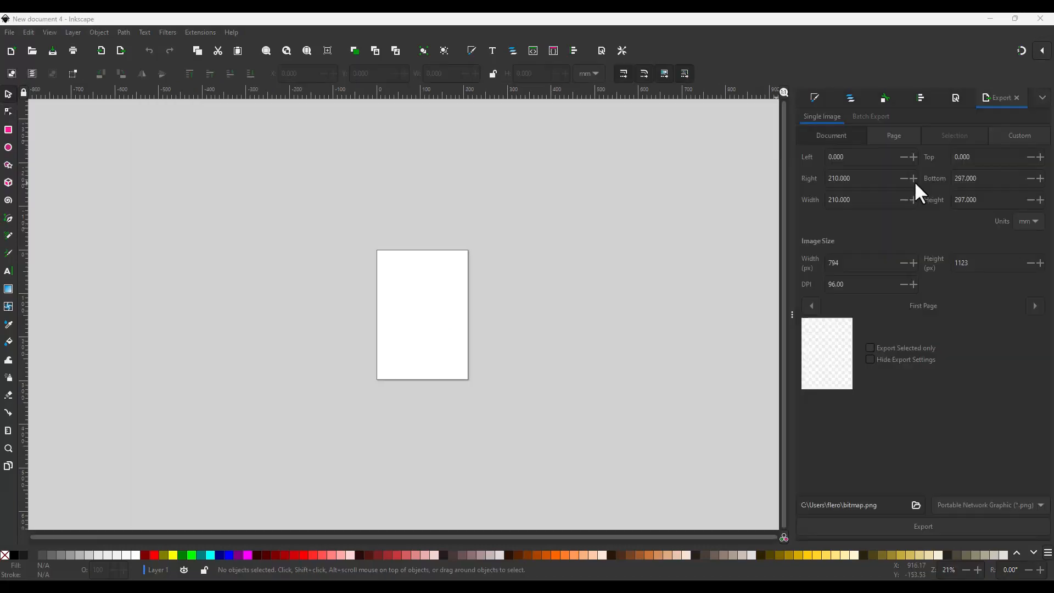
Set the new document's page size to 1024 by 1024 px and its display units to px
left_click(953, 96)
left_click(843, 150)
left_click(841, 165)
key("Tab")
type("1024")
key("Tab")
type("1024")
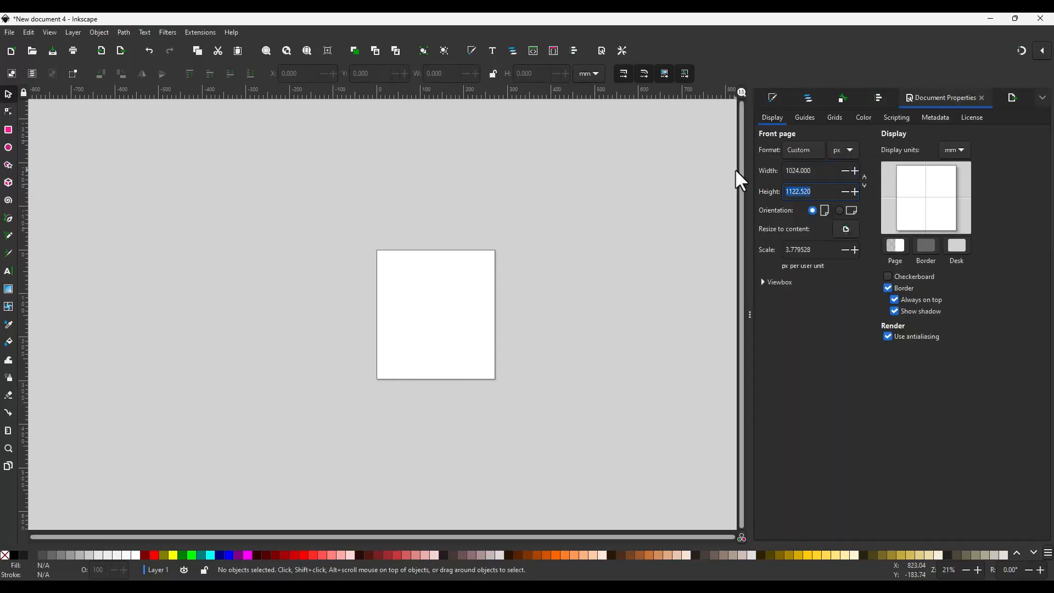
key("Return")
left_click(955, 150)
left_click(955, 168)
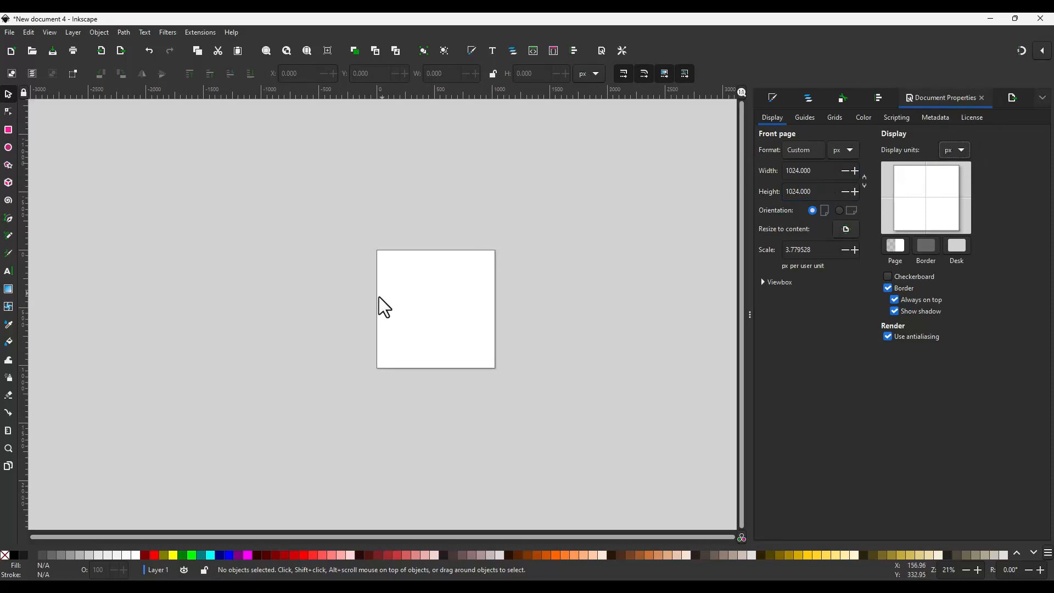
Draw a closed ten-node straight-sided outline about 650 px wide across the page's upper half, with a left tail, two upward spikes and a right tip
scroll(426, 298, "up", 3, "ctrl")
key("b")
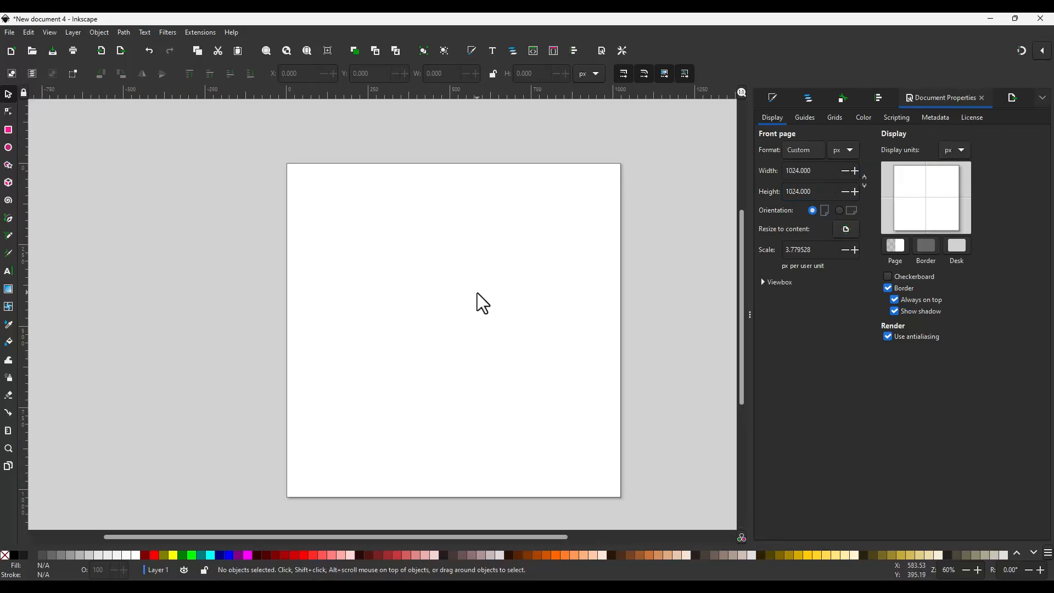
left_click(346, 270)
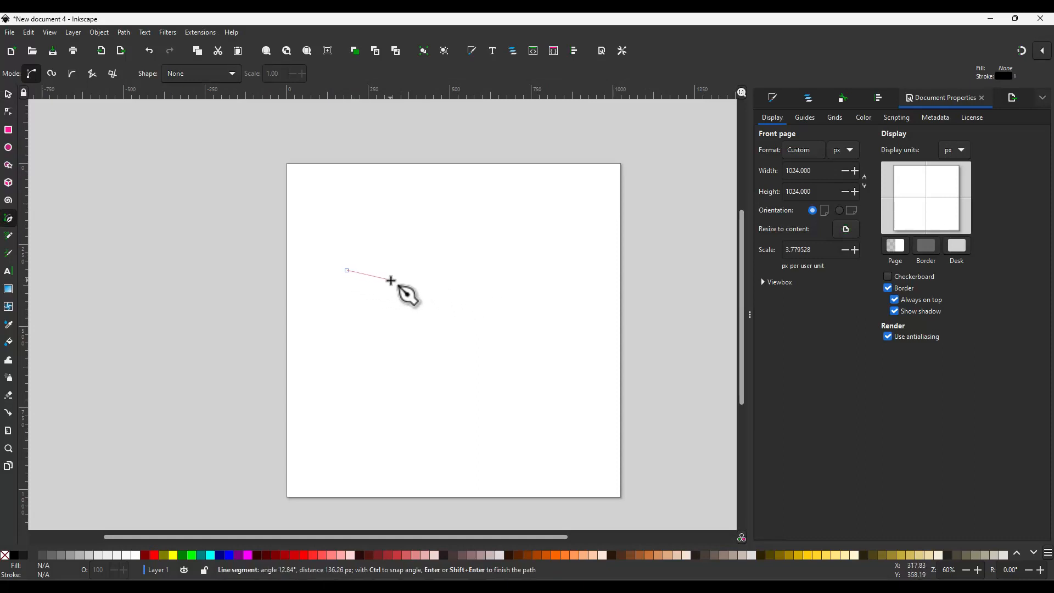
left_click(390, 279)
left_click(451, 232)
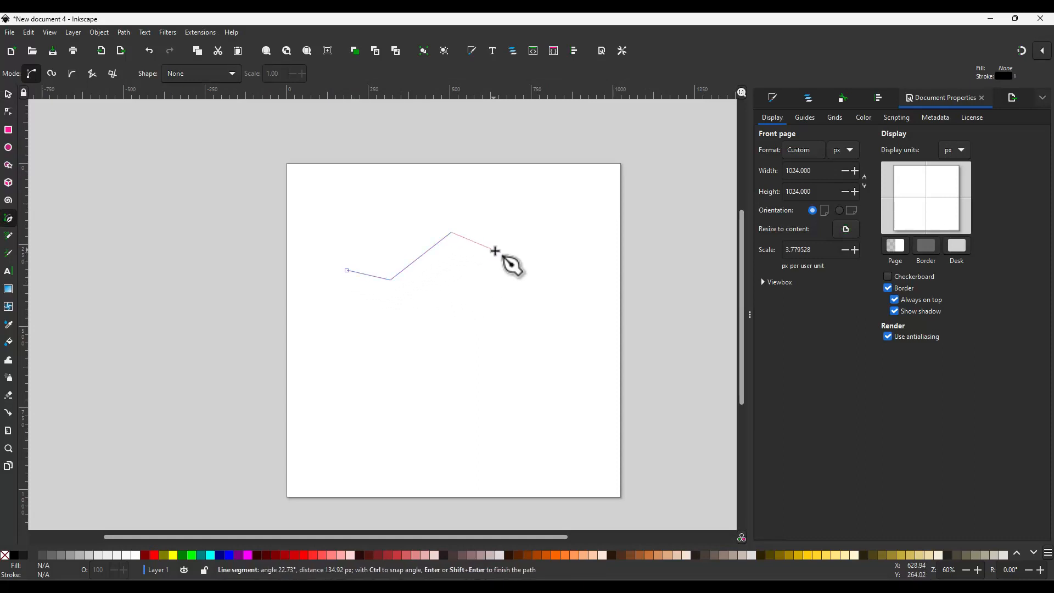
left_click(462, 220)
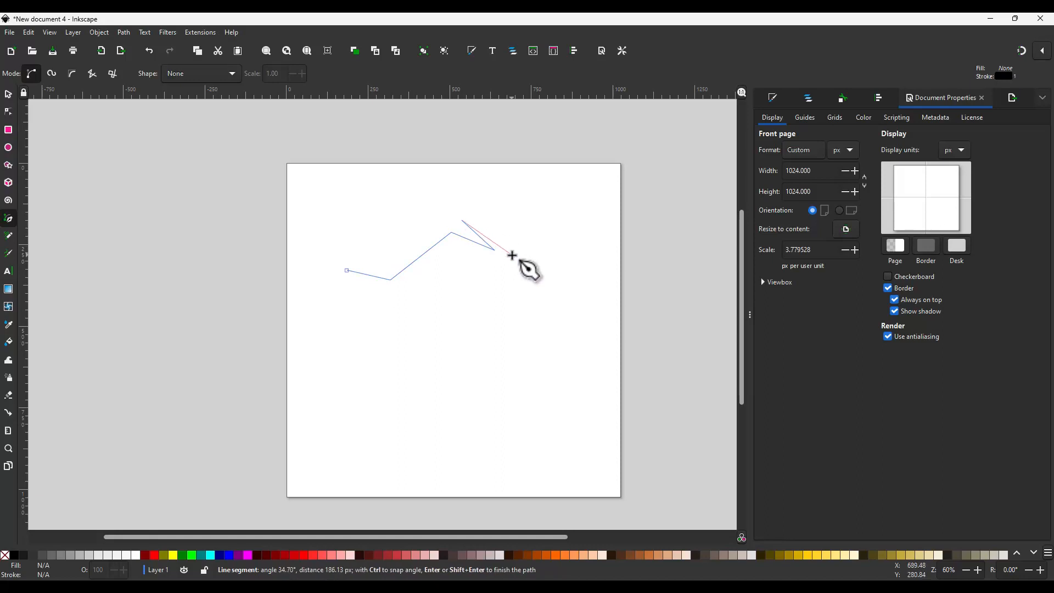
left_click(514, 260)
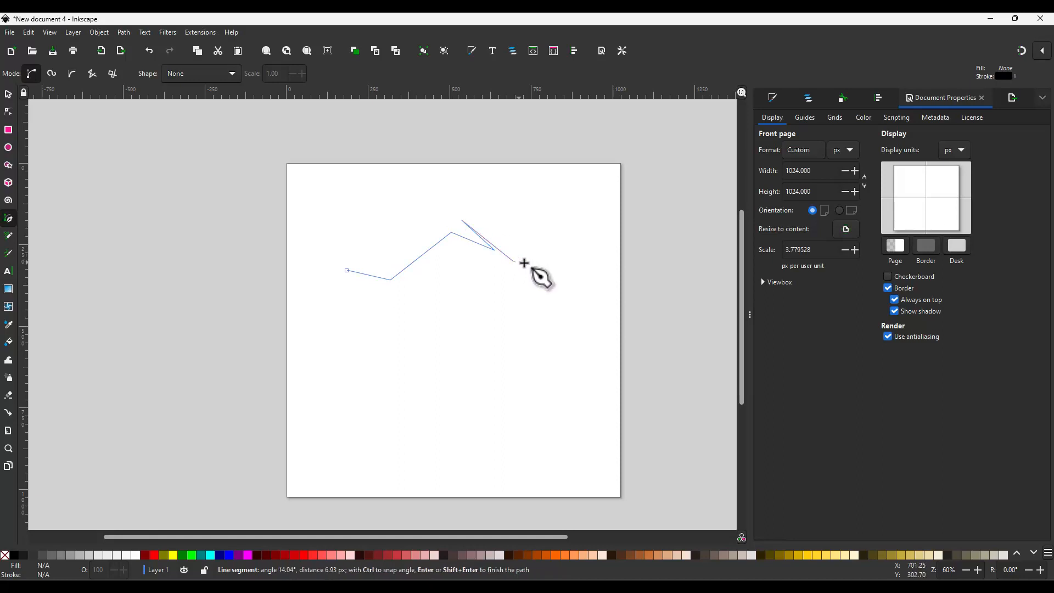
left_click(508, 236)
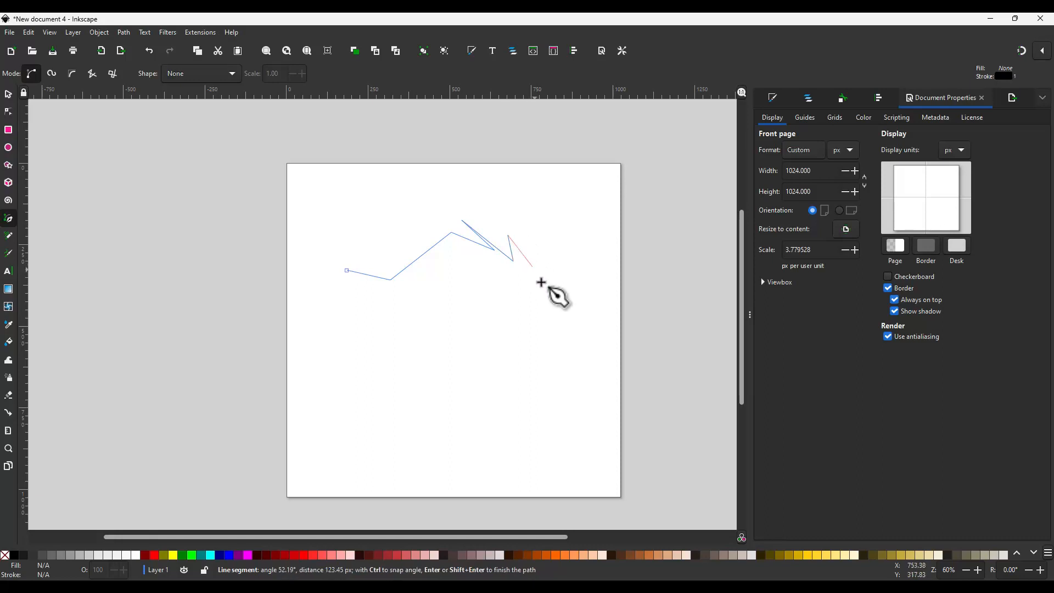
left_click(558, 305)
left_click(466, 264)
left_click(346, 270)
Fill the drawn outline with black and remove its stroke
key("n")
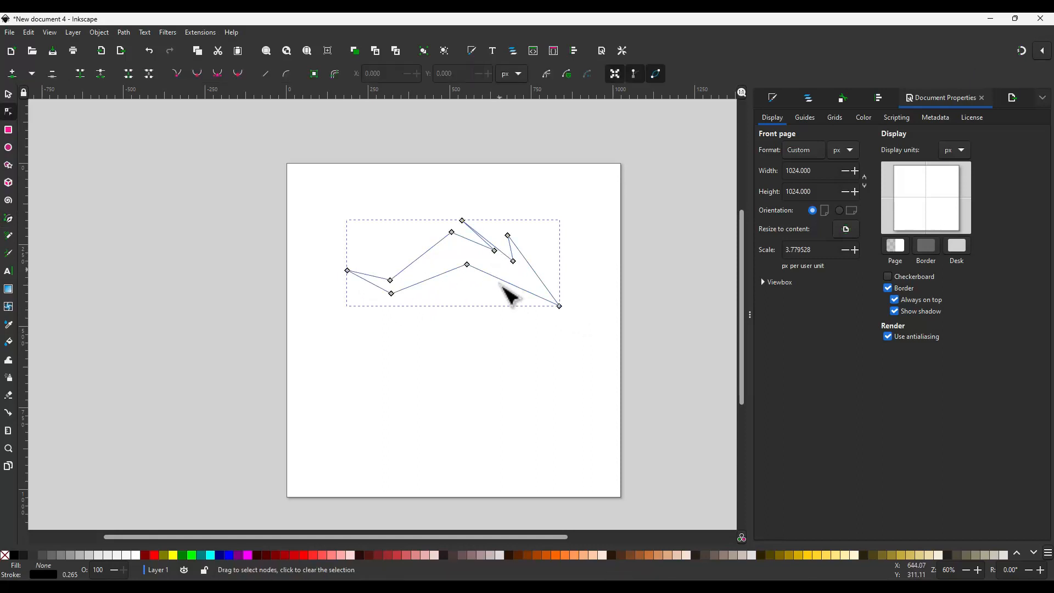
left_click(15, 555)
left_click(5, 554, "shift")
Round the black shape's central crest and left trough by smoothing the upper and lower node pair at each bend
left_click_drag(481, 340, 433, 225)
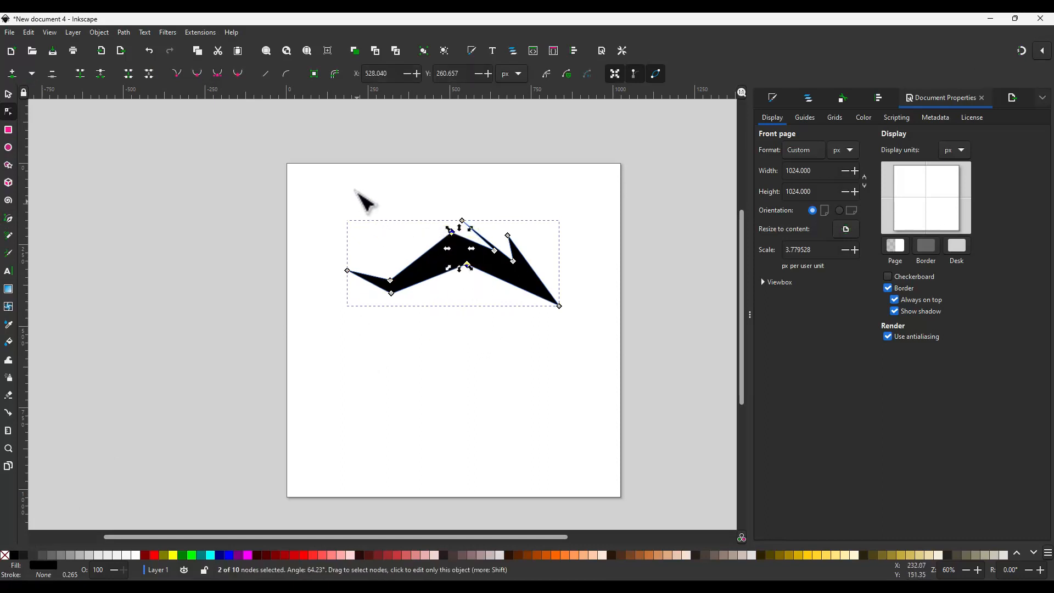
left_click(217, 73)
left_click_drag(409, 300, 351, 242)
left_click(198, 72)
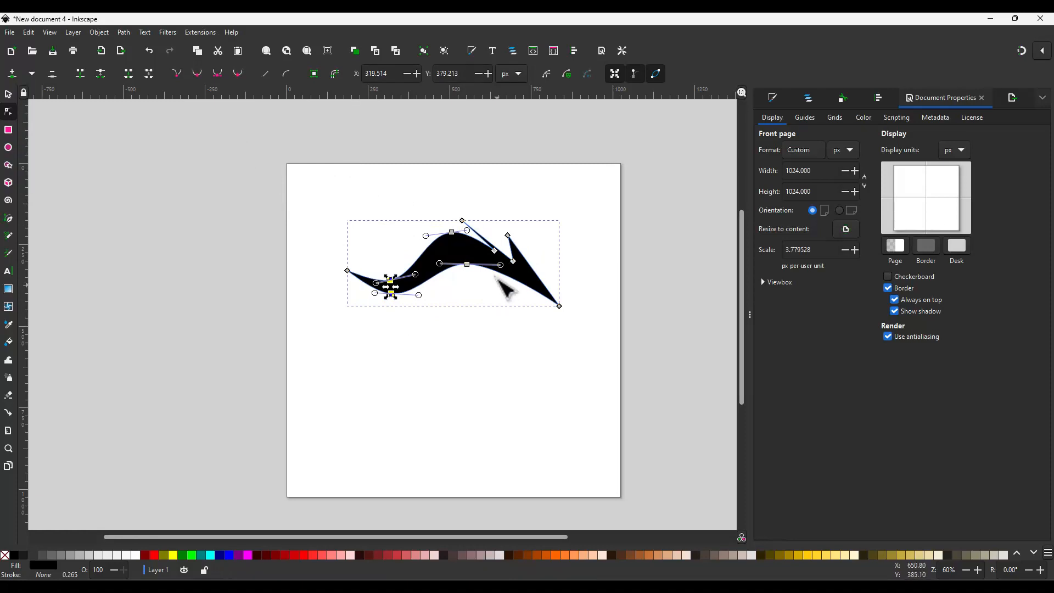
Bend the straight segments around the two upper spikes and the right tip into curves
scroll(501, 273, "up", 2)
left_click_drag(488, 229, 454, 218)
left_click_drag(421, 167, 540, 223)
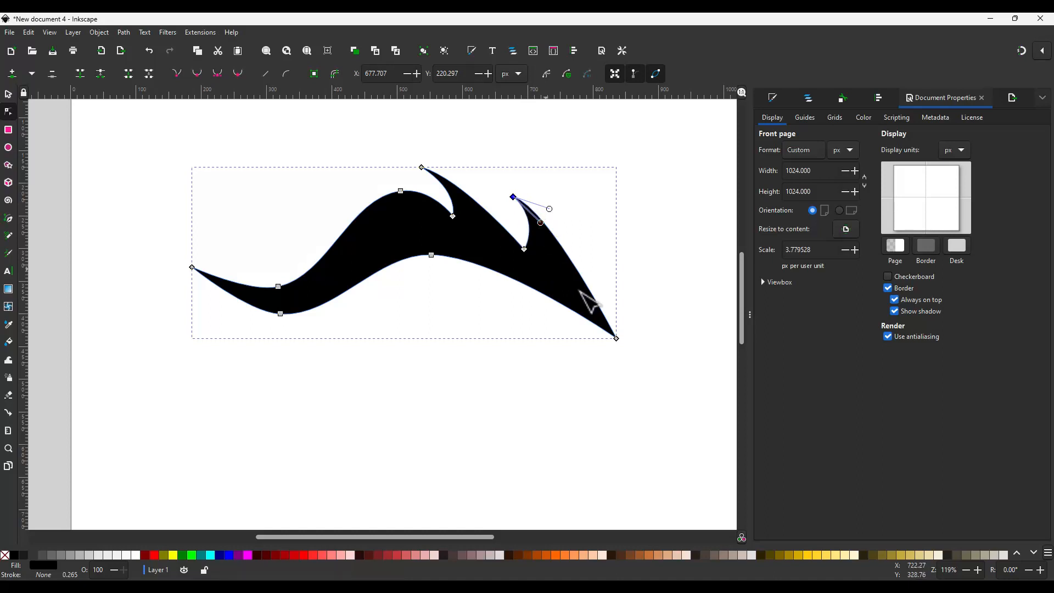
left_click_drag(597, 311, 558, 278)
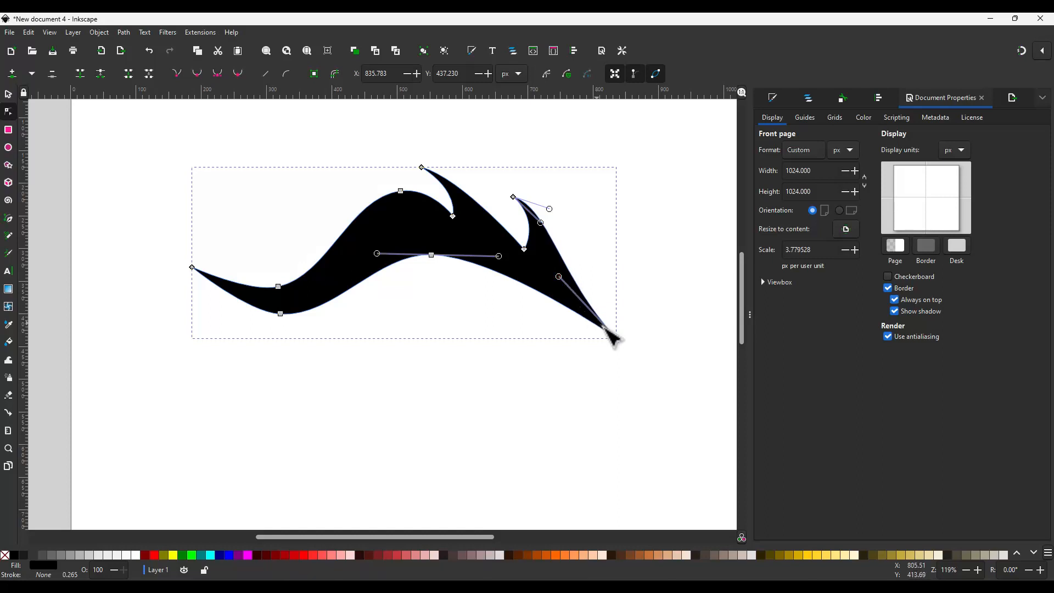
left_click_drag(616, 338, 520, 301)
Draw a circle about 195 px in diameter beneath the black shape's crest and convert it to a path
scroll(513, 349, "down", 1, "ctrl")
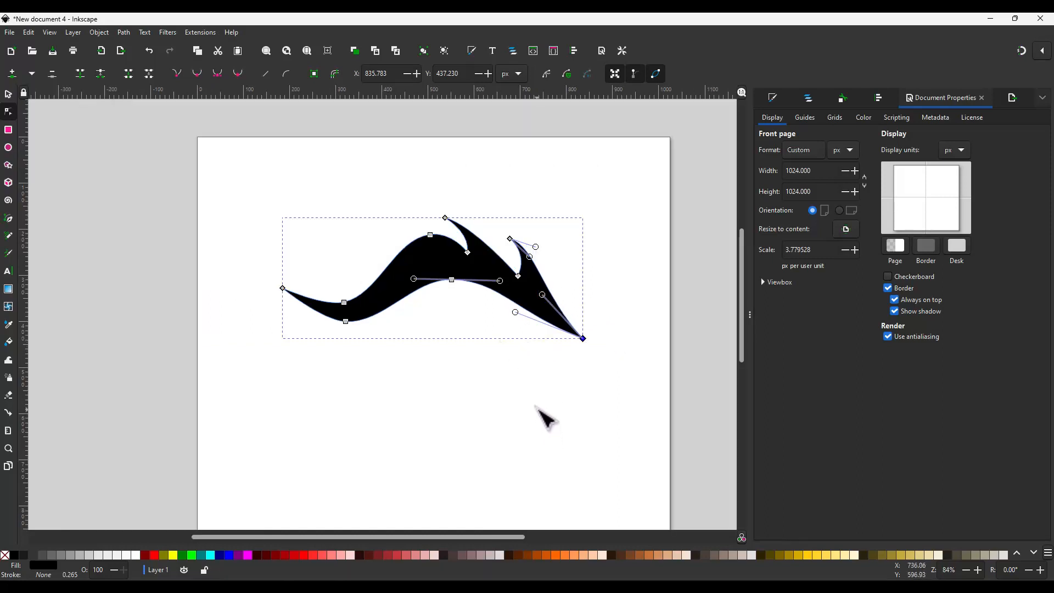
scroll(539, 416, "down", 2)
key("e")
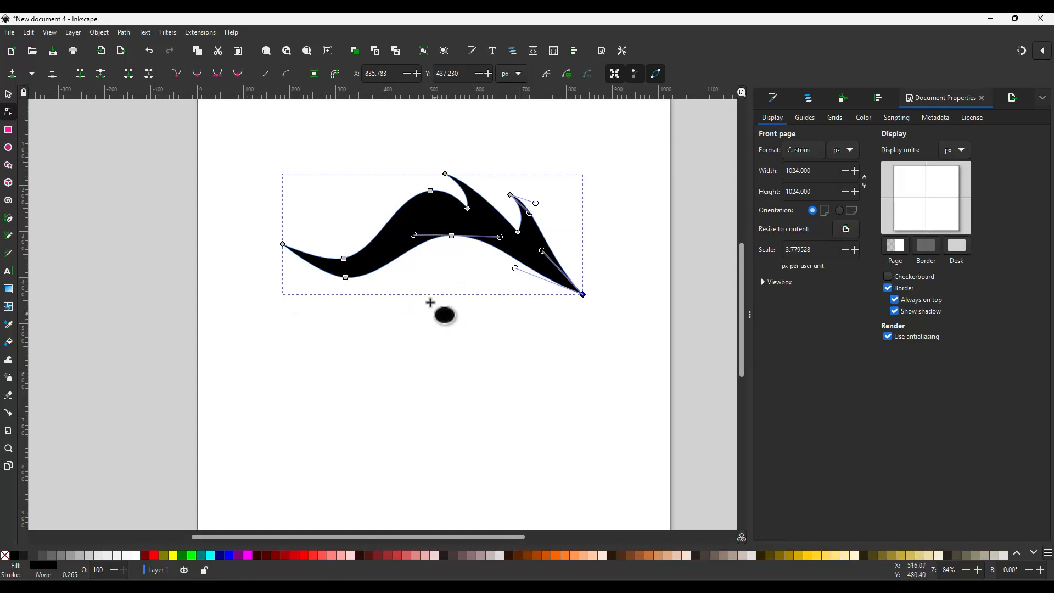
left_click_drag(428, 278, 474, 326)
key("s")
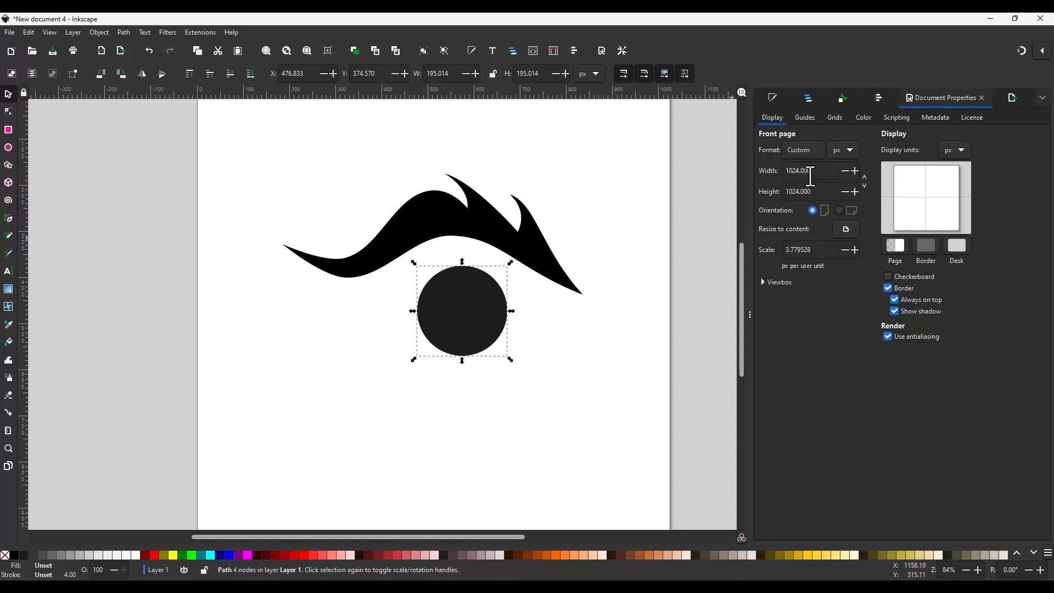
Give the circle a flat black fill with alpha 100 and no stroke
key("ctrl+shift+f")
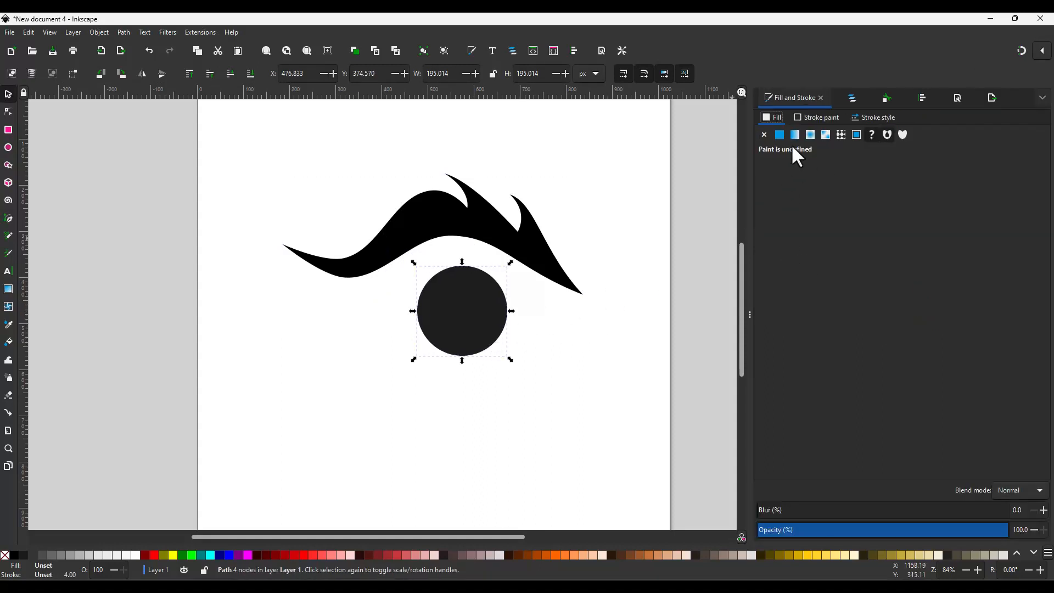
left_click(779, 134)
left_click(808, 116)
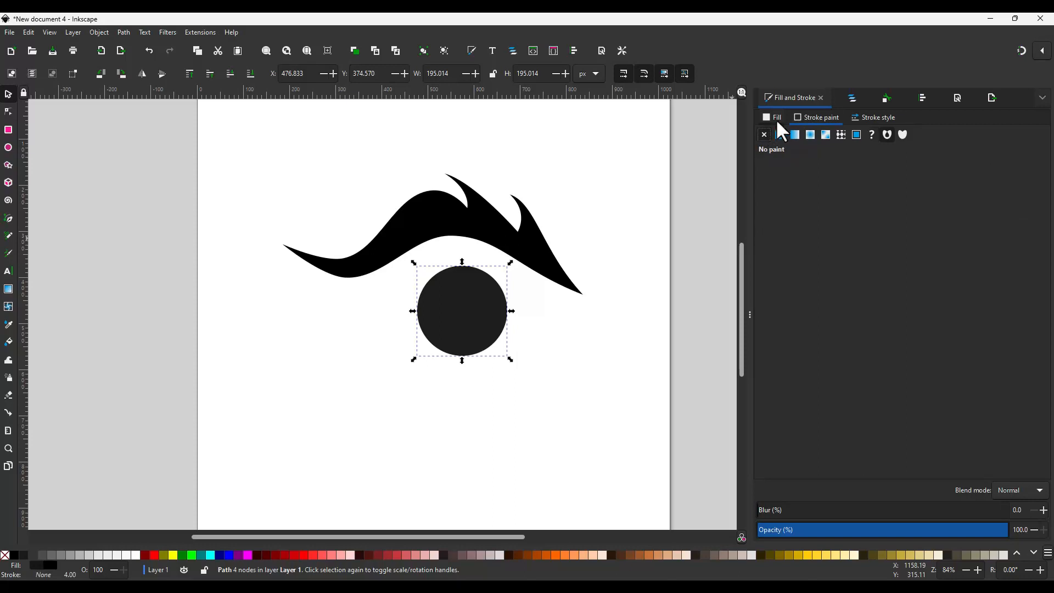
left_click(774, 118)
left_click_drag(855, 249, 1032, 252)
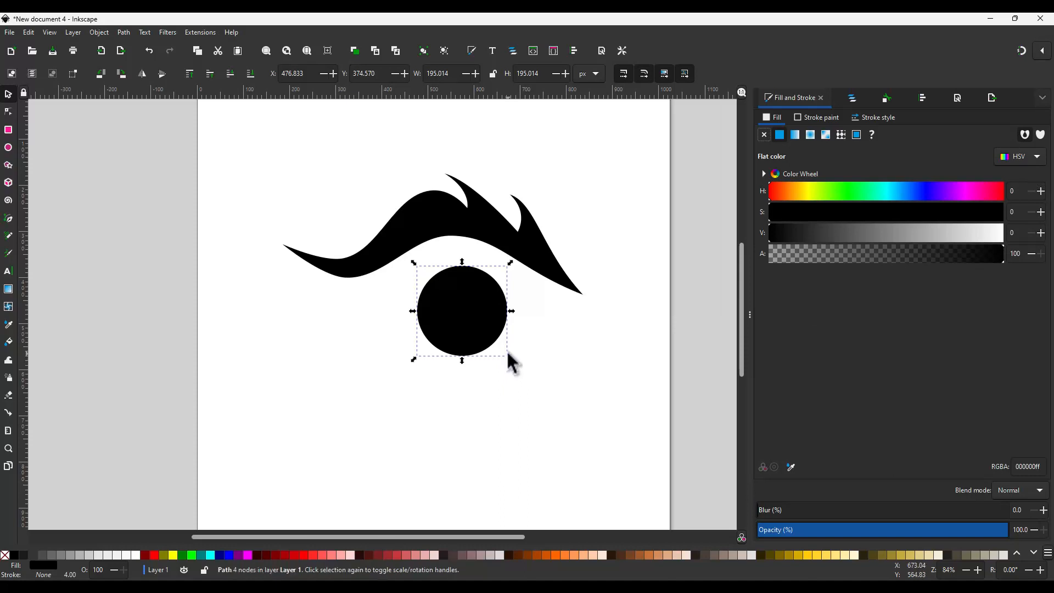
Duplicate the circle, scale the copy about its centre to about 174 px, and fill it yellow with HSV 63, 63, 96
left_click_drag(510, 358, 513, 350)
left_click_drag(906, 225, 995, 233)
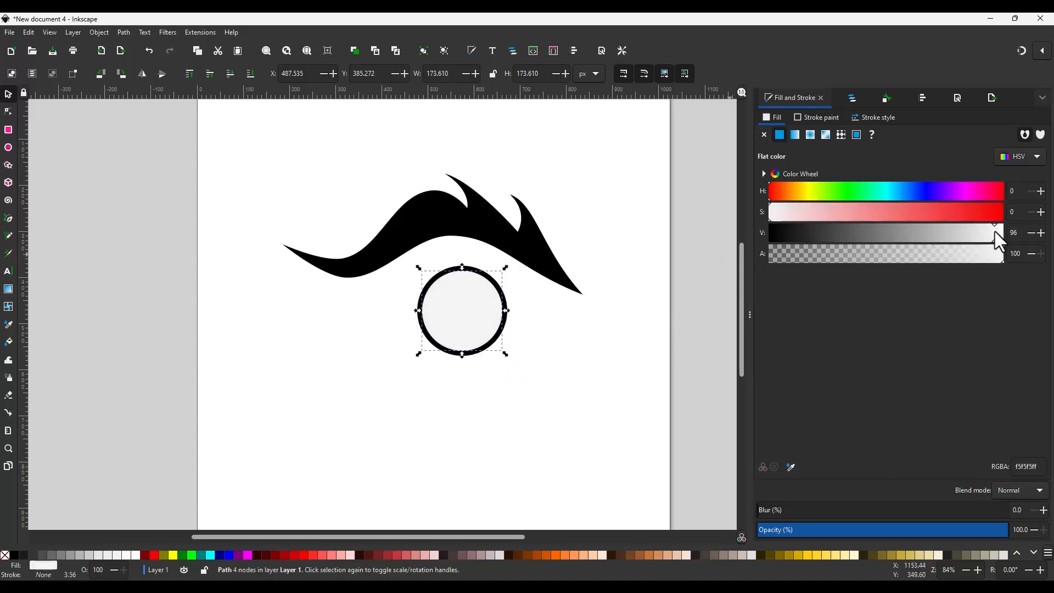
left_click_drag(794, 187, 809, 188)
left_click_drag(933, 213, 964, 213)
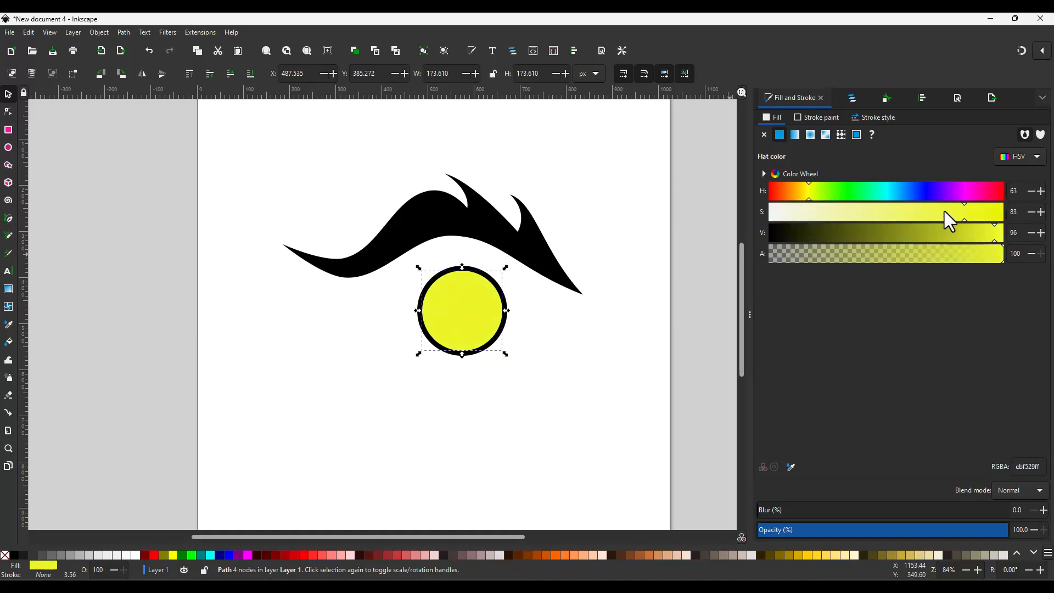
Enlarge the yellow circle about its centre to about 181 px so the black rim is thinner
scroll(464, 316, "up", 3)
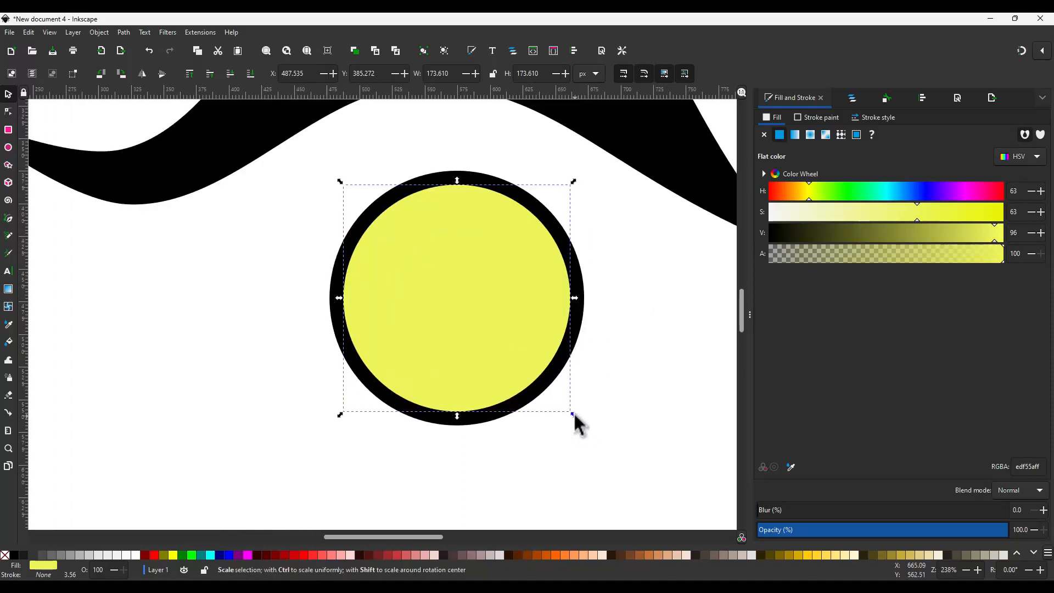
left_click_drag(574, 415, 585, 431)
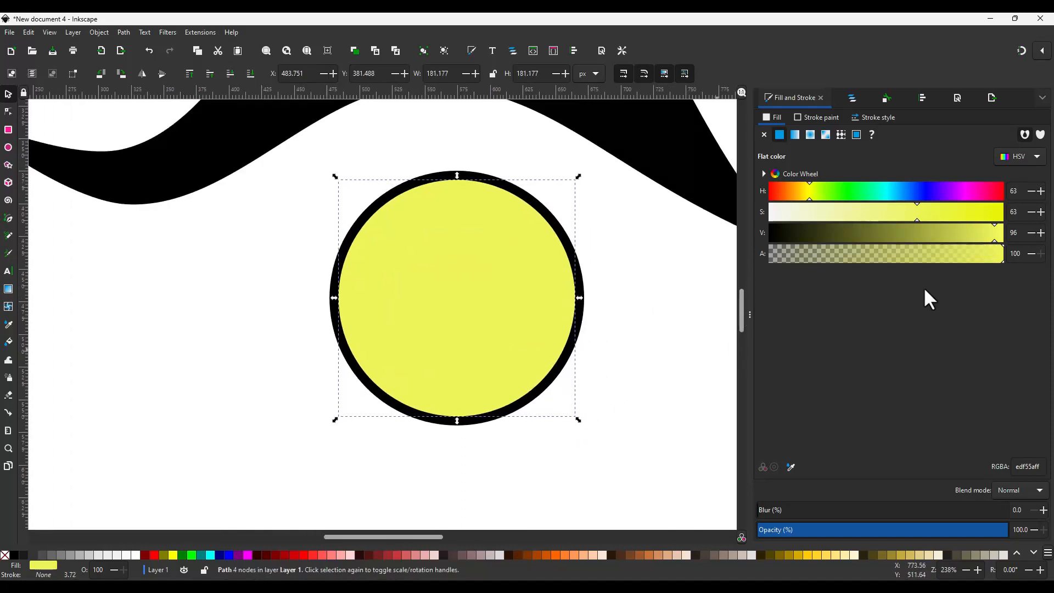
Set the yellow circle's alpha to 79 and layer progressively smaller concentric copies down to about 153 px
left_click_drag(984, 256, 956, 254)
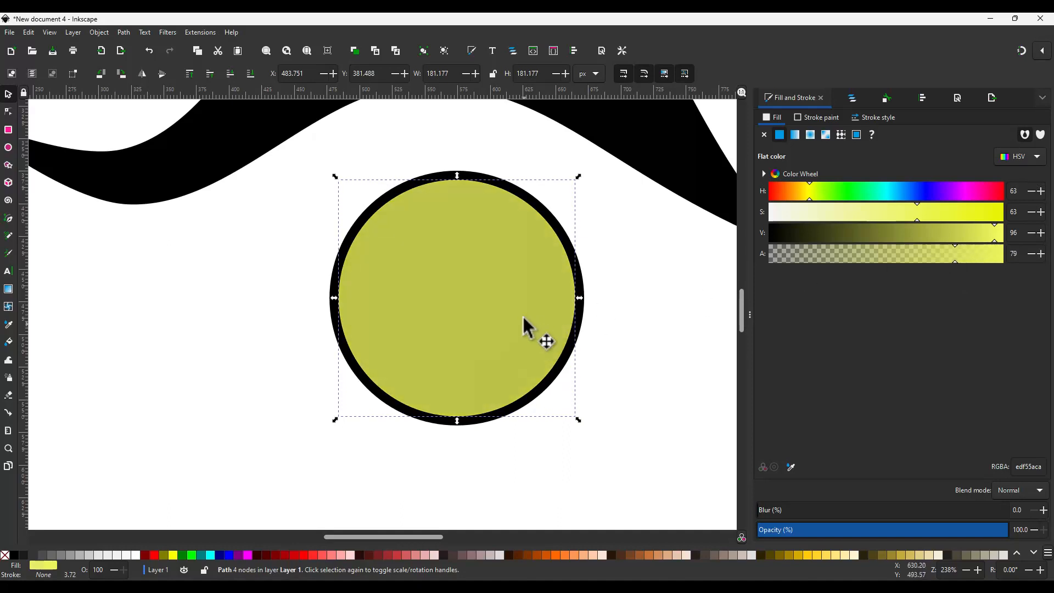
left_click_drag(578, 421, 559, 402)
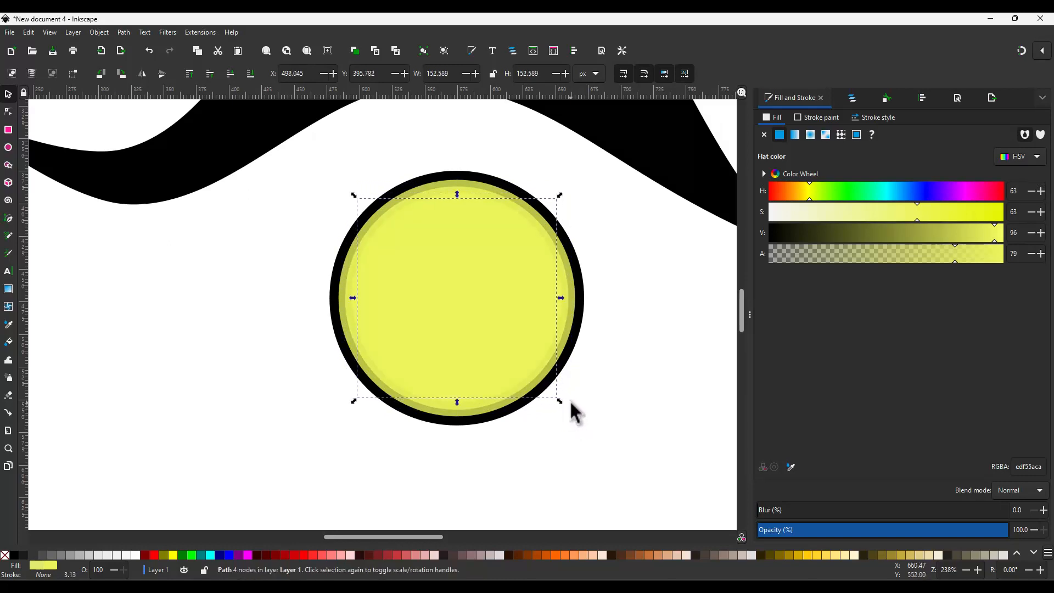
Lighten the innermost yellow circle to HSV 63, 41, 92, keeping alpha at 79
left_click_drag(991, 232, 985, 232)
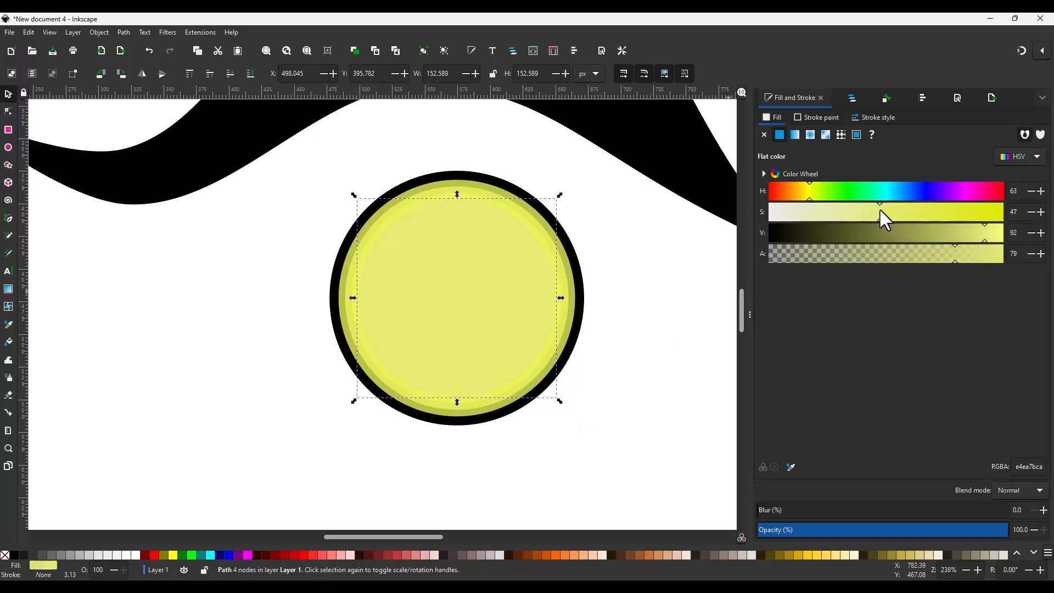
left_click_drag(871, 209, 866, 209)
left_click(597, 279)
left_click(503, 291)
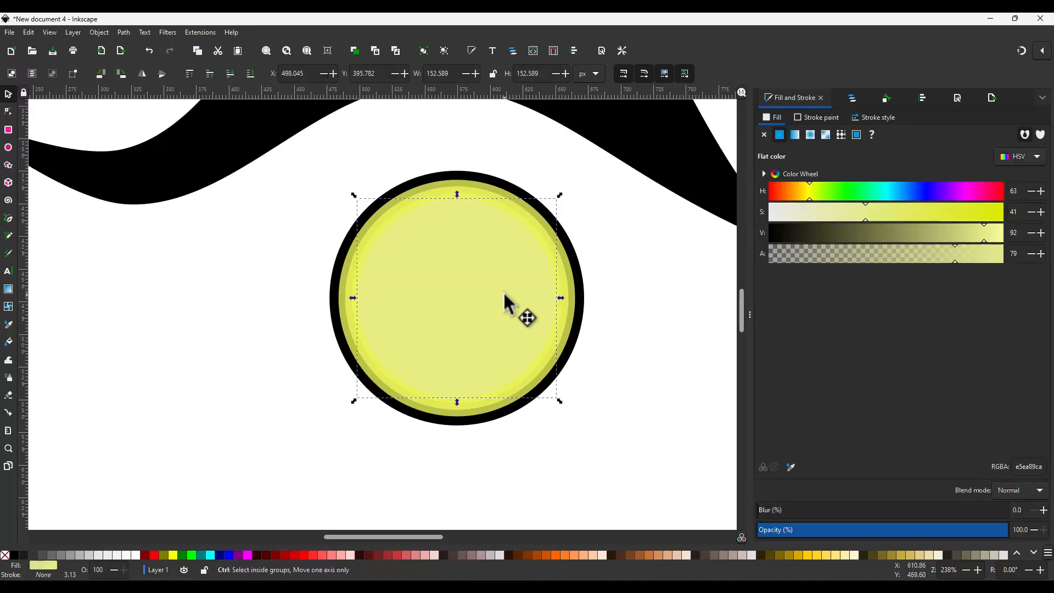
Duplicate the innermost circle, scale the copy about its centre to about 110 px, and fill it red with HSV 0, 94, 92 and alpha 100
left_click_drag(560, 400, 532, 373)
left_click_drag(800, 197, 768, 188)
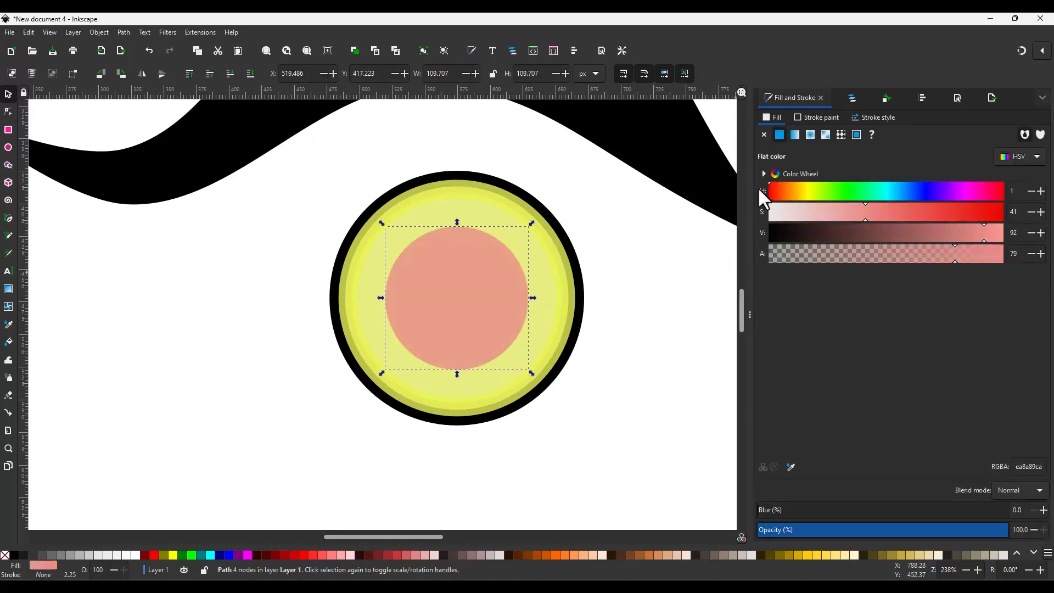
left_click_drag(928, 213, 990, 215)
left_click_drag(976, 252, 1031, 255)
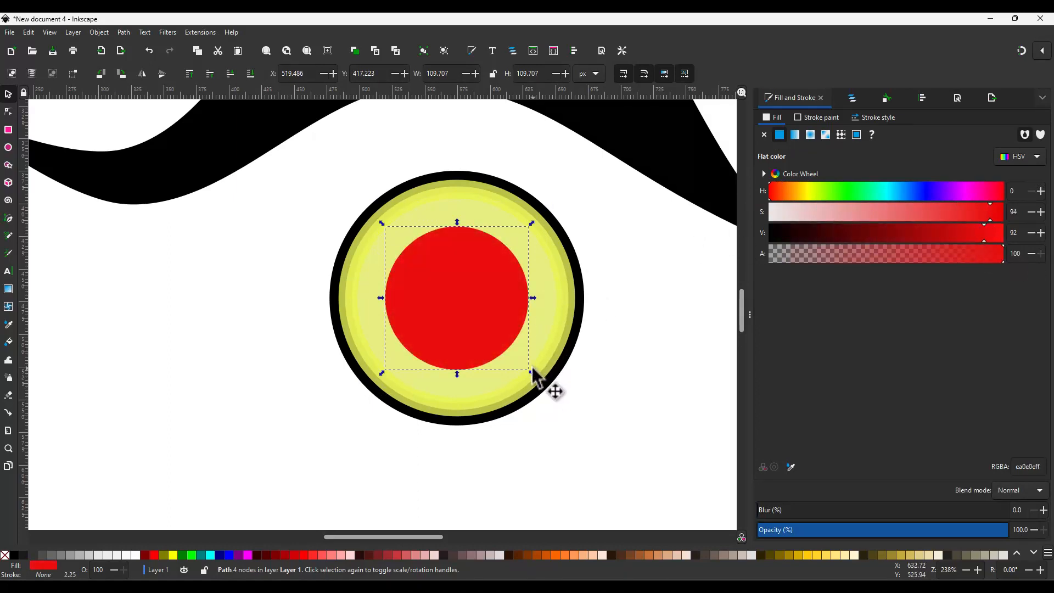
Shrink the red circle slightly and add a concentric black copy about 84 px in diameter as the pupil
left_click_drag(532, 373, 519, 361)
left_click(780, 229)
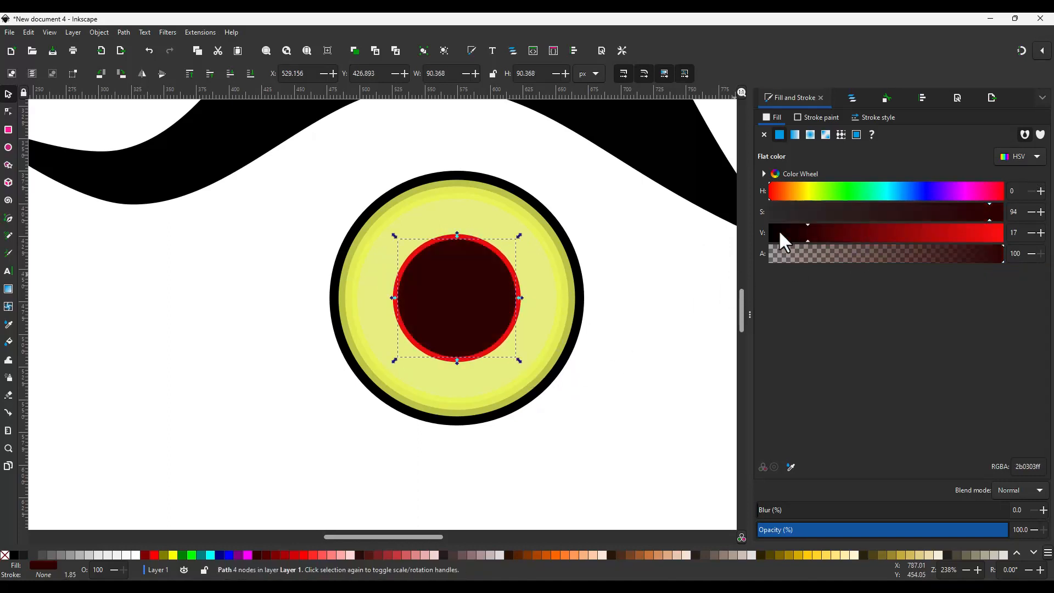
left_click(632, 324)
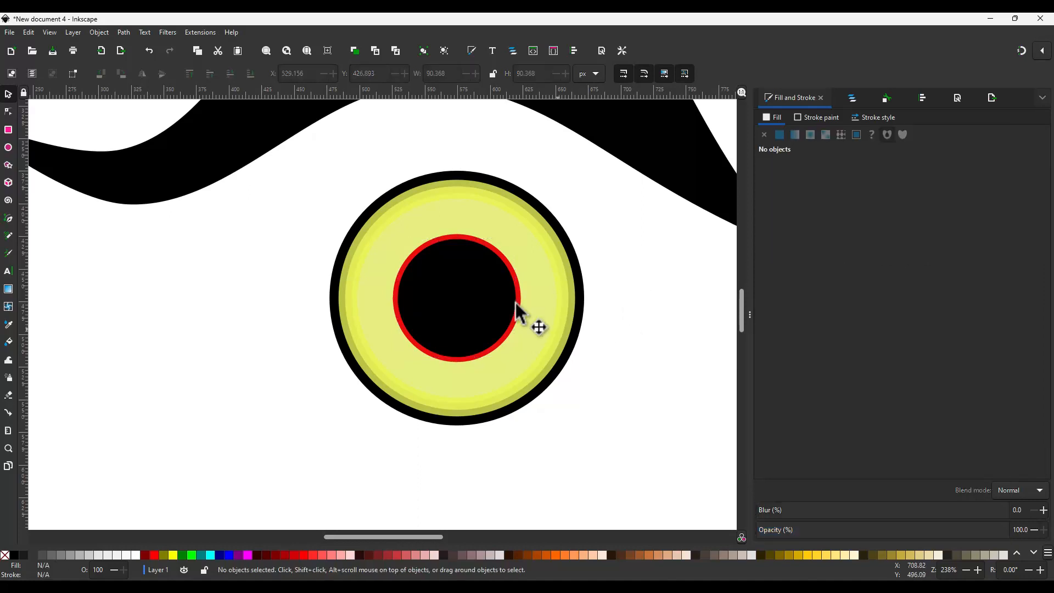
left_click(486, 298)
scroll(489, 321, "up", 1)
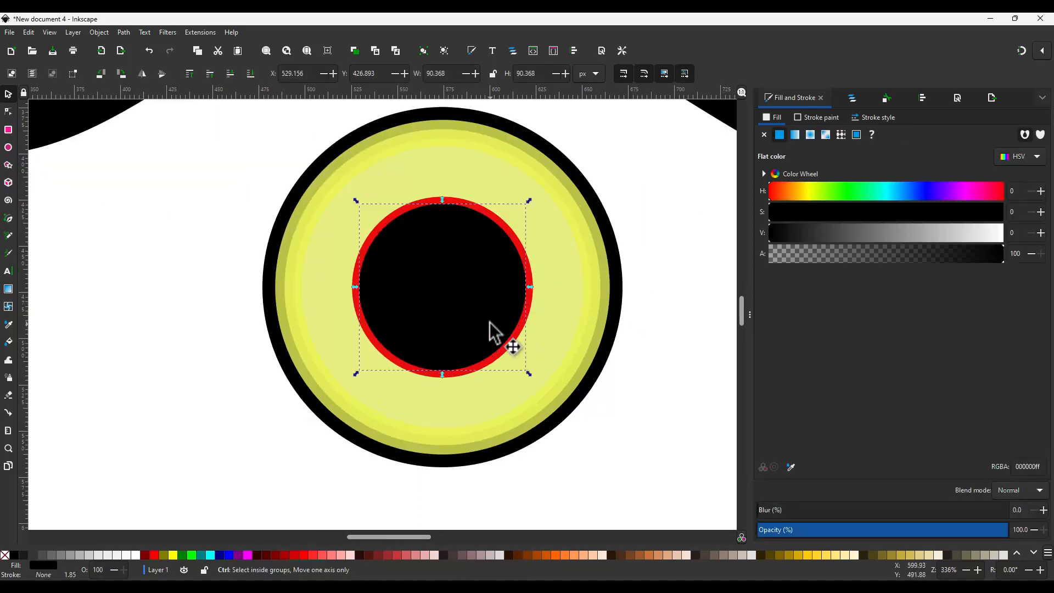
left_click_drag(529, 373, 524, 368)
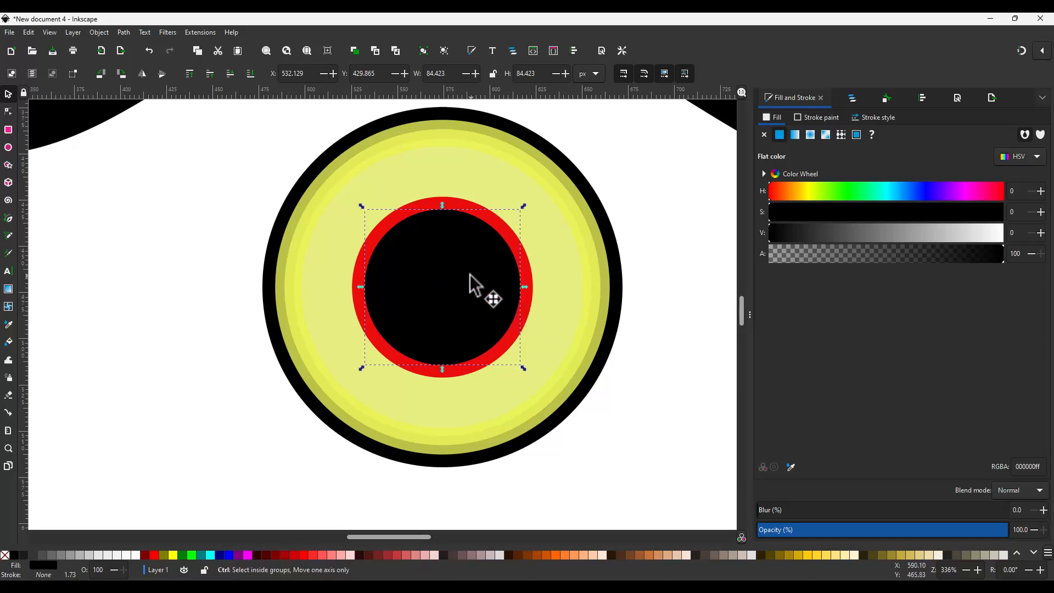
Duplicate the pupil and reshape the copy into a tilted oval about 25 by 23 px on the iris's upper-left part
left_click_drag(455, 286, 376, 209)
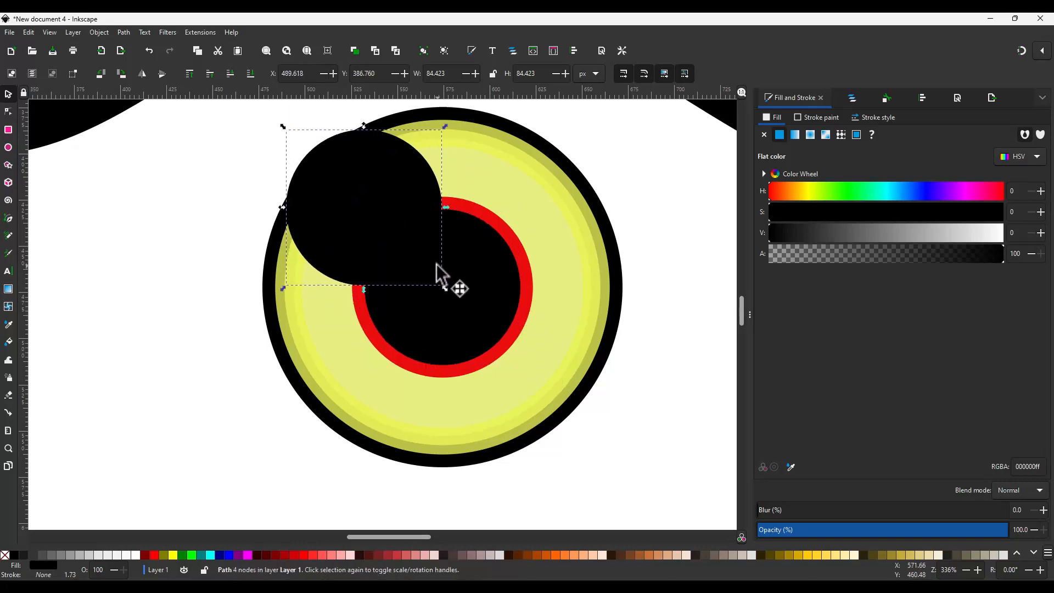
key("n")
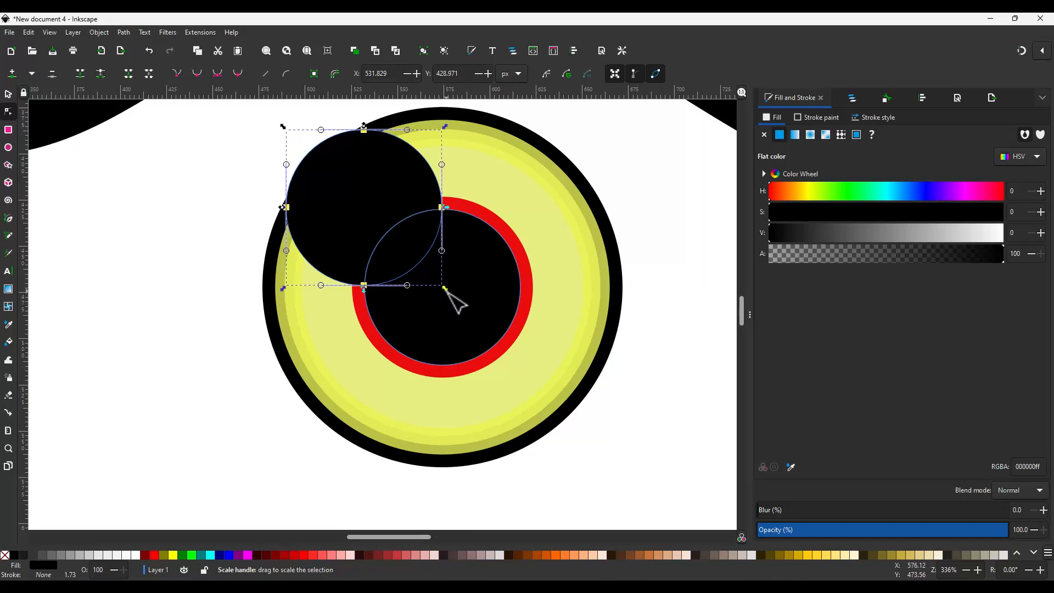
left_click_drag(446, 290, 375, 227)
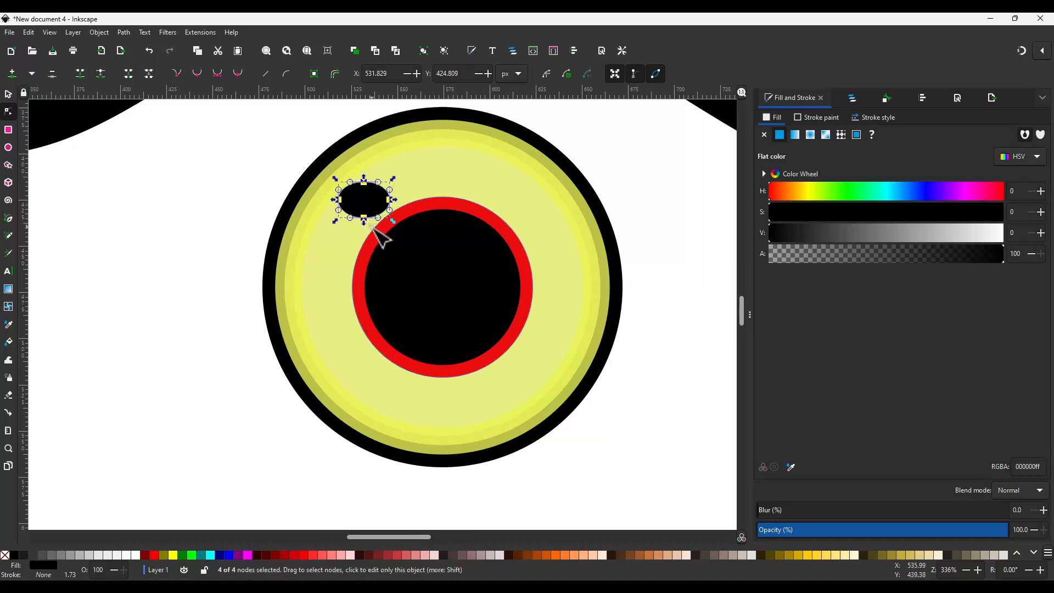
key("s")
left_click(363, 200)
left_click_drag(341, 231, 360, 232)
Make the oval a white highlight with alpha 55 nearer the iris's left edge, and place an oppositely tilted copy on its upper-right part
left_click_drag(905, 225, 1014, 232)
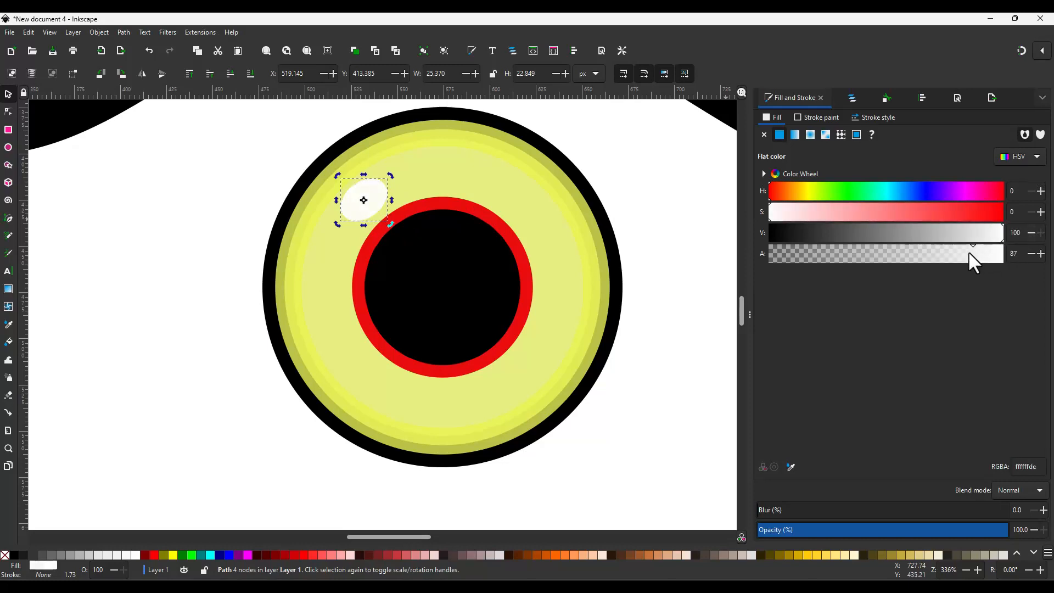
left_click_drag(376, 210, 350, 210)
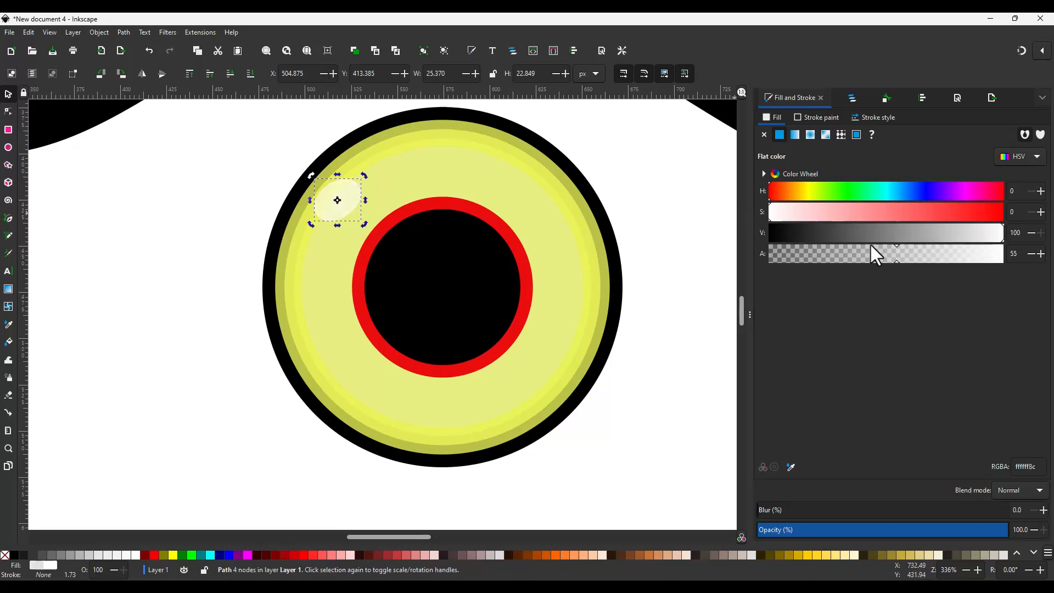
key("ctrl+d")
left_click_drag(343, 209, 474, 147)
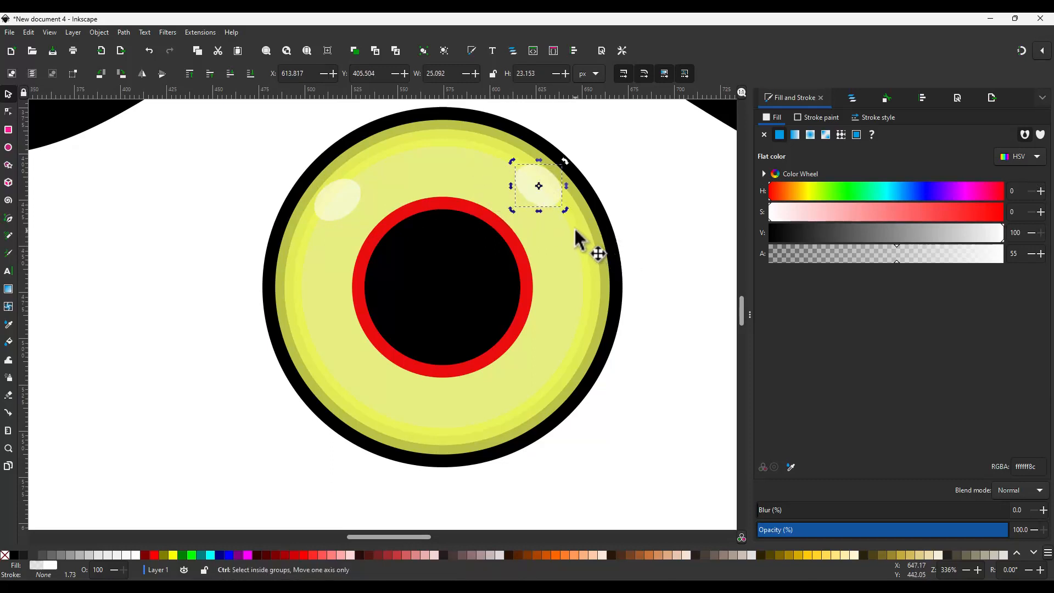
From a pupil copy, make a white highlight about 20 px wide with alpha 83 at its upper-left edge, plus an 8 px copy at the lower-right
left_click(430, 262)
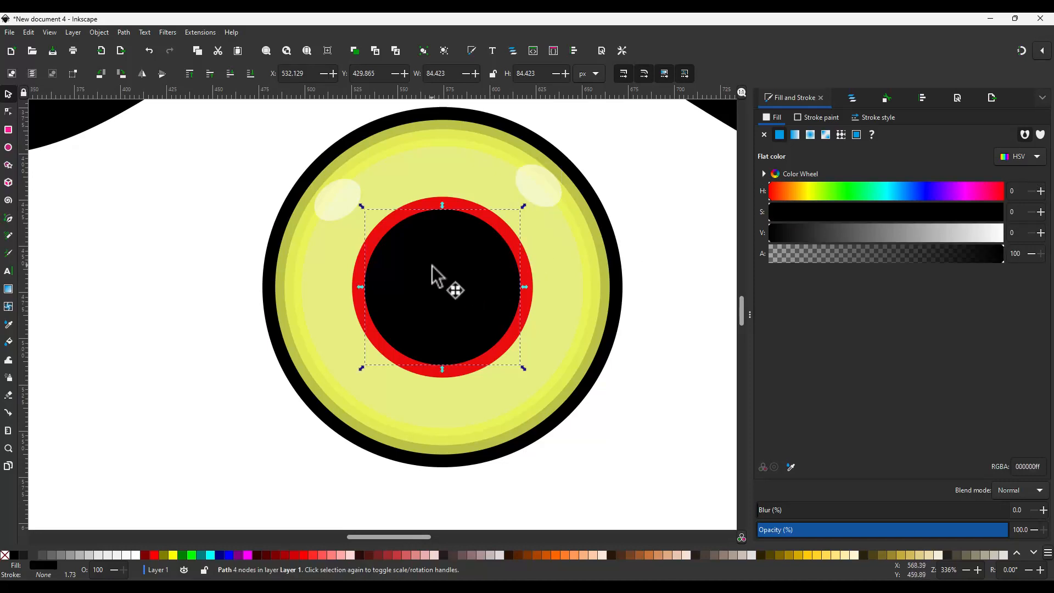
left_click_drag(945, 237, 1004, 234)
left_click_drag(523, 366, 391, 250)
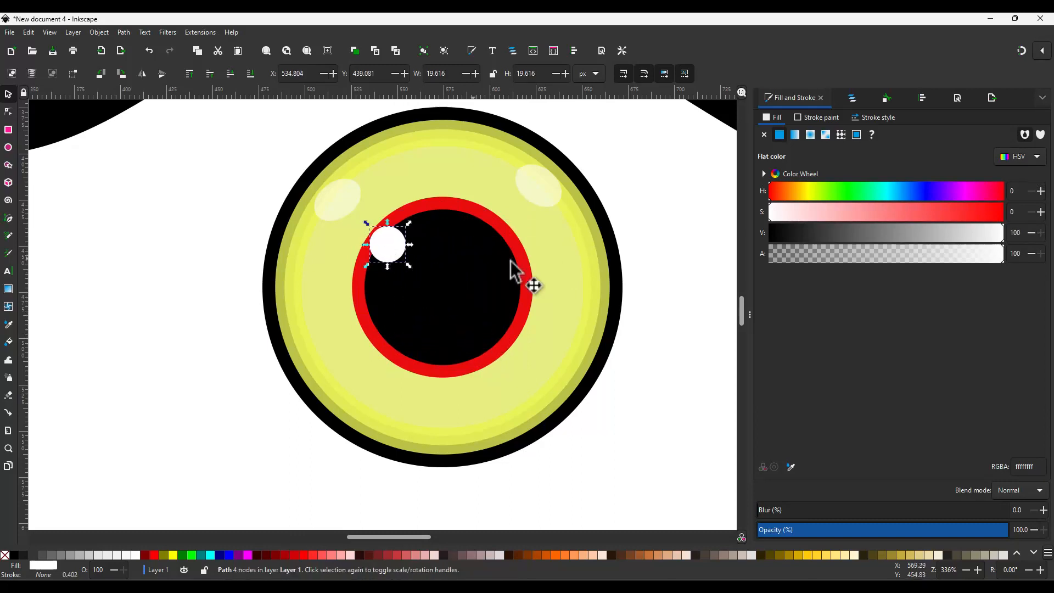
left_click_drag(994, 255, 965, 253)
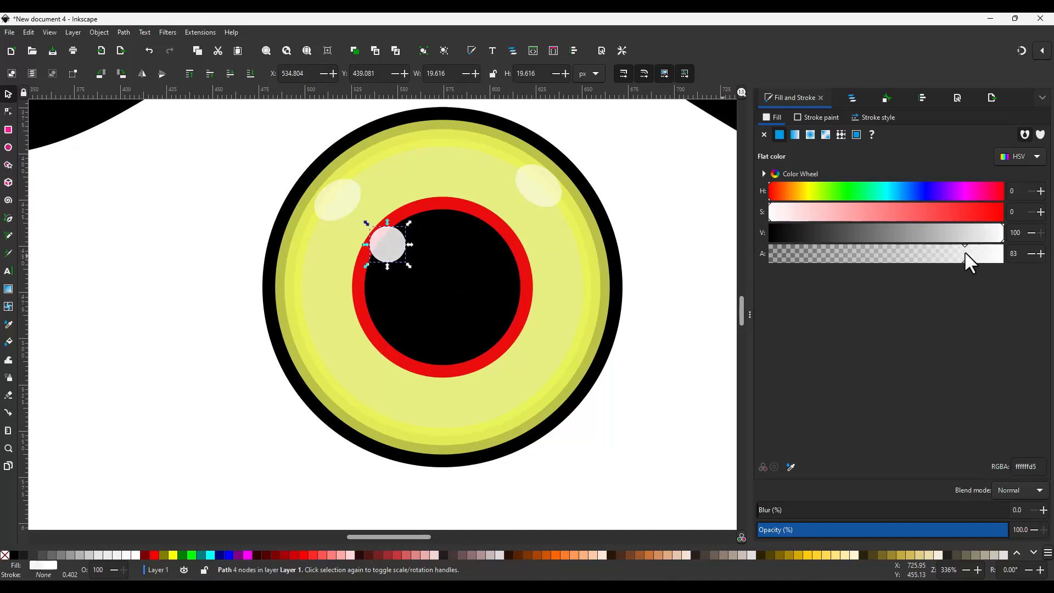
key("ctrl+d")
left_click_drag(393, 248, 501, 349)
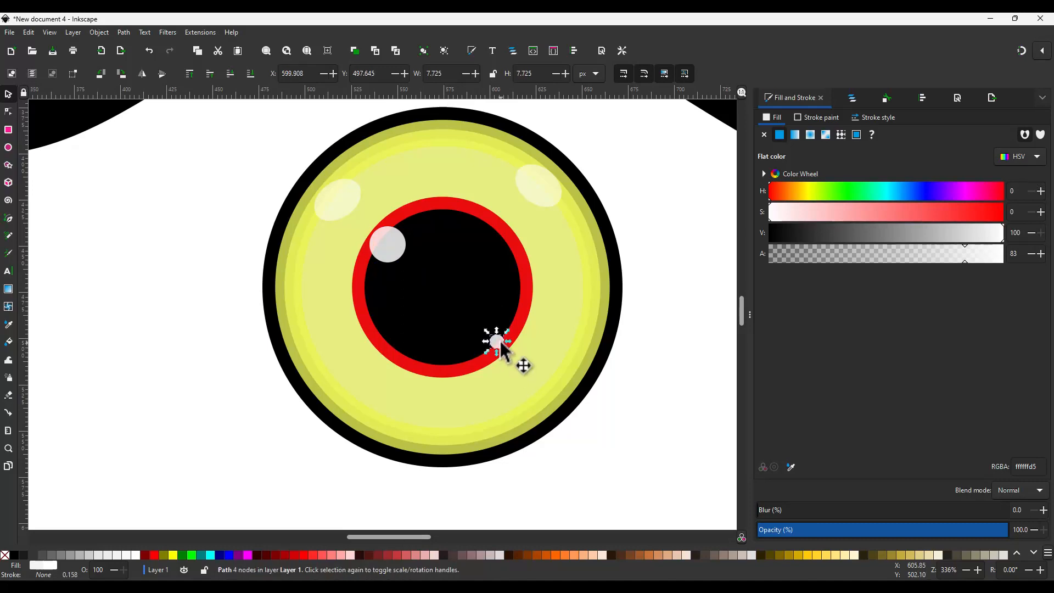
Group all the iris circles, the pupil and the highlights into one object, leaving out the black lid shape
scroll(477, 357, "down", 1)
scroll(483, 348, "down", 3)
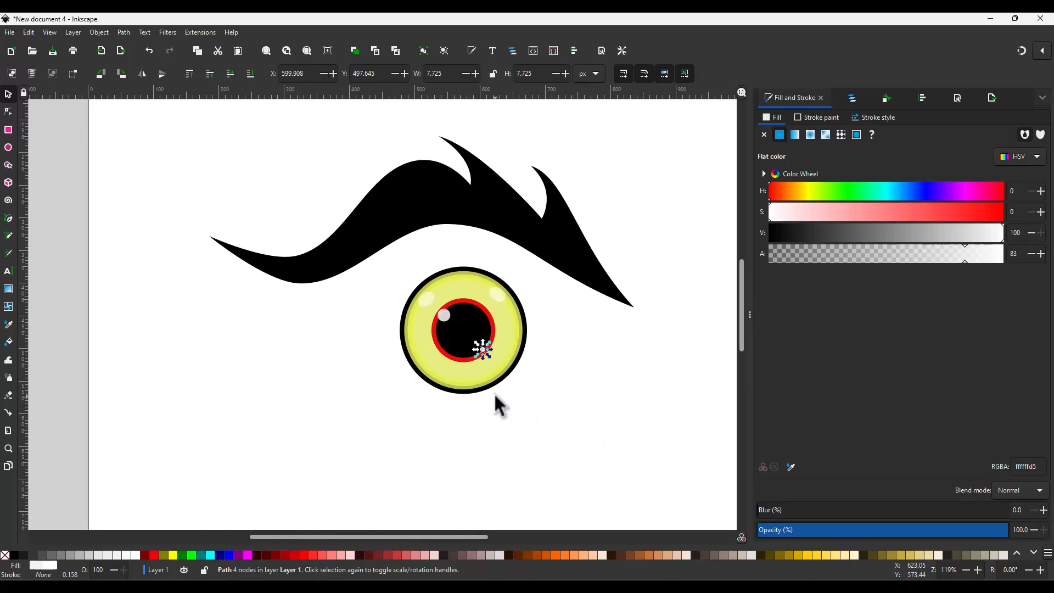
scroll(494, 400, "up", 2)
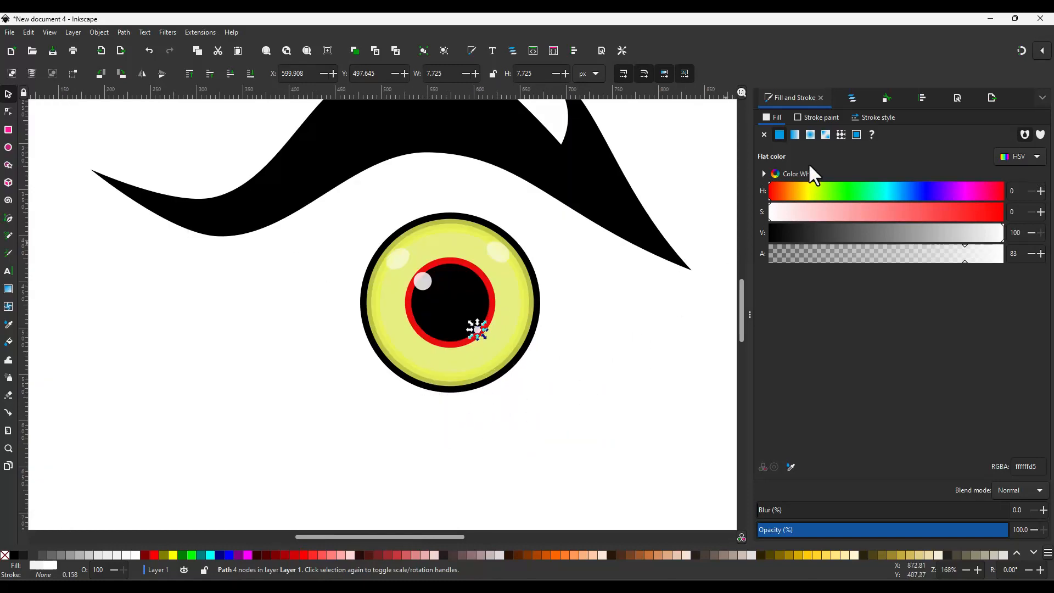
left_click(852, 98)
mouse_move(581, 444)
left_mouse_down()
mouse_move(384, 299)
mouse_move(315, 189)
left_mouse_up()
key("ctrl+g")
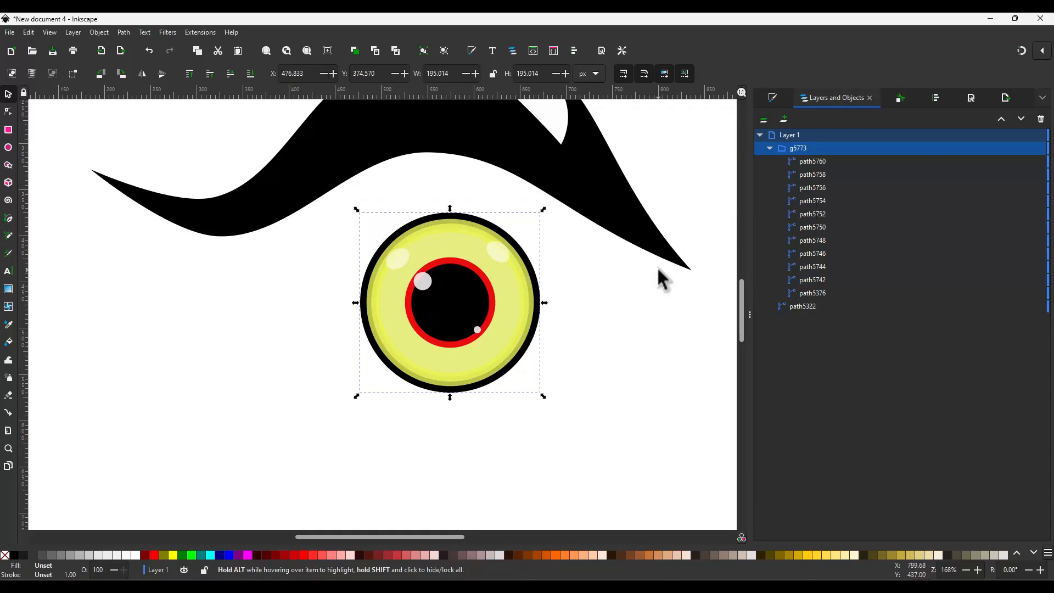
left_click(420, 449)
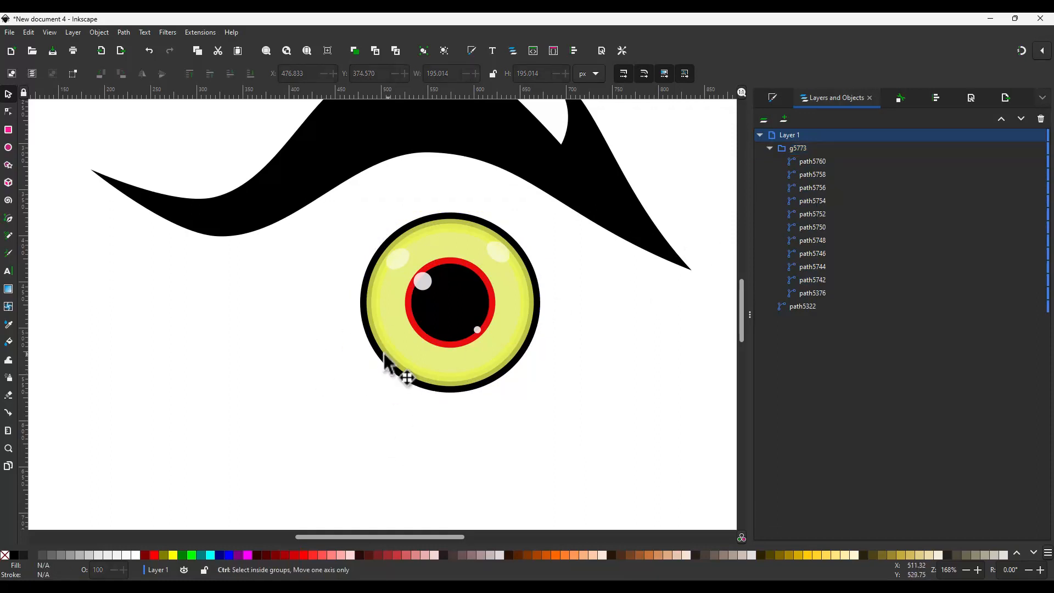
scroll(387, 356, "up", 1)
left_click(391, 336)
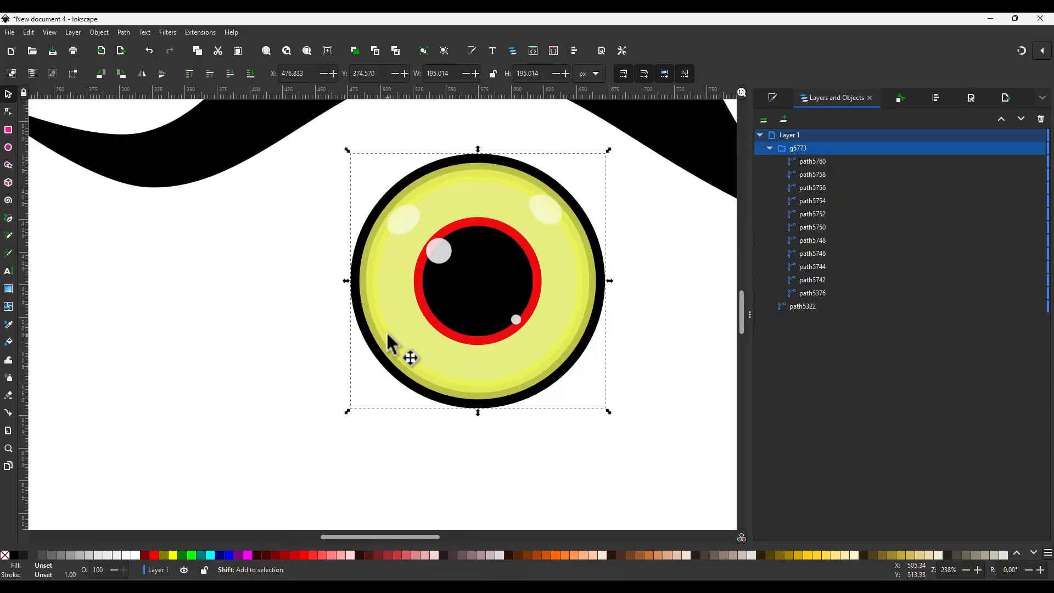
key("Escape")
left_click(812, 161)
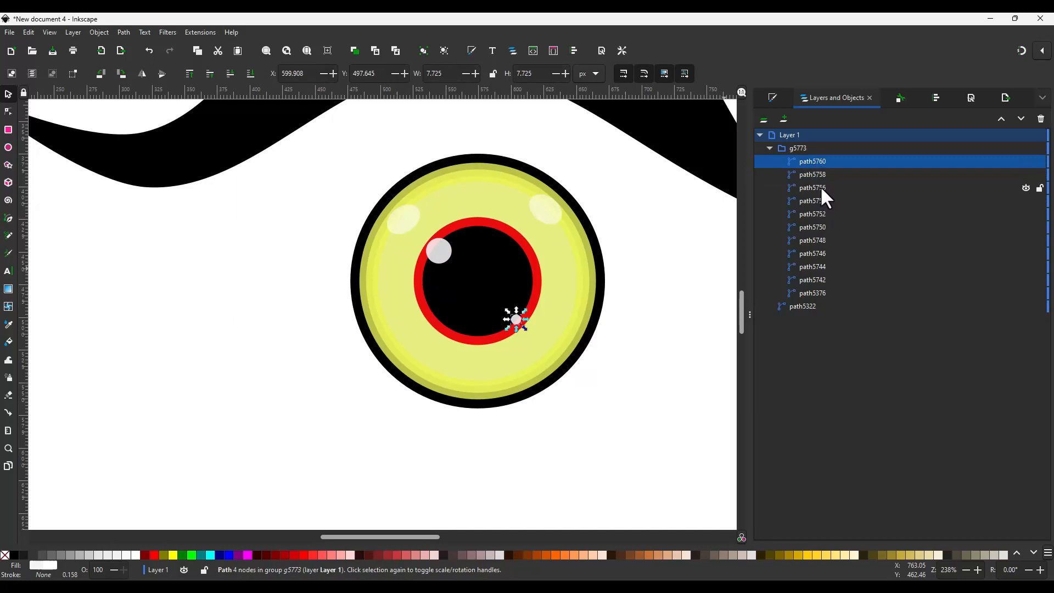
left_click(820, 186, "ctrl")
left_click(818, 171, "ctrl")
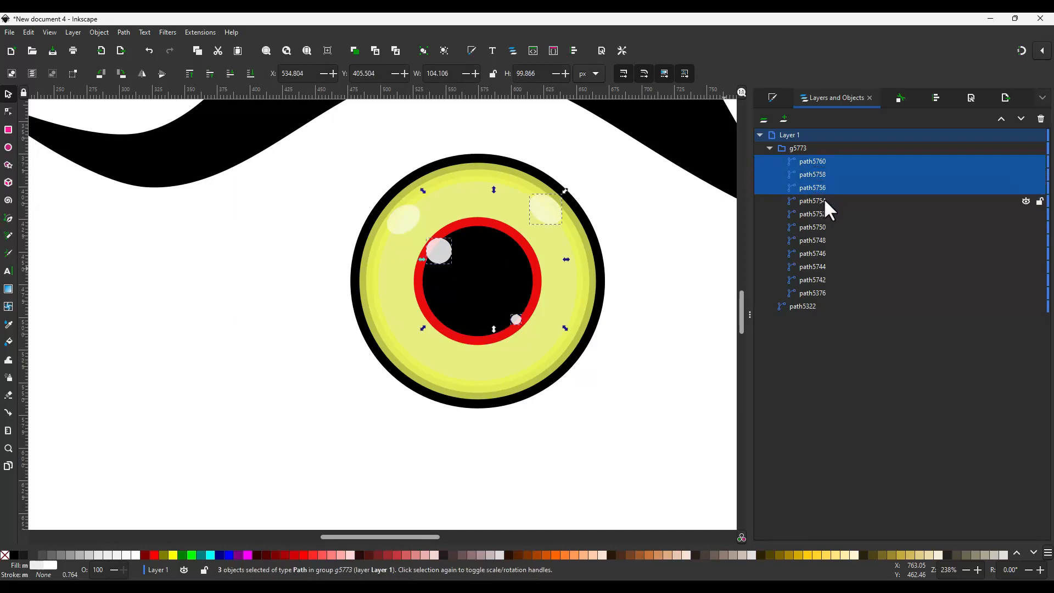
left_click(825, 201, "ctrl")
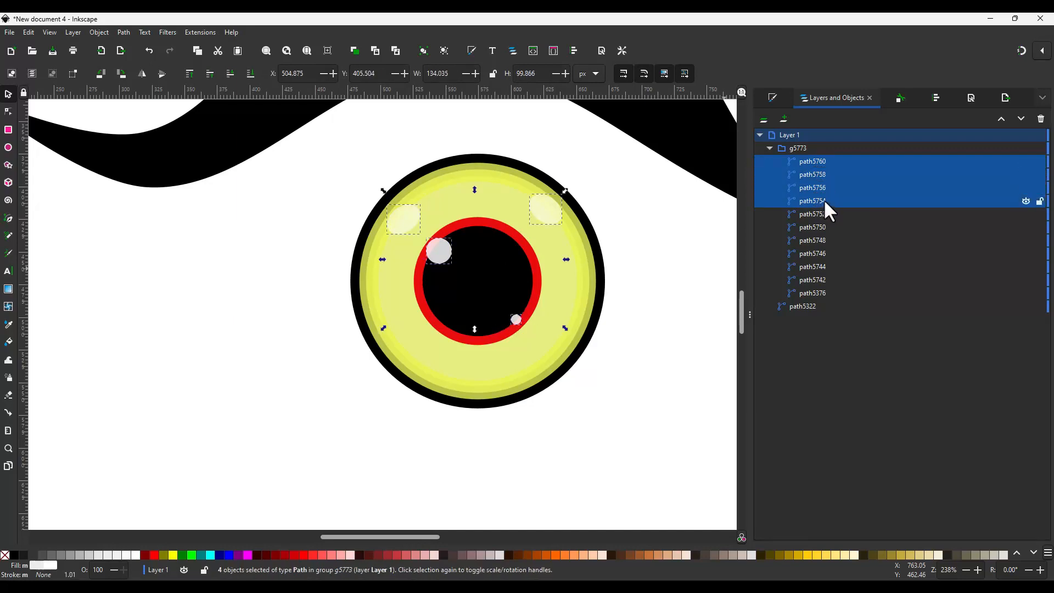
Select the black rim circle and the three largest yellow circles inside the eye group
left_click(818, 293)
left_click(821, 279, "ctrl")
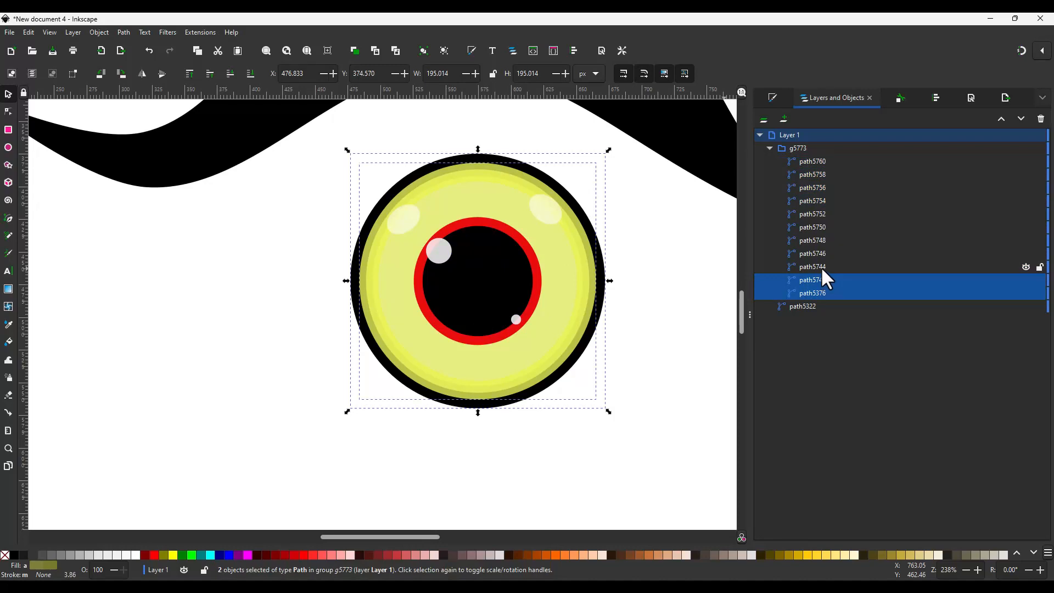
left_click(821, 266, "ctrl")
left_click(820, 255, "ctrl")
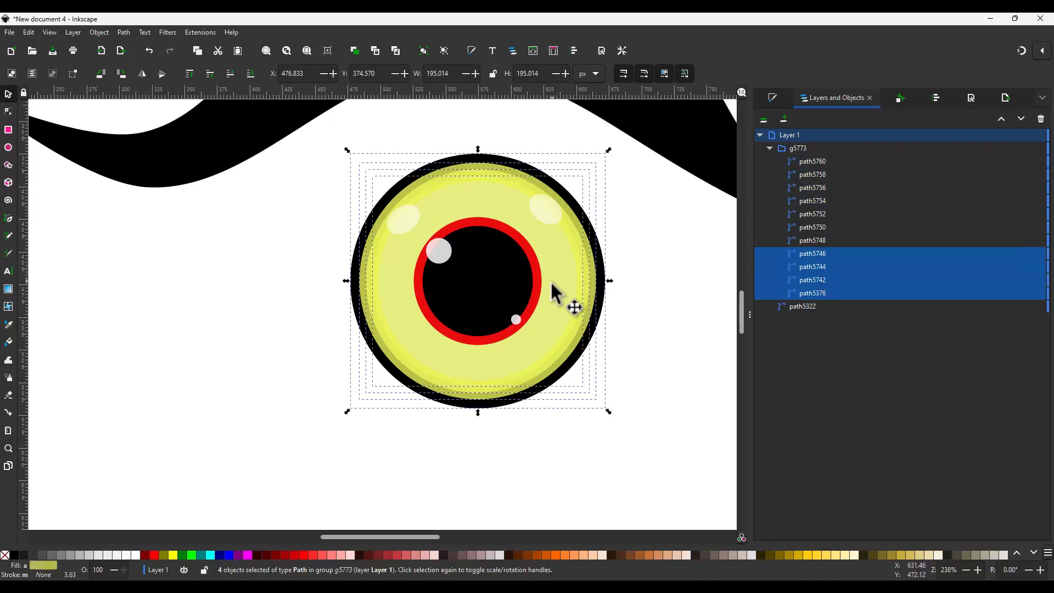
key("n")
left_click_drag(401, 434, 290, 225)
left_click_drag(364, 281, 364, 274)
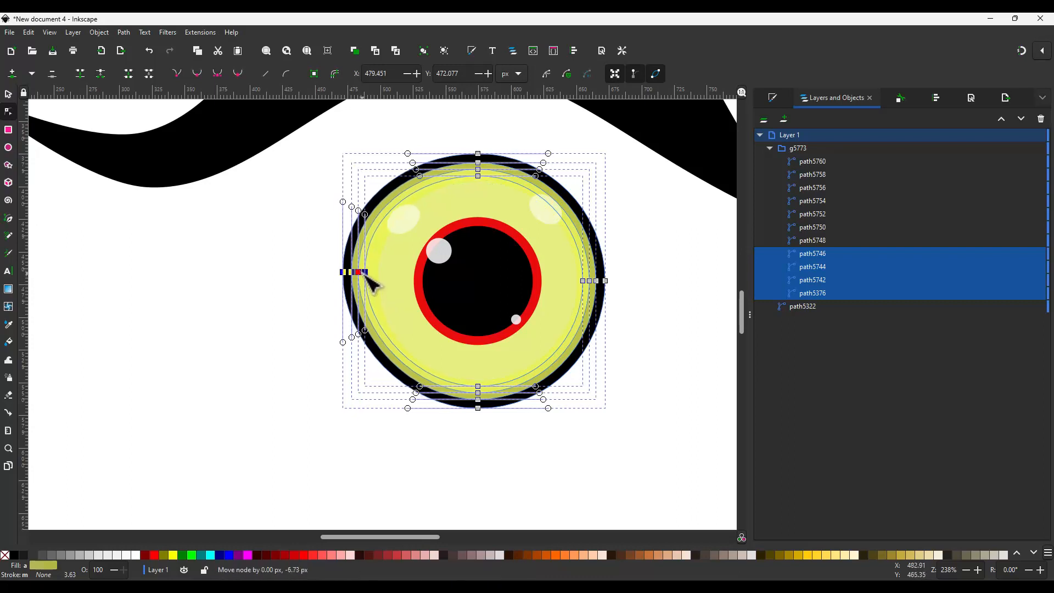
key("ctrl+z")
key("ctrl+z")
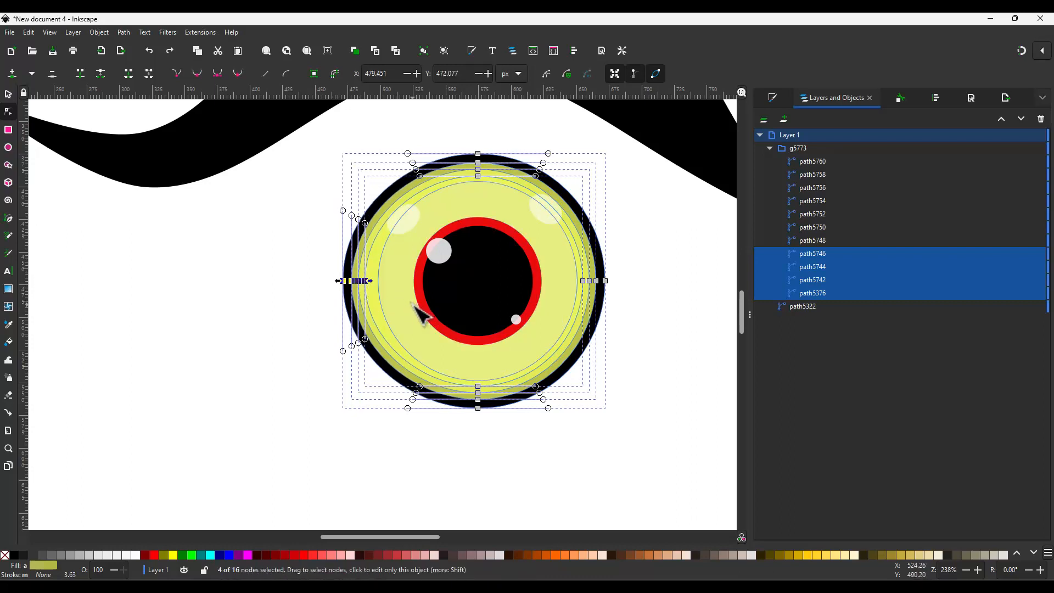
Add the fourth-largest yellow circle to the selection and shift the five circles' left-side nodes slightly outward and upward
left_click(822, 239, "shift")
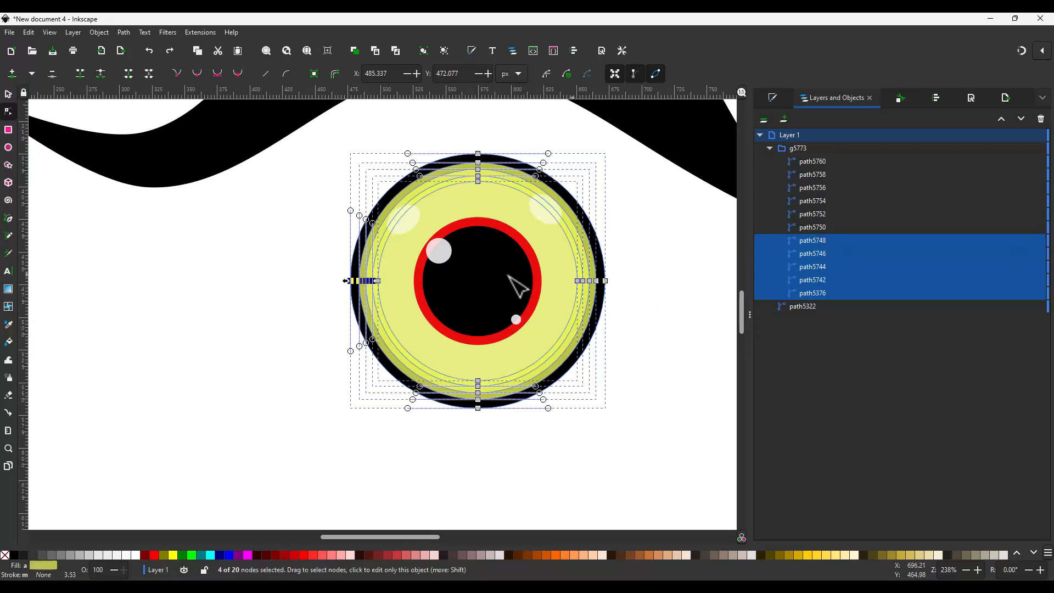
left_click_drag(307, 256, 366, 277)
left_click_drag(496, 431, 464, 356)
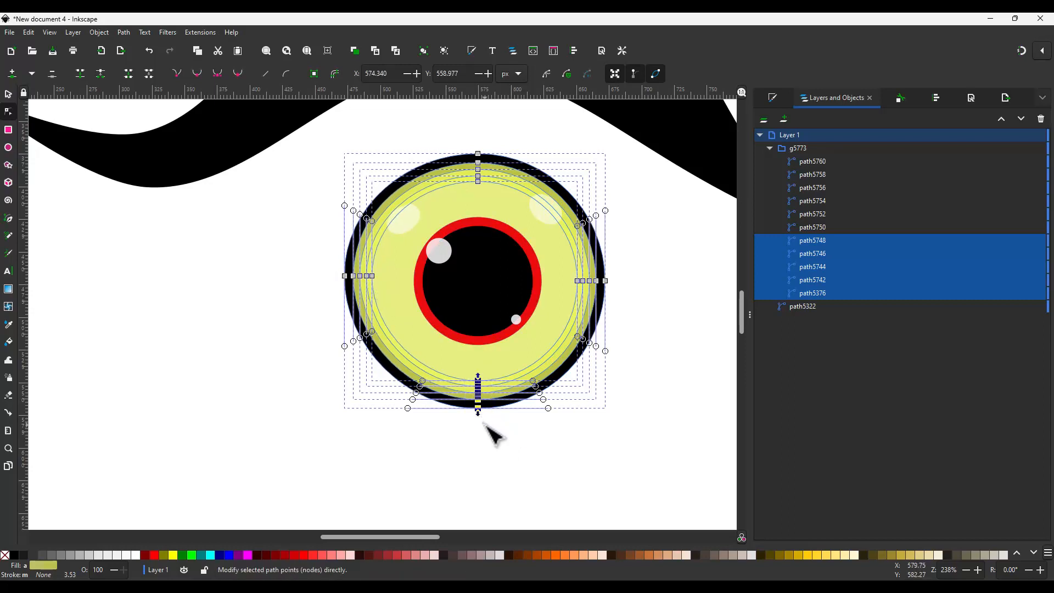
Try to flatten the black rim and four yellow circles slightly from below, and undo it
key("ctrl+a")
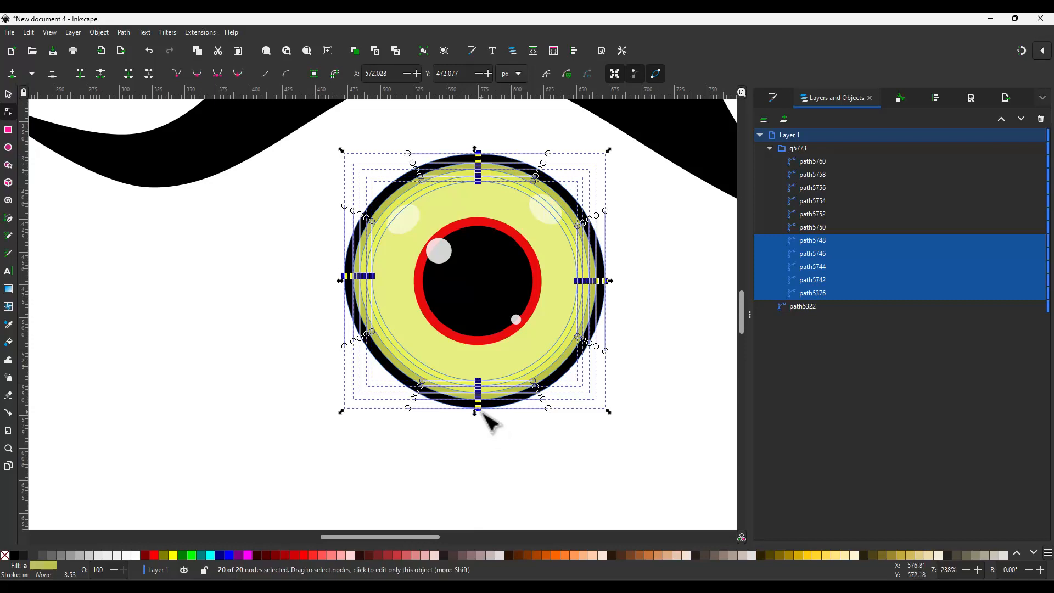
left_click_drag(482, 416, 482, 411)
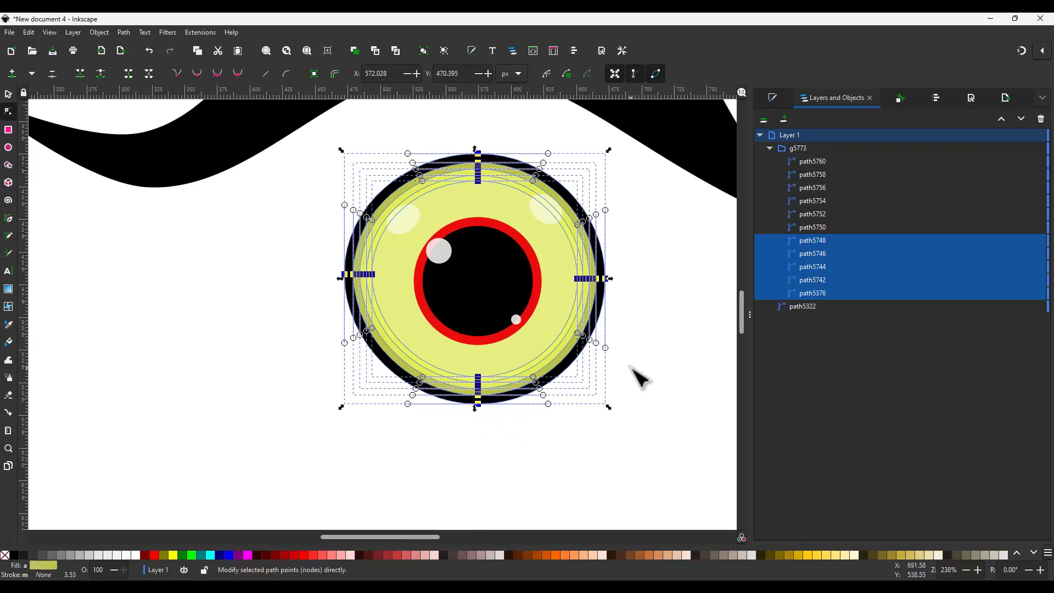
key("ctrl+z")
Try to flatten all shapes in the eye group from below, including the pupil and highlights
left_click(821, 294)
left_click(819, 160, "shift")
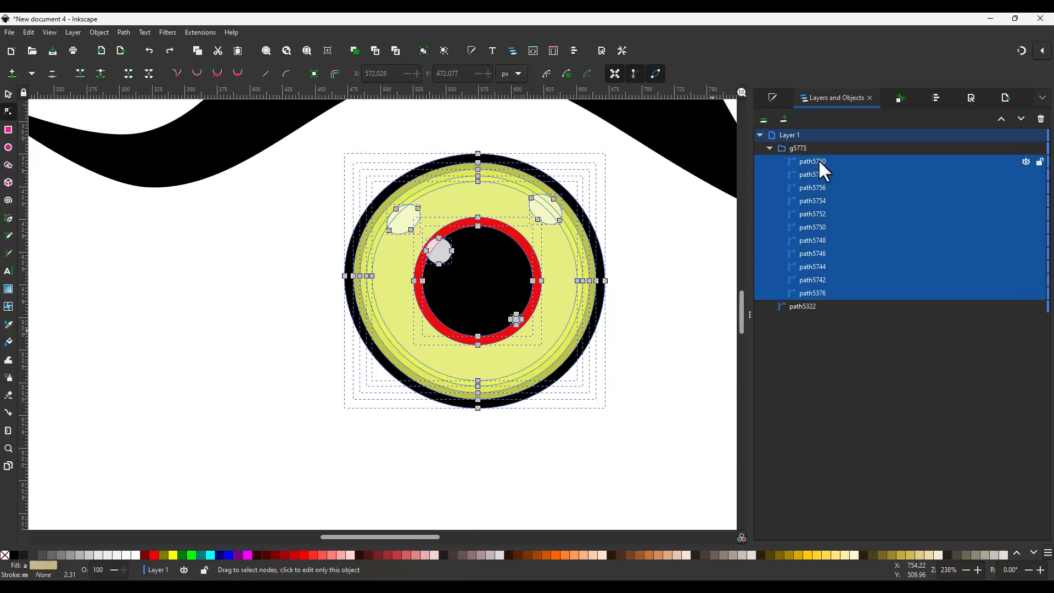
key("ctrl+a")
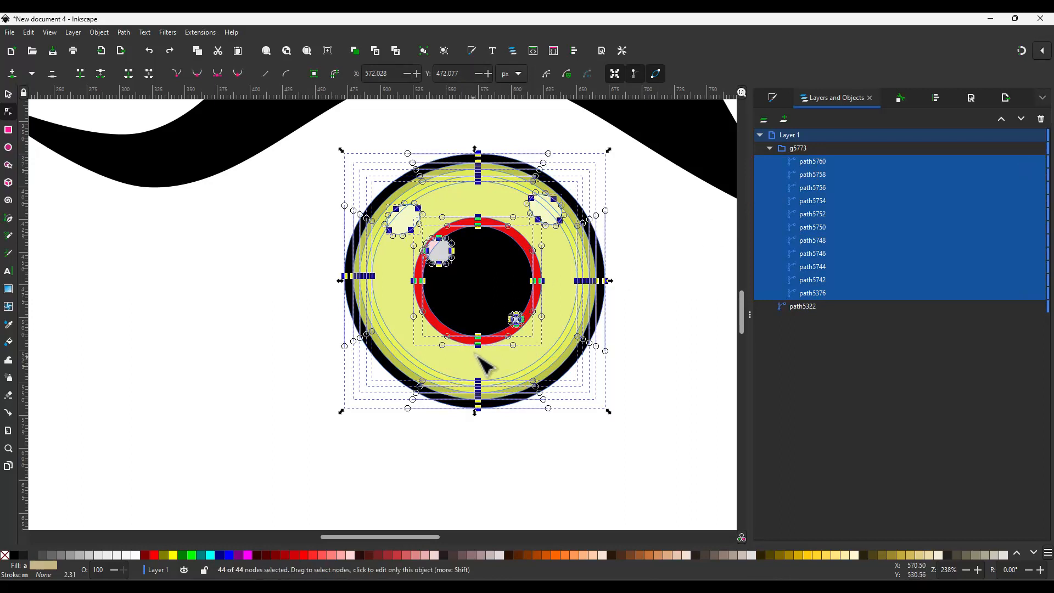
left_click_drag(476, 413, 474, 403)
Try raising the left-side nodes of the rim and yellow circles, and undo this reshaping together with the flattening
left_click_drag(312, 252, 407, 309)
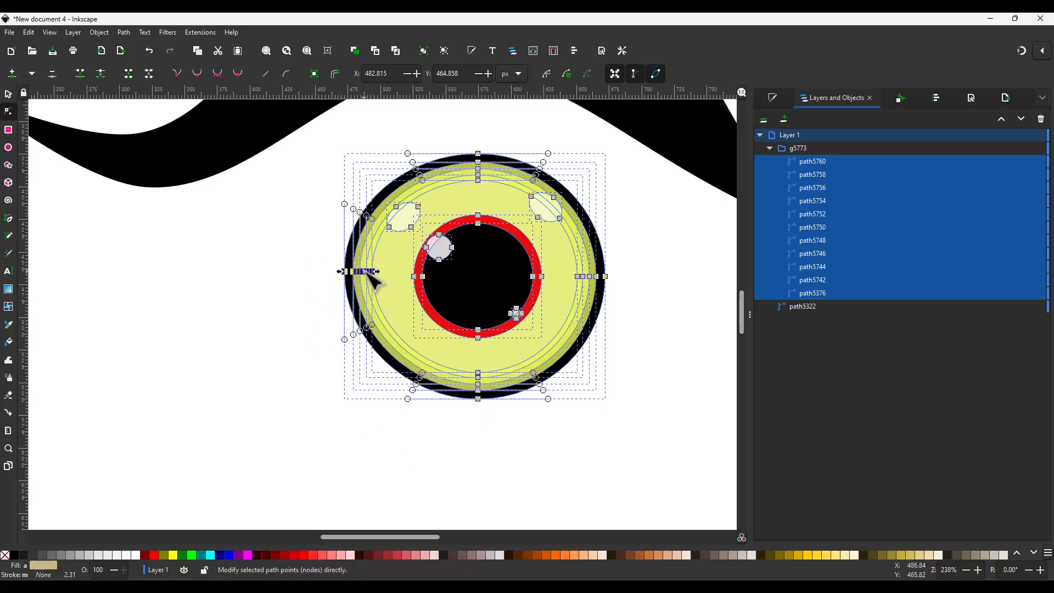
key("ctrl+a")
mouse_move(362, 271)
left_mouse_down()
mouse_move(395, 291)
mouse_move(369, 275)
left_mouse_up()
key("ctrl+z")
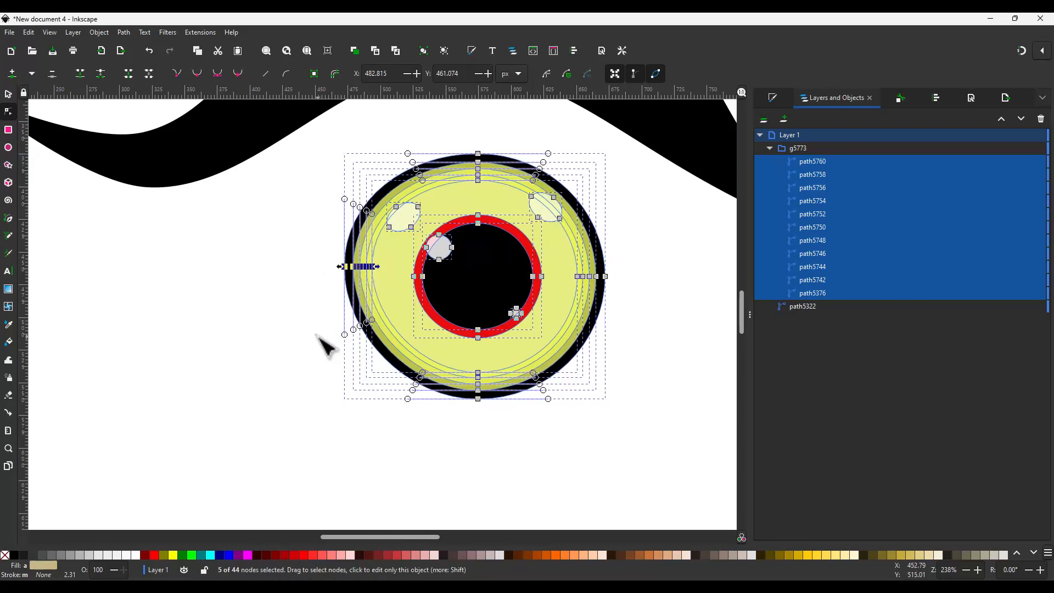
scroll(320, 346, "down", 3)
left_click(371, 384)
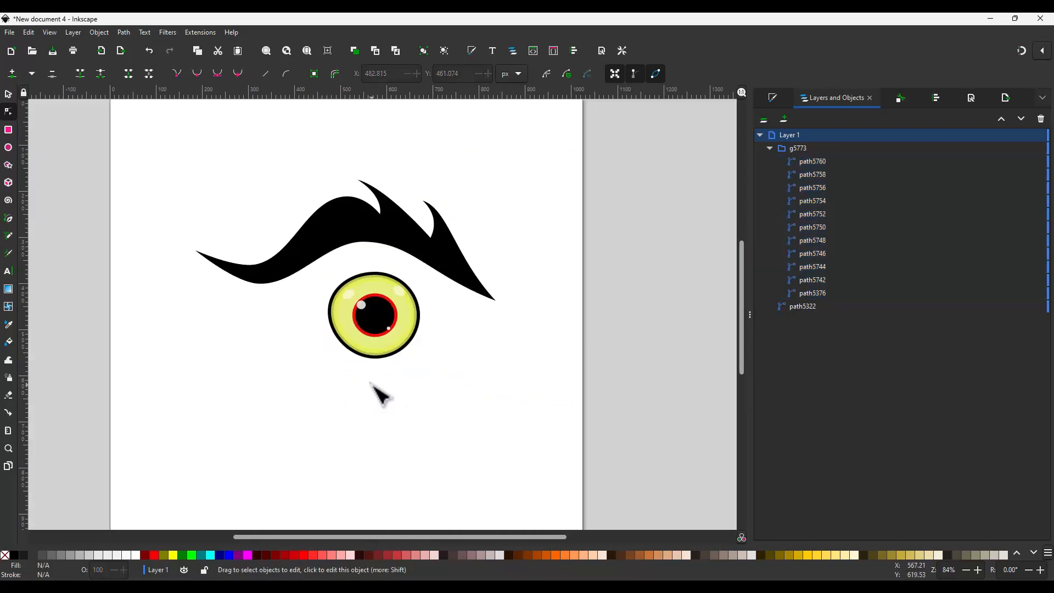
key("ctrl+z")
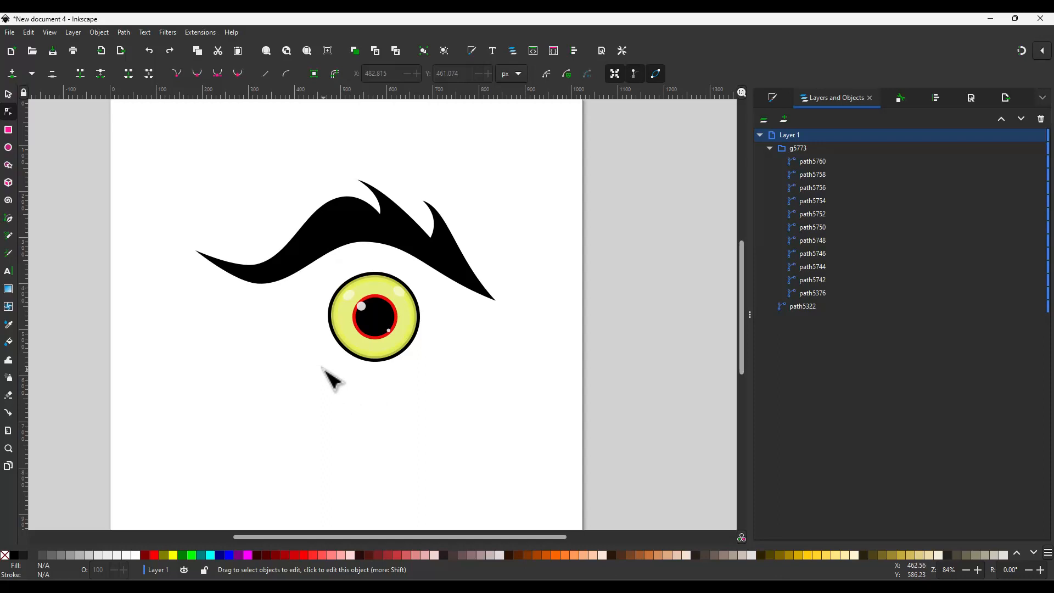
Draw a closed V-shaped band about 270 px wide below the iris with the Pen tool, filled 60% gray without a stroke
key("b")
key("ctrl+shift+p")
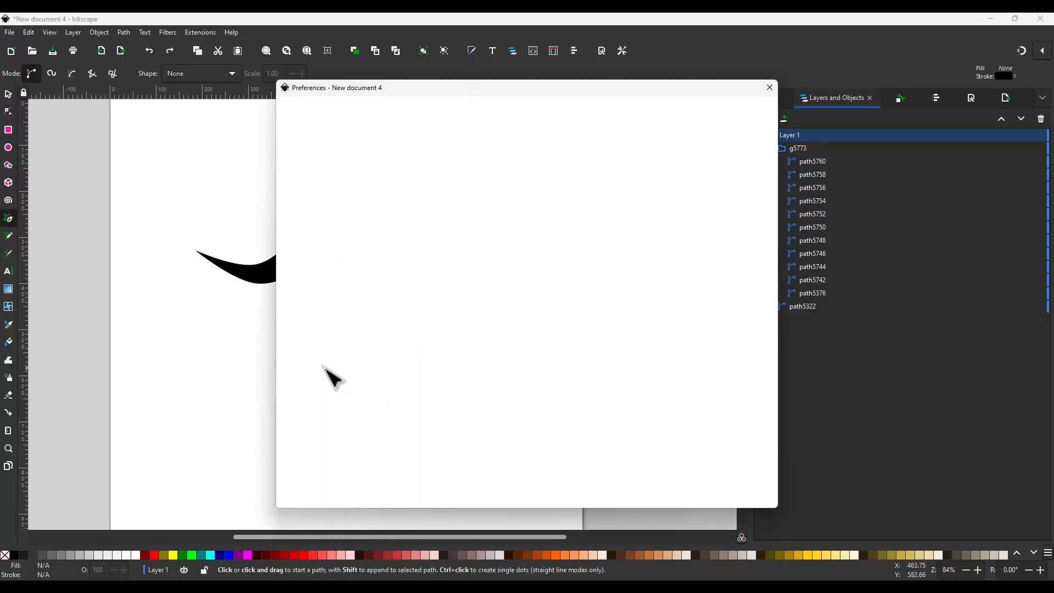
left_click(770, 86)
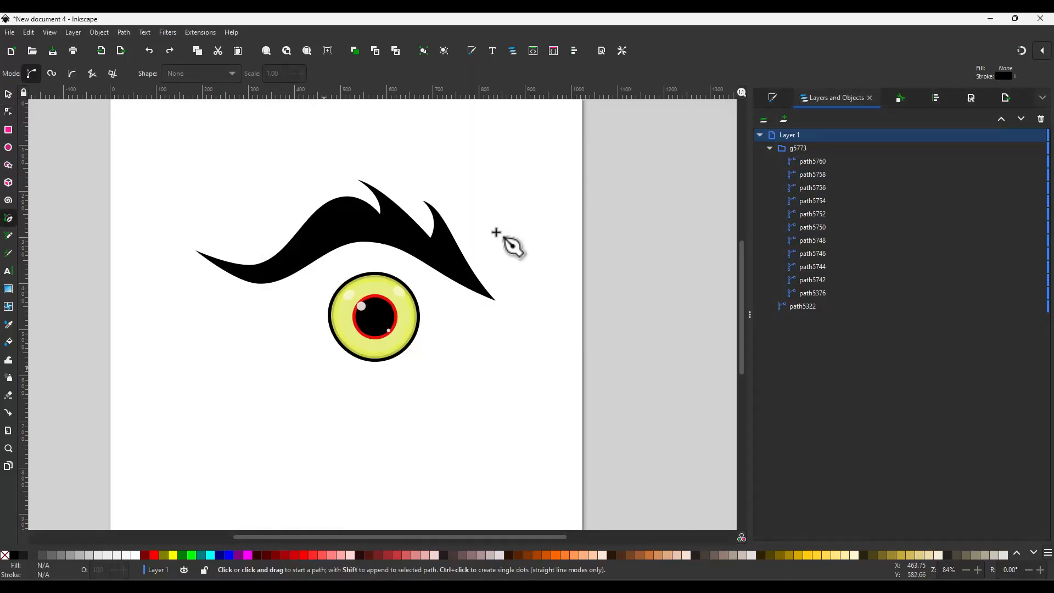
left_click(316, 363)
left_click(367, 390)
left_click(440, 359)
left_click(367, 403)
left_click(317, 363)
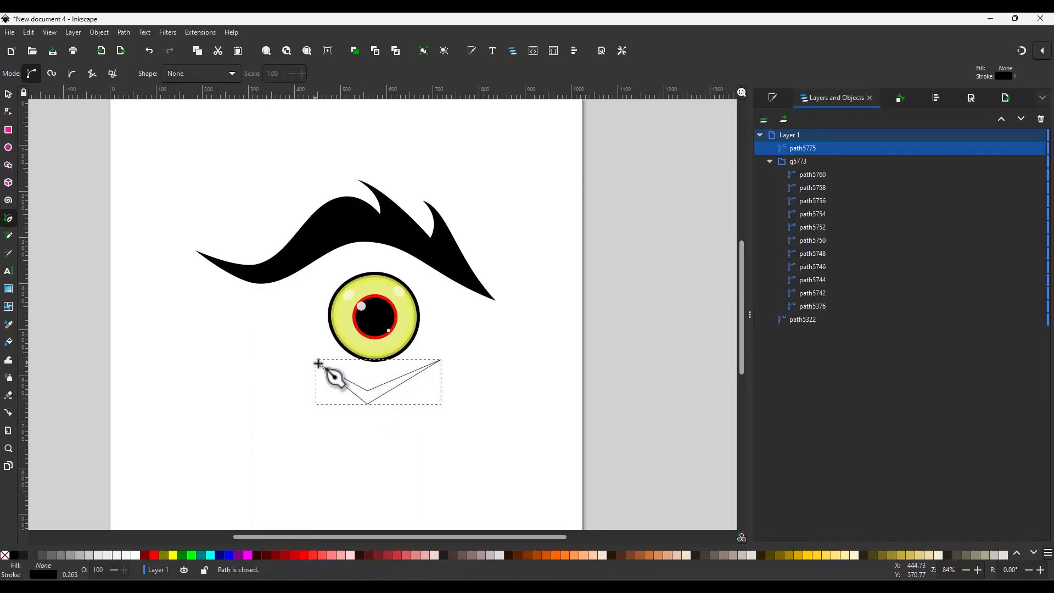
left_click(51, 551)
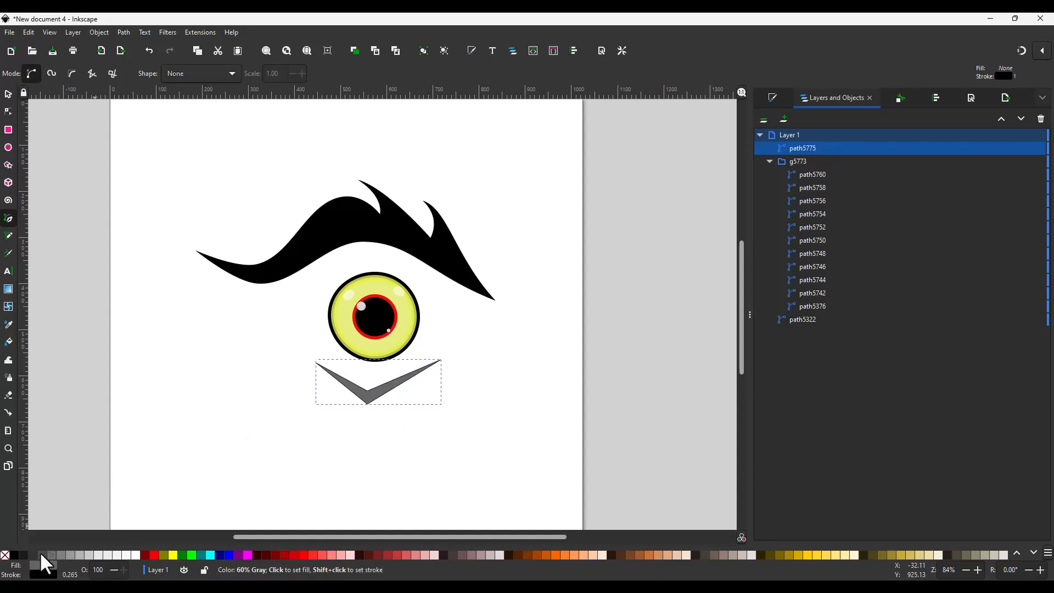
left_click(5, 555, "shift")
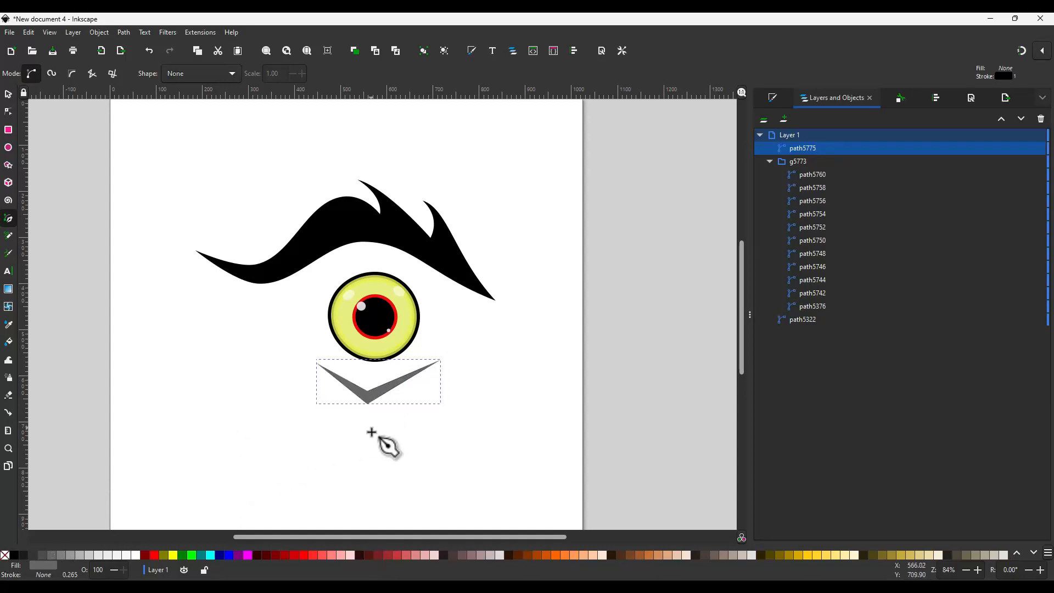
Smooth the V-shaped band's two middle nodes and raise them slightly to form a thin crescent
key("n")
left_click_drag(365, 416, 349, 372)
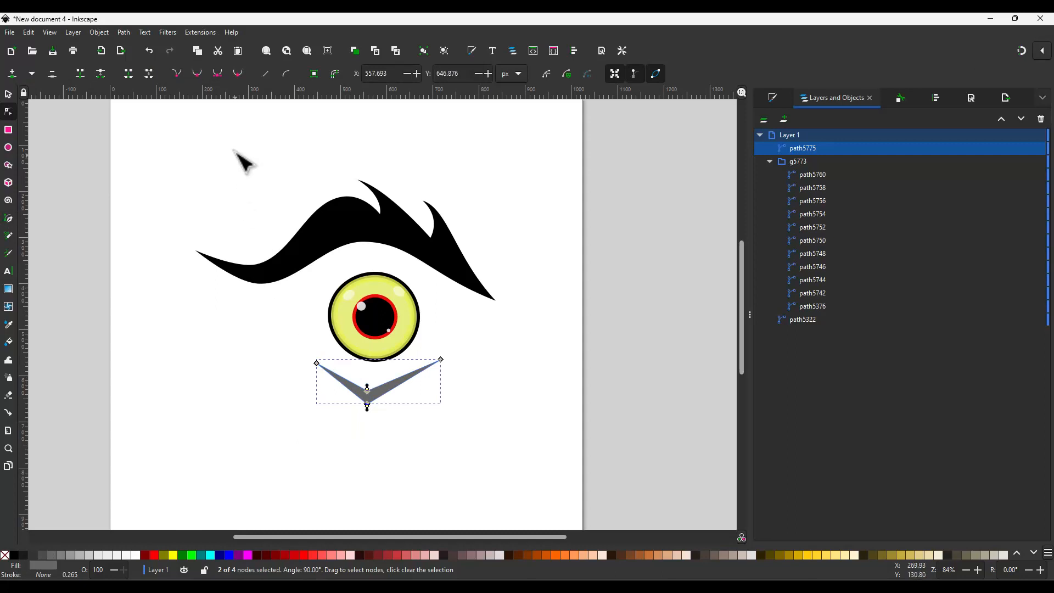
left_click(197, 73)
left_click_drag(368, 406, 371, 389)
left_click(375, 421)
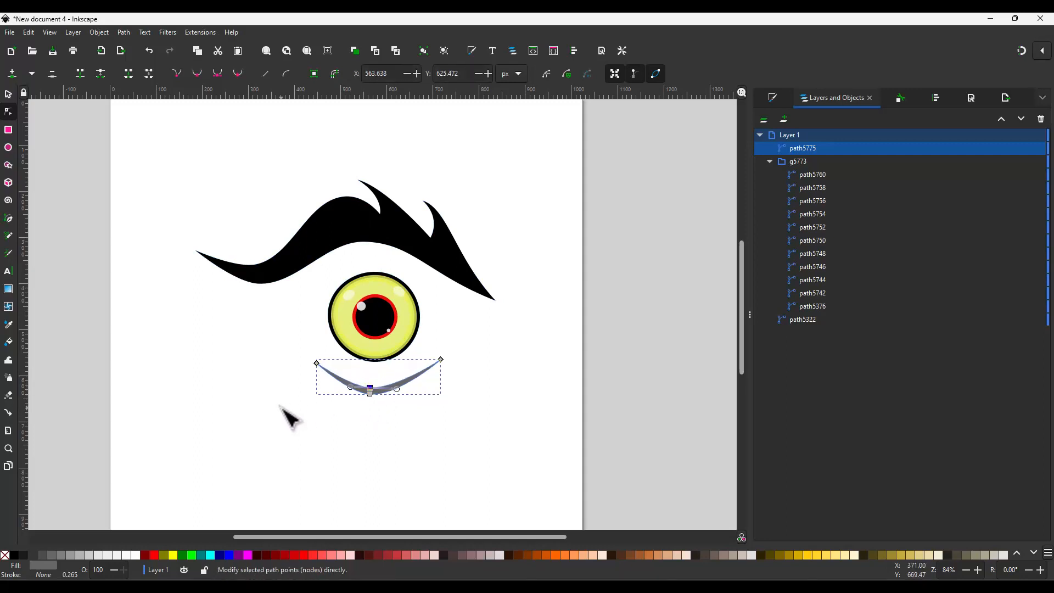
Darken the lower crescent's fill to a dark gray
left_click(22, 555)
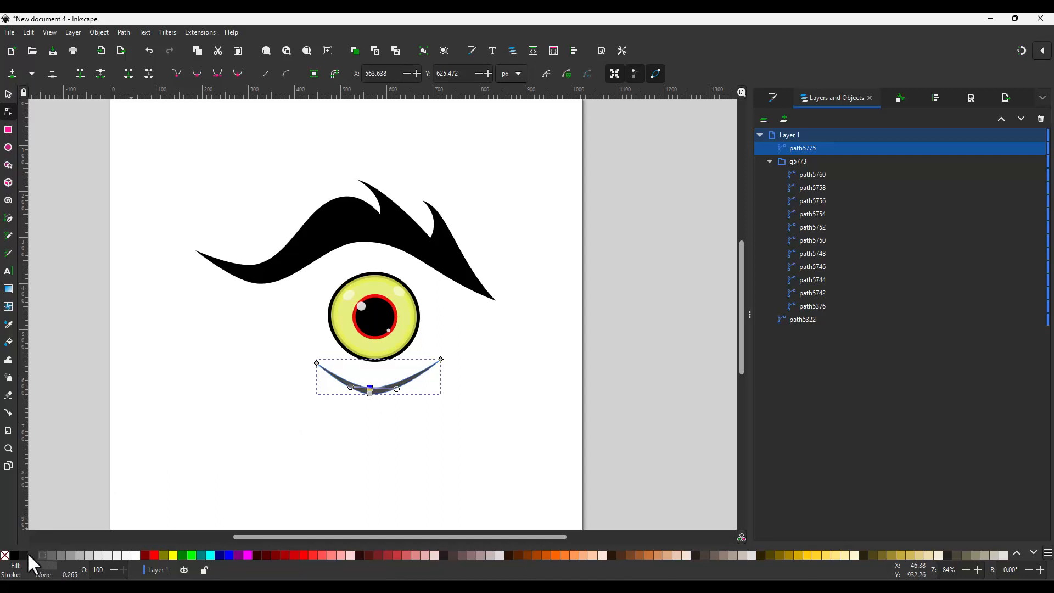
left_click(31, 554)
left_click(403, 430)
left_click(405, 431)
Duplicate the lower crescent, rotate the copy 165°, and place it between the iris and the black lid shape
left_click(384, 393)
key("ctrl+d")
key("s")
left_click(384, 393)
left_click_drag(446, 393, 295, 379)
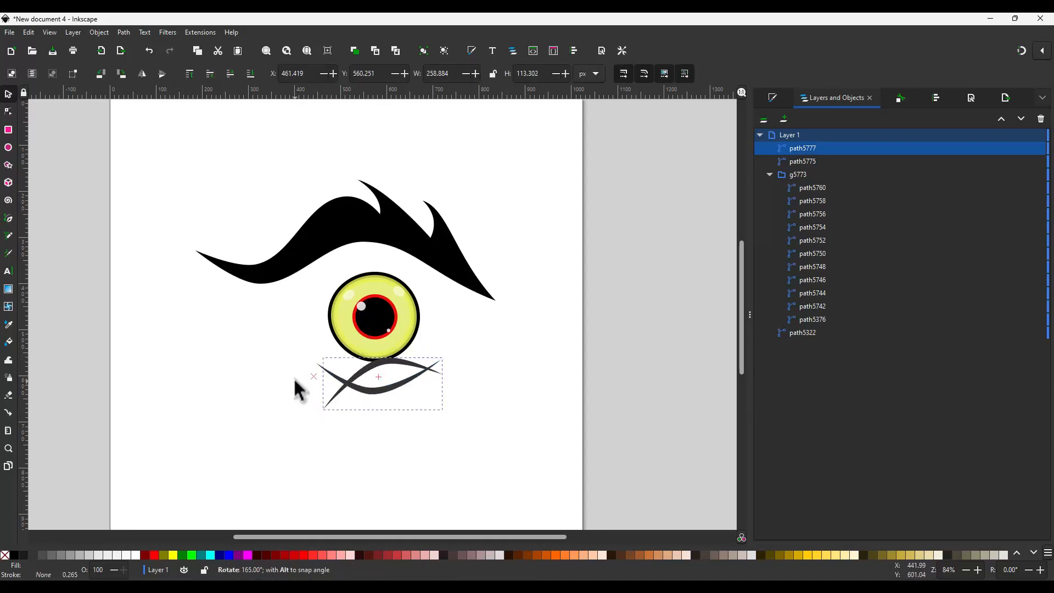
left_click_drag(383, 359, 362, 259)
Shorten the upper crescent from both ends to about 171 px wide and adjust its middle nodes into an arch over the iris
double_click(410, 270)
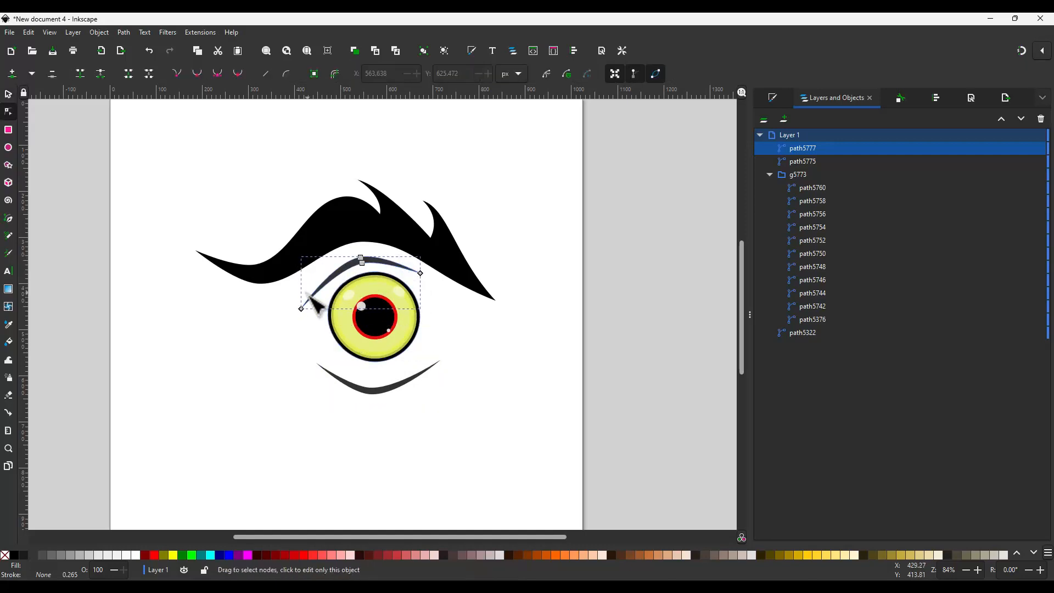
left_click_drag(300, 307, 327, 286)
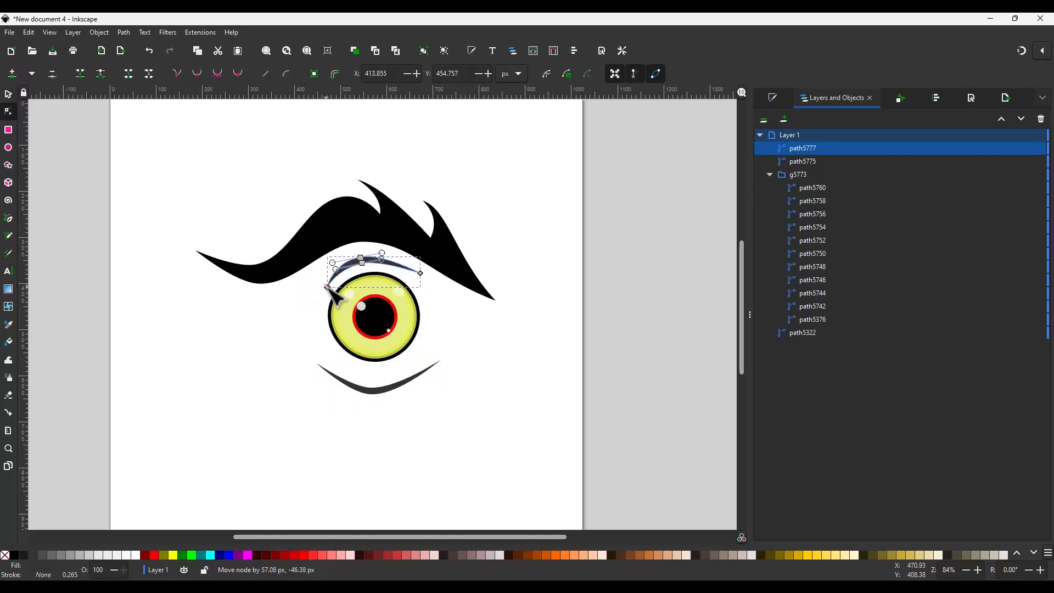
left_click_drag(350, 240, 378, 271)
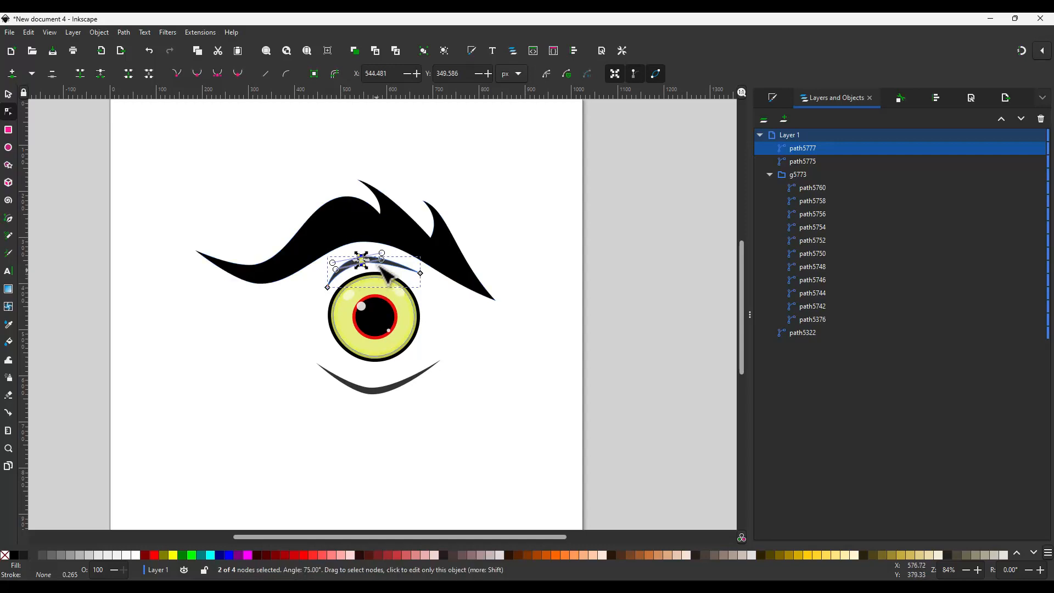
left_click(180, 72)
left_click_drag(421, 274, 360, 257)
left_click(189, 71)
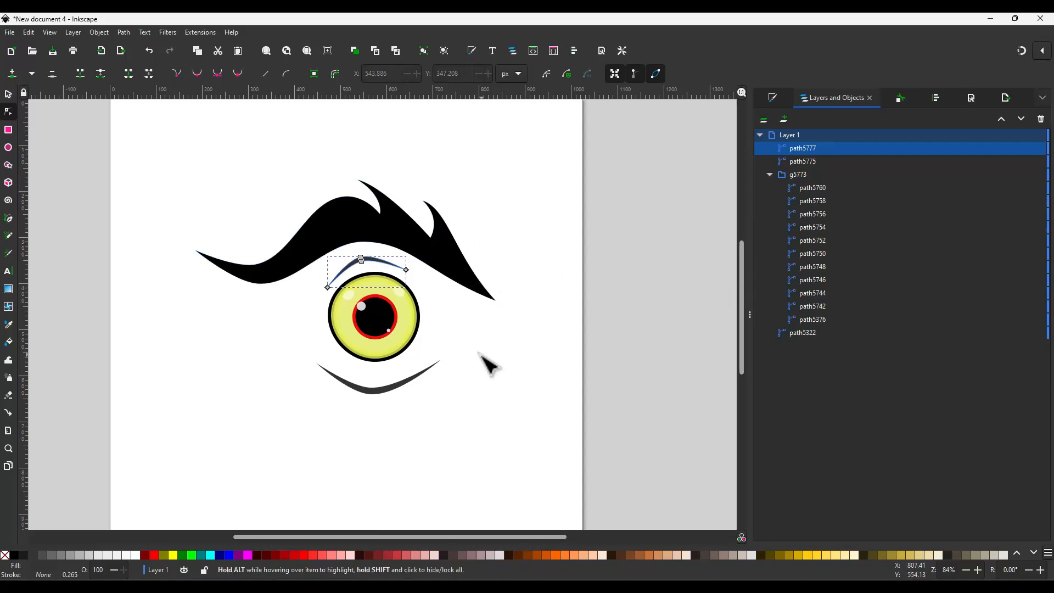
Move the lower crescent straight up, closer to the underside of the iris
scroll(489, 365, "down", 1)
key("s")
scroll(417, 378, "up", 2)
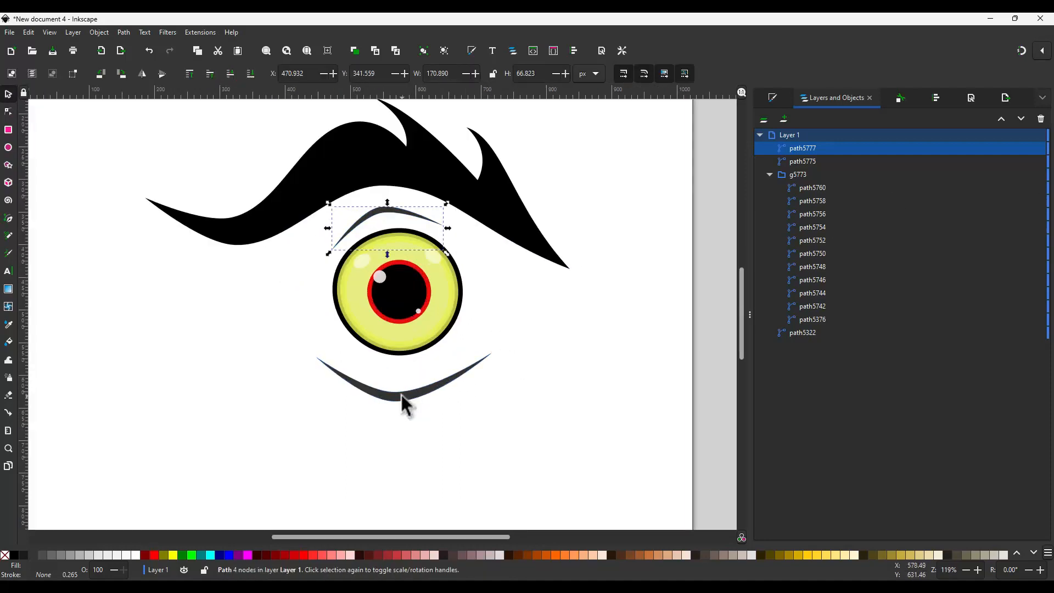
left_click(401, 394)
left_click_drag(399, 395, 399, 379)
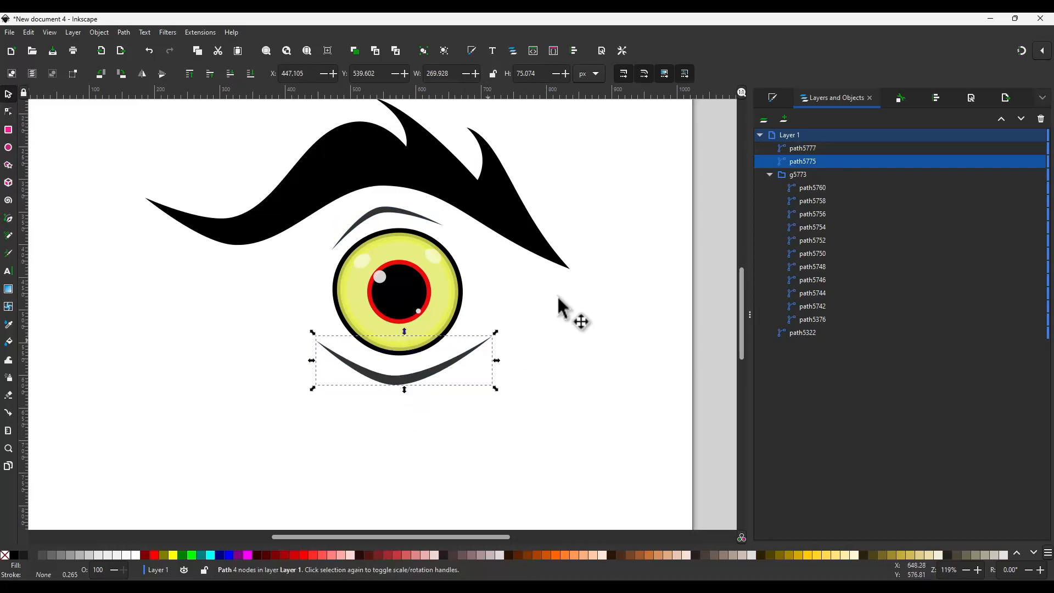
Move the eye group and both crescents upward, closer to the black lid shape
left_click(798, 174, "shift")
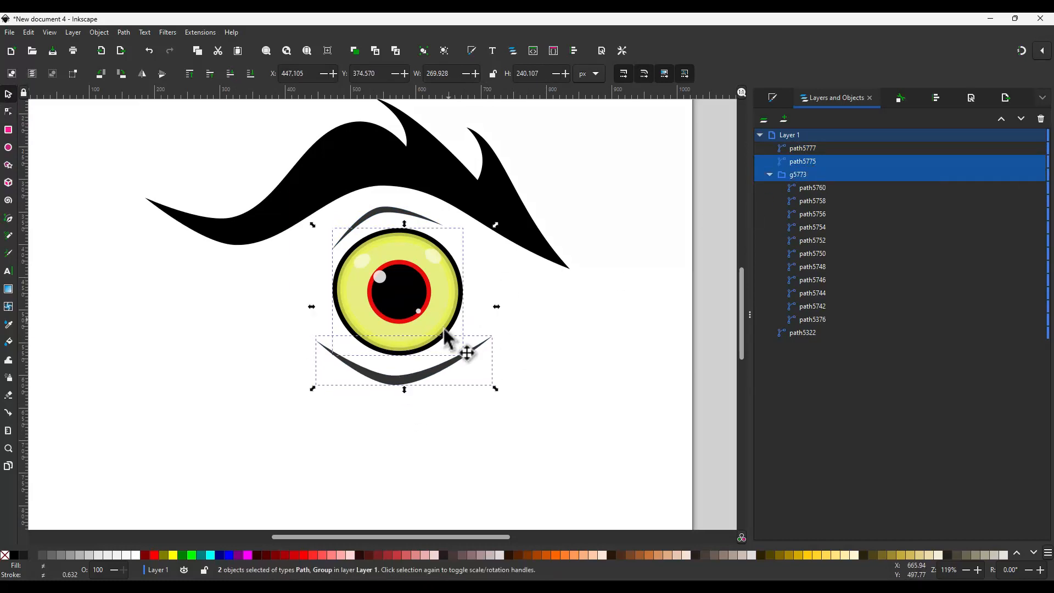
left_click_drag(397, 377, 396, 369)
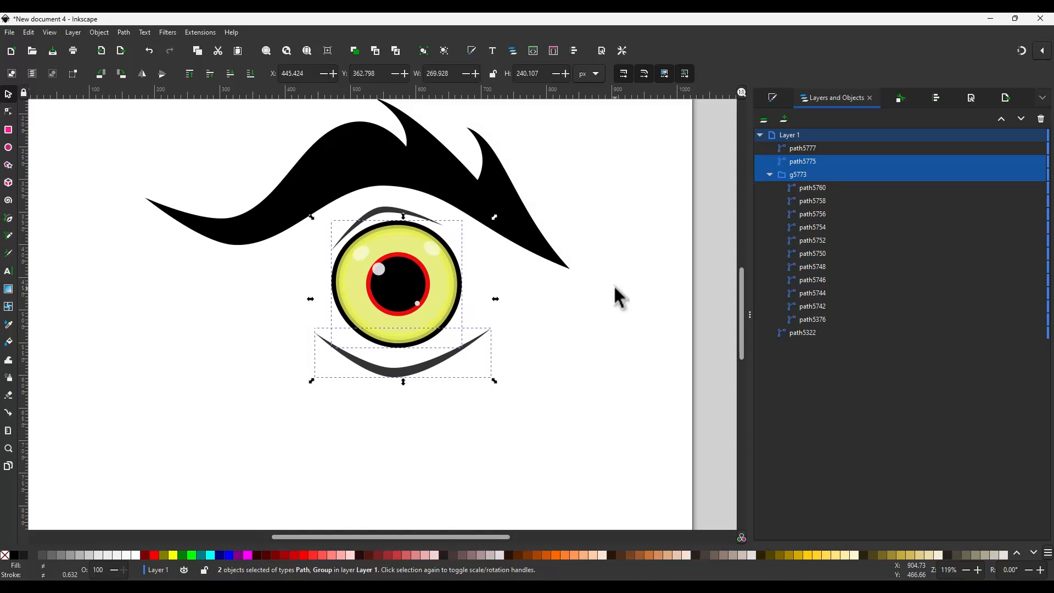
left_click(801, 148, "shift")
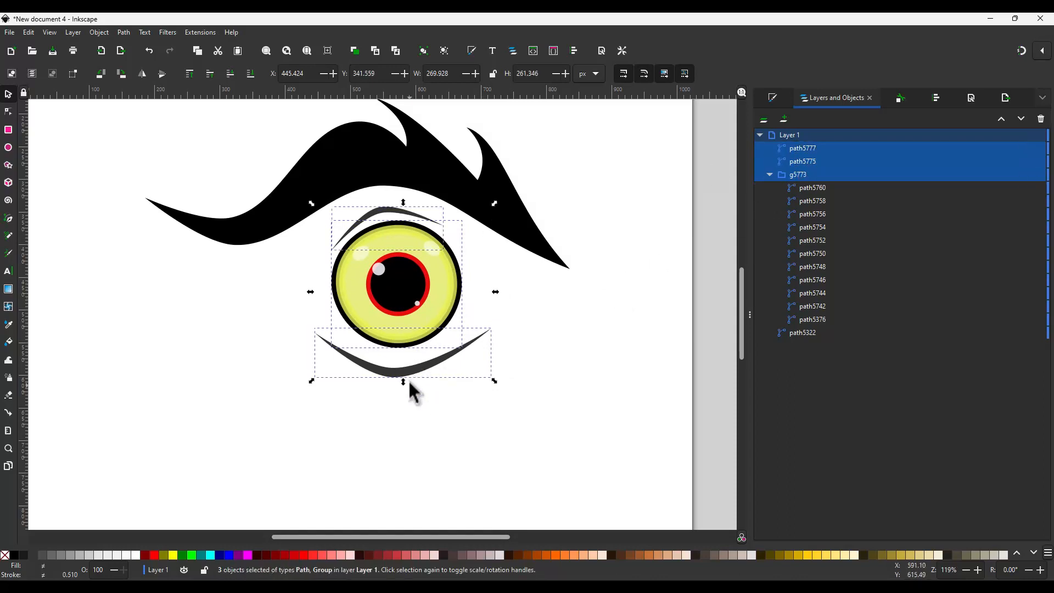
left_click_drag(403, 375, 397, 355)
left_click(400, 364)
scroll(424, 387, "down", 3, "ctrl")
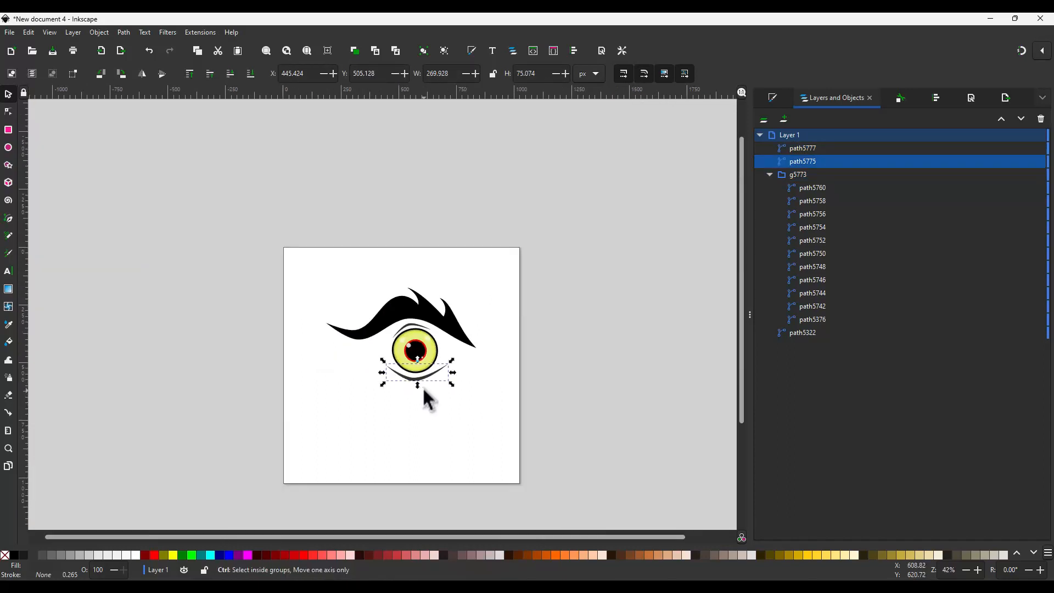